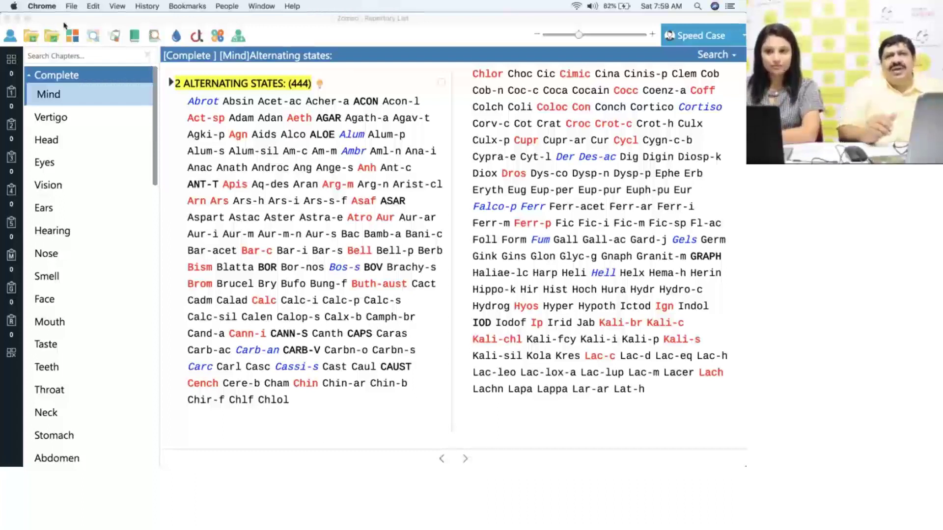
- Bring the Zomeo window to the front and open the Patient menu
click(192, 21)
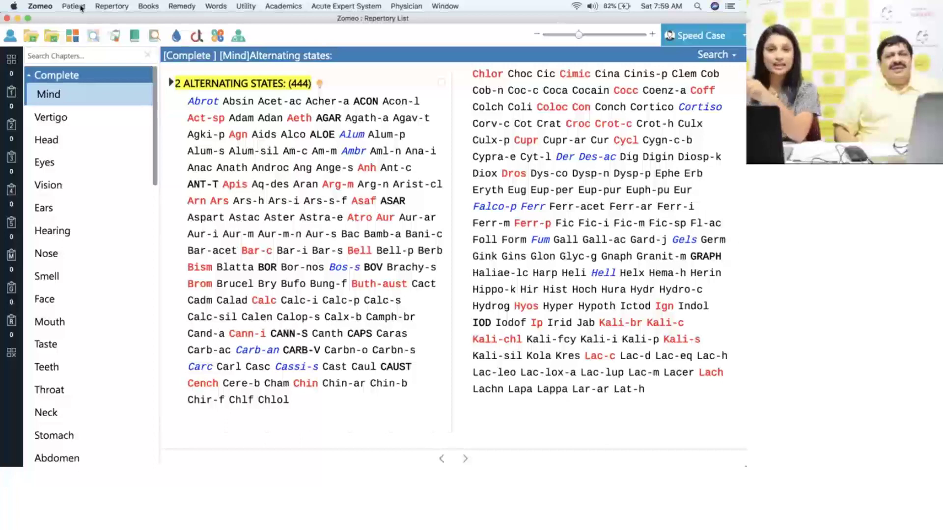
click(81, 8)
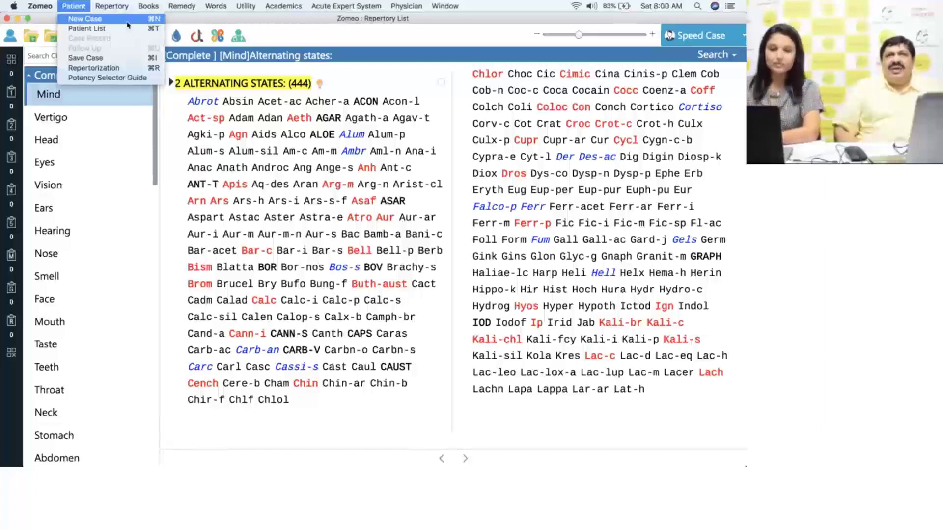
- Start a new case and choose to begin it by selecting a patient
click(127, 22)
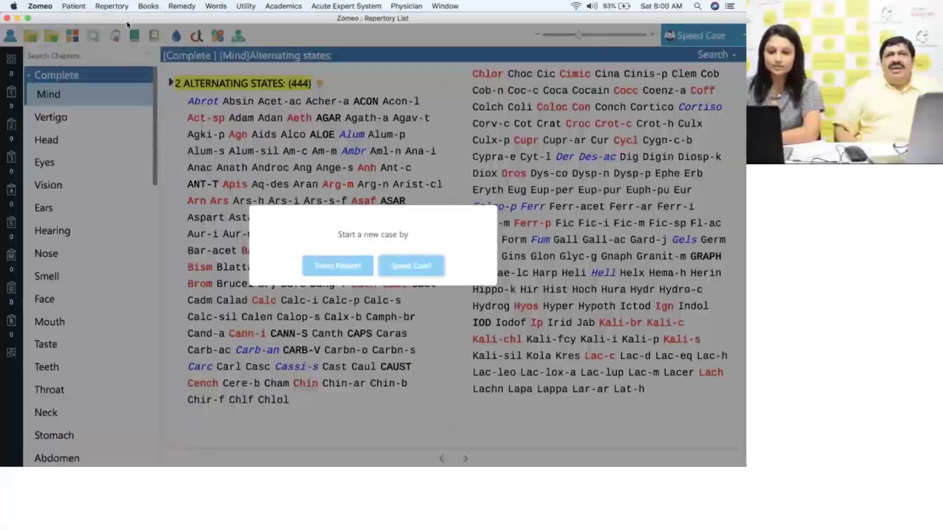
click(330, 267)
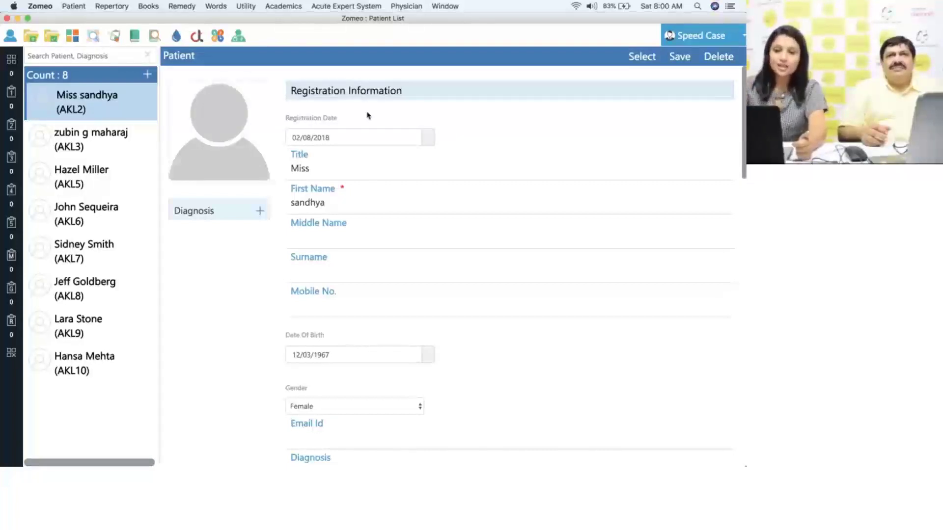
- Add a new patient titled Miss with the patient's first name and surname, and save
click(147, 75)
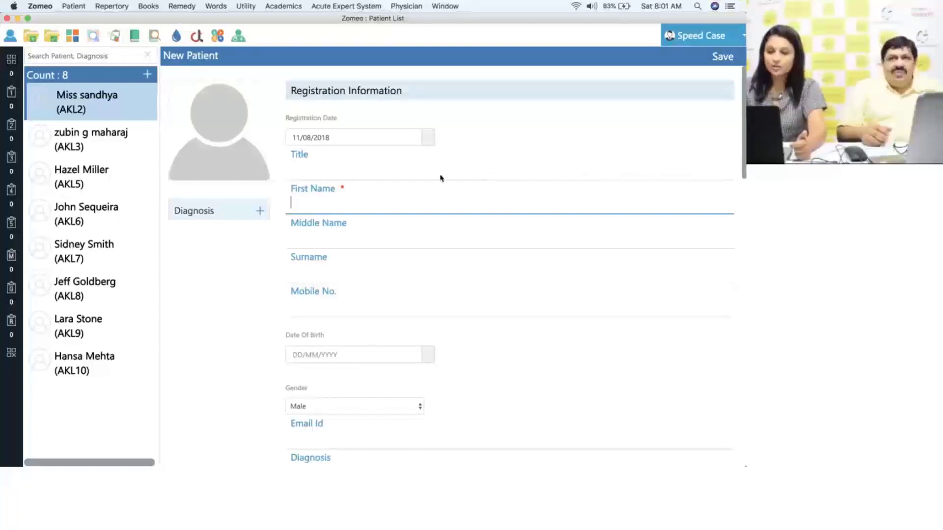
click(341, 173)
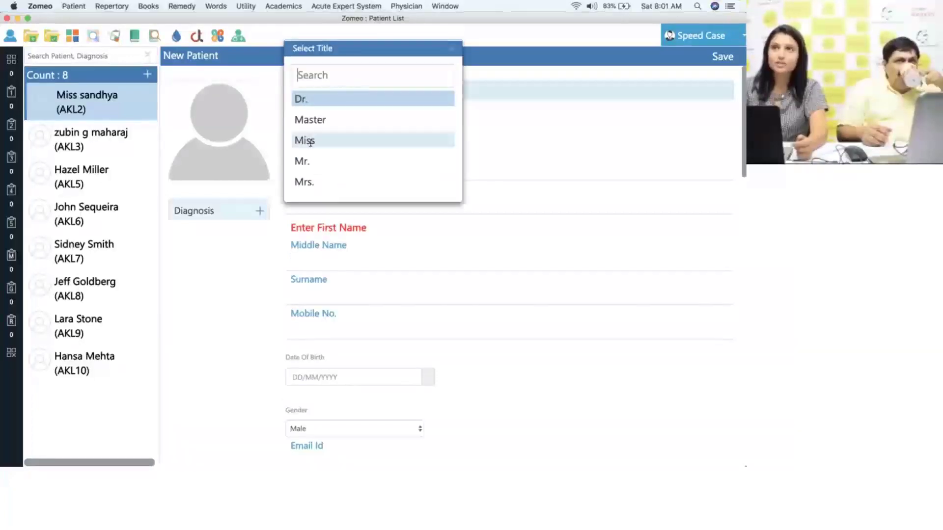
click(310, 142)
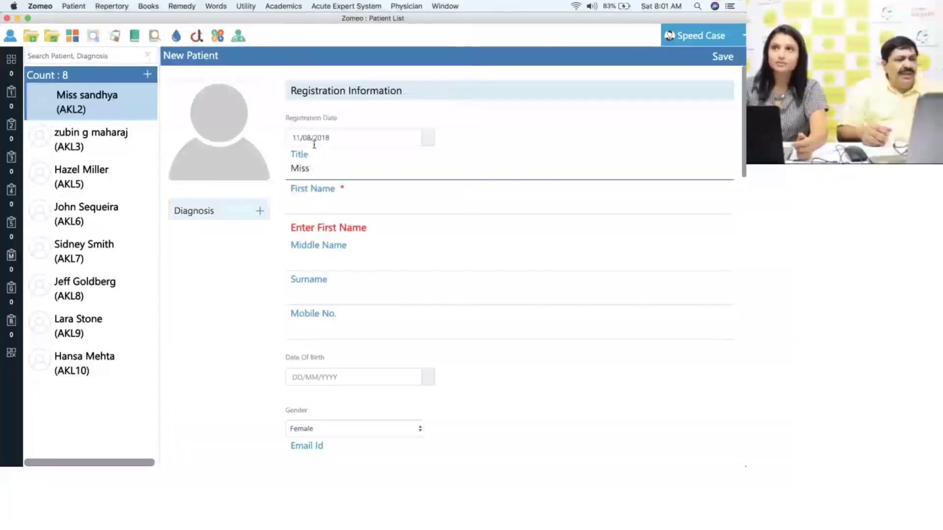
click(327, 208)
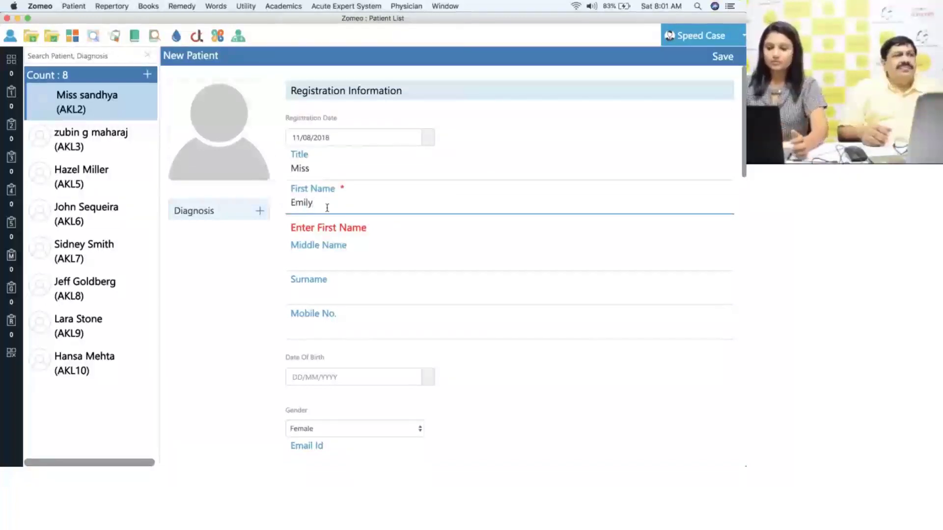
click(315, 295)
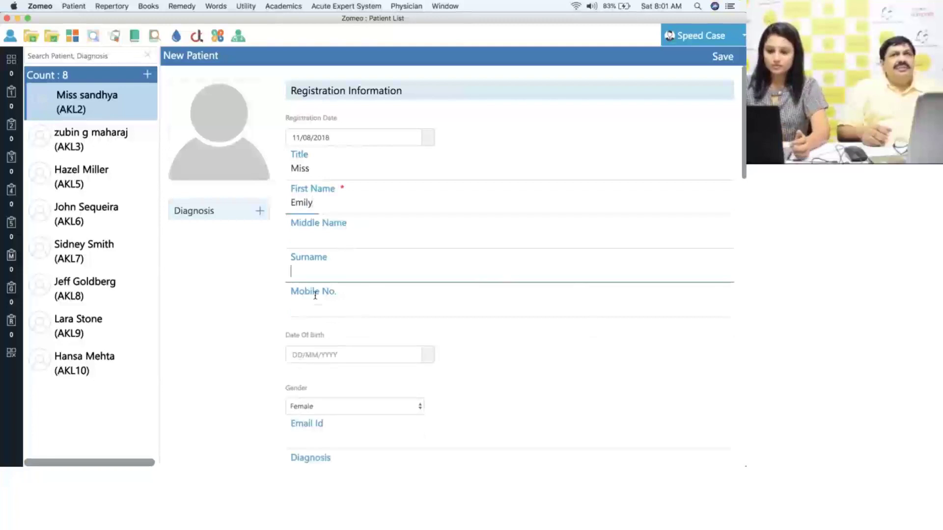
click(719, 59)
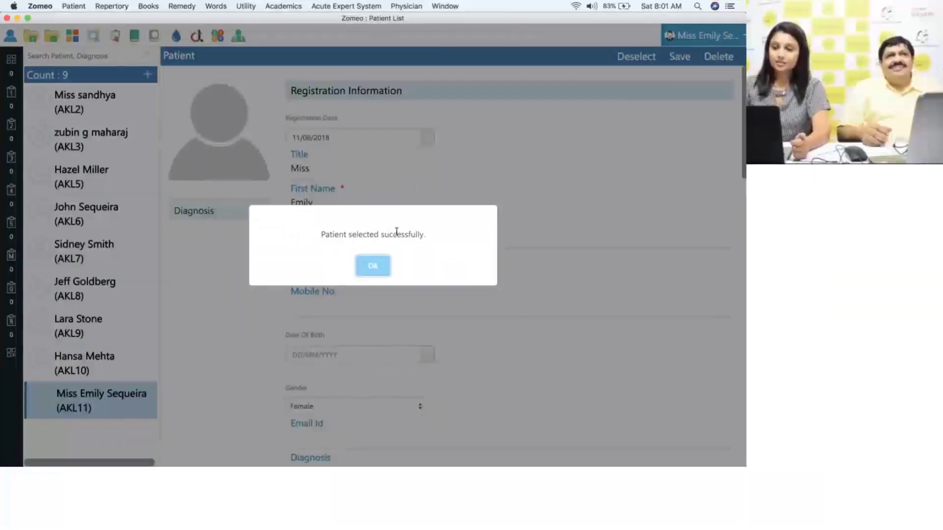
- Dismiss the patient-selected confirmation and open the Repertory menu
click(374, 265)
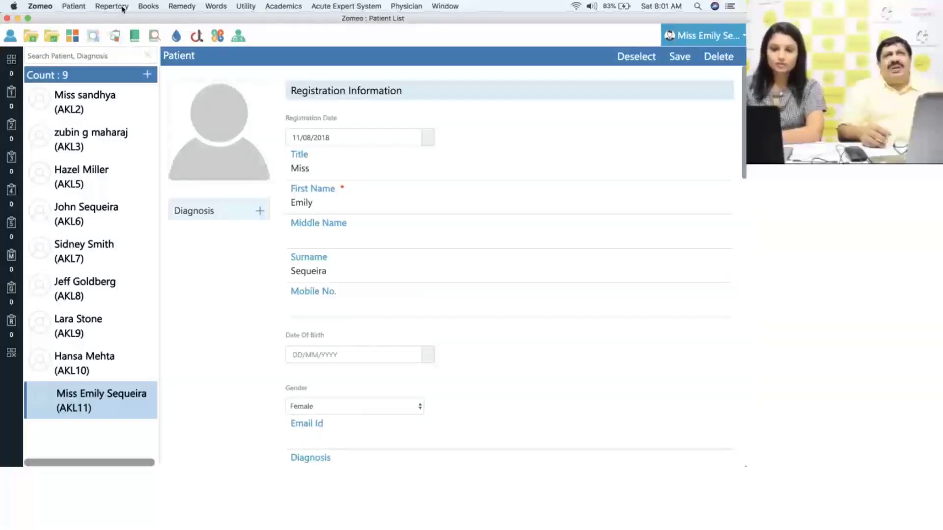
click(123, 8)
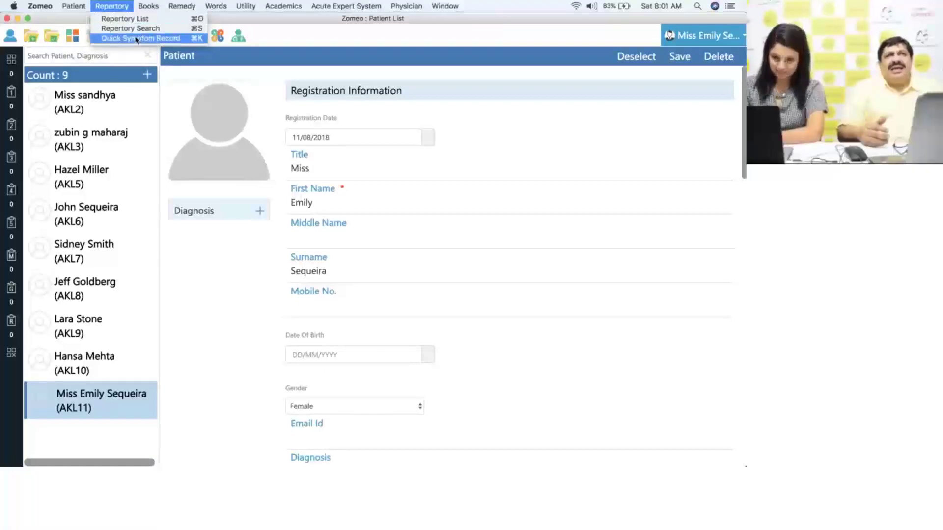
- Open Quick Symptom Record, zoom in, and set the physician font size to Large
click(147, 38)
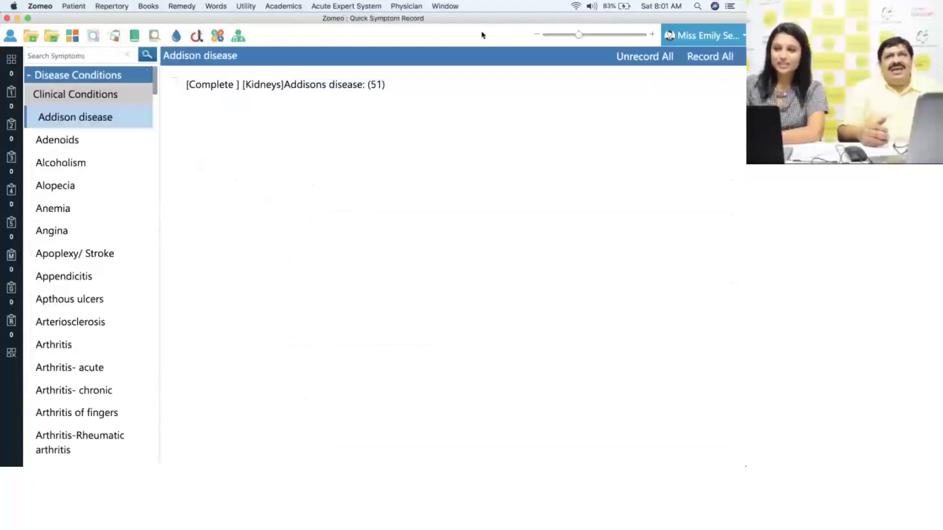
drag(578, 35, 631, 35)
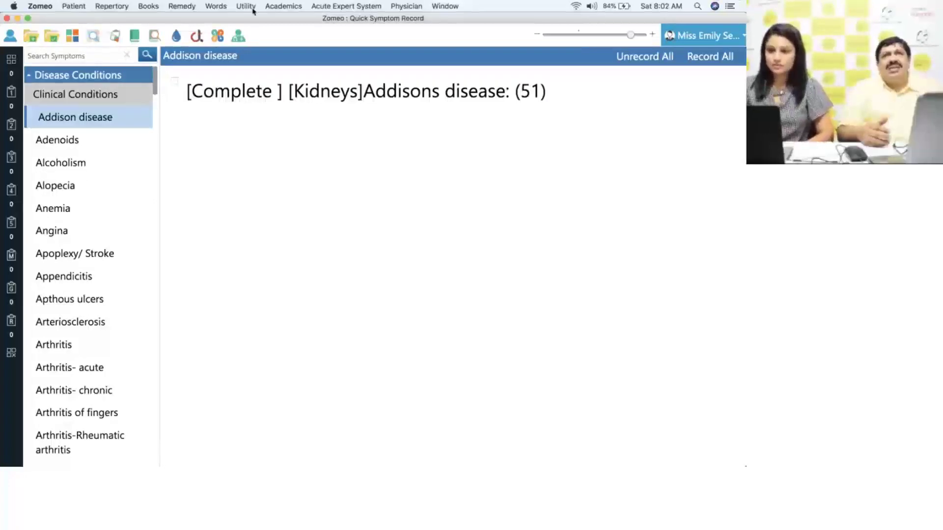
click(402, 6)
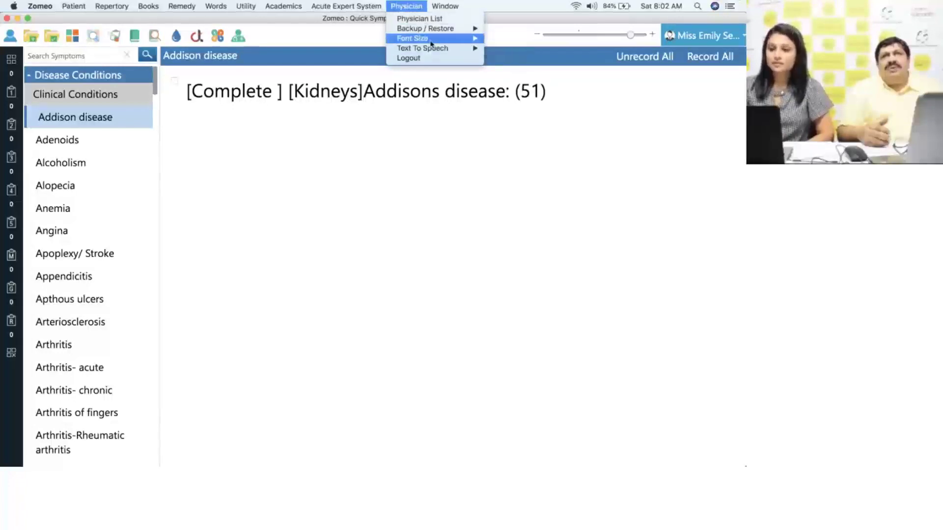
mouse_move(432, 44)
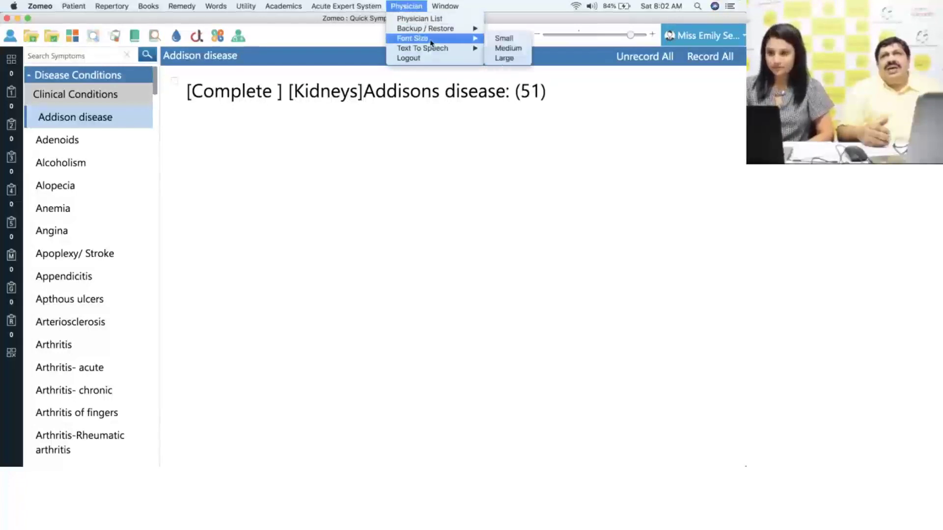
click(505, 59)
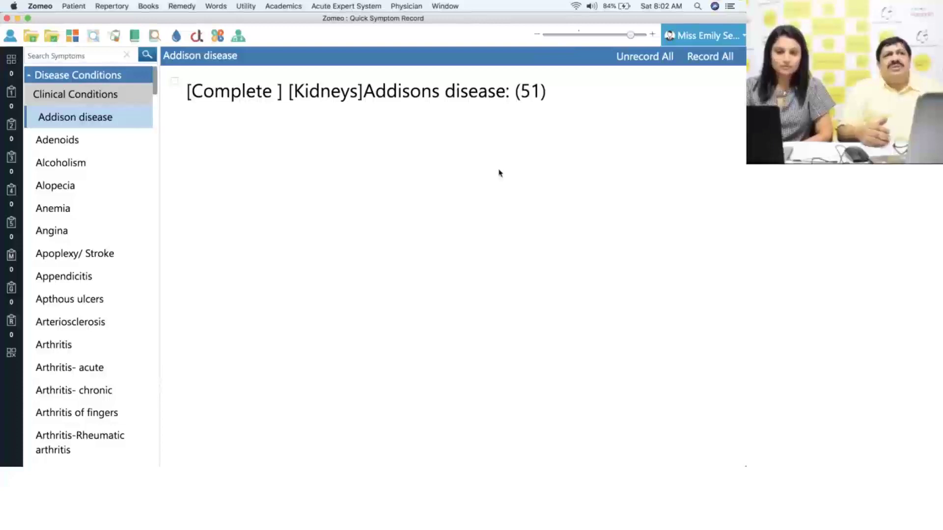
click(84, 56)
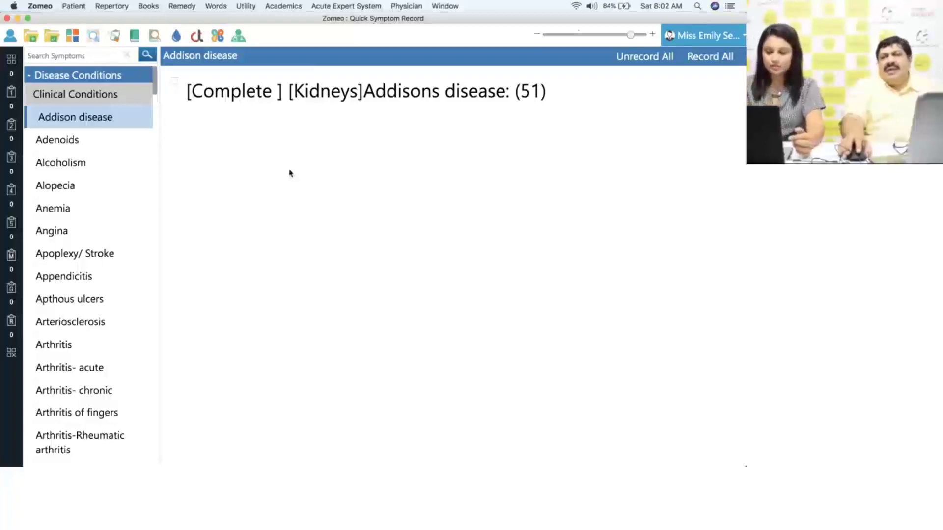
- Search for 'bleeding piles' and record all seven of its rubrics
text(bleed)
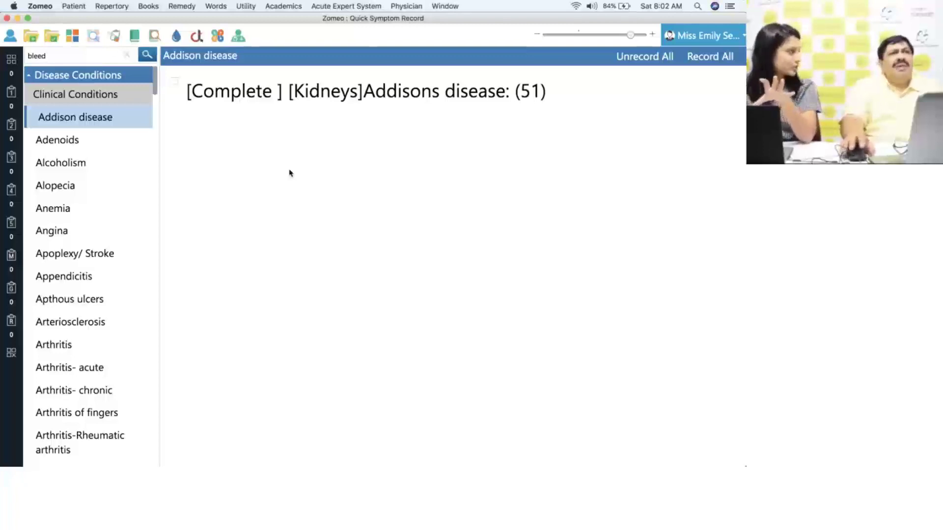
text(ing piles)
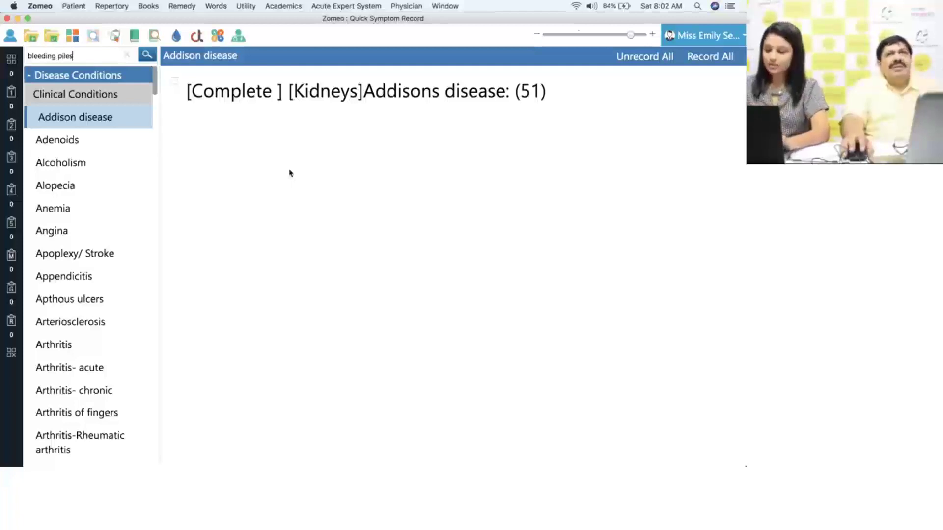
key(Return)
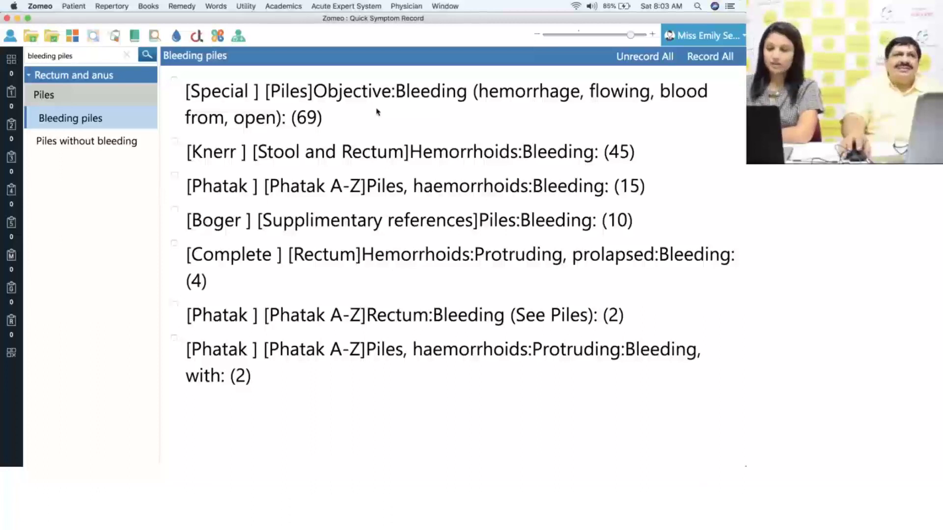
click(710, 58)
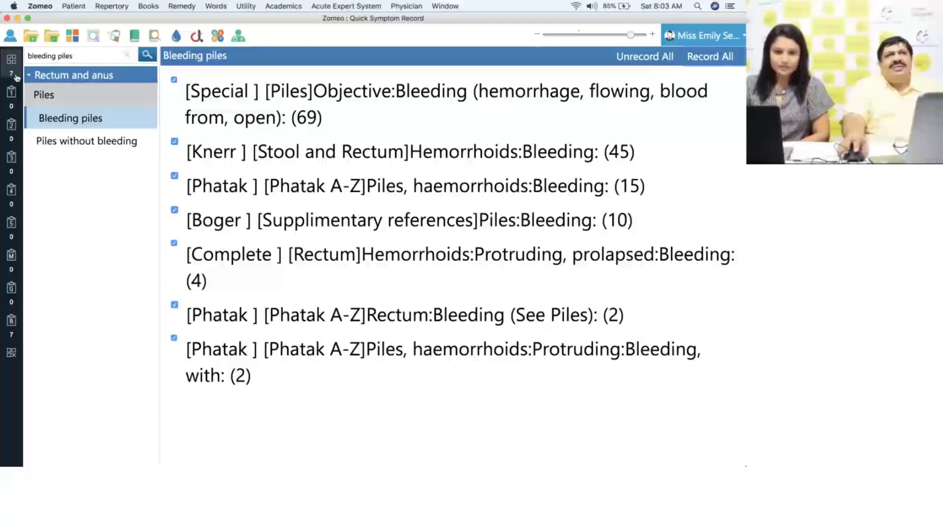
- Search 'mouth ulcer' and record all Apthous ulcers rubrics, then clear the search
click(127, 59)
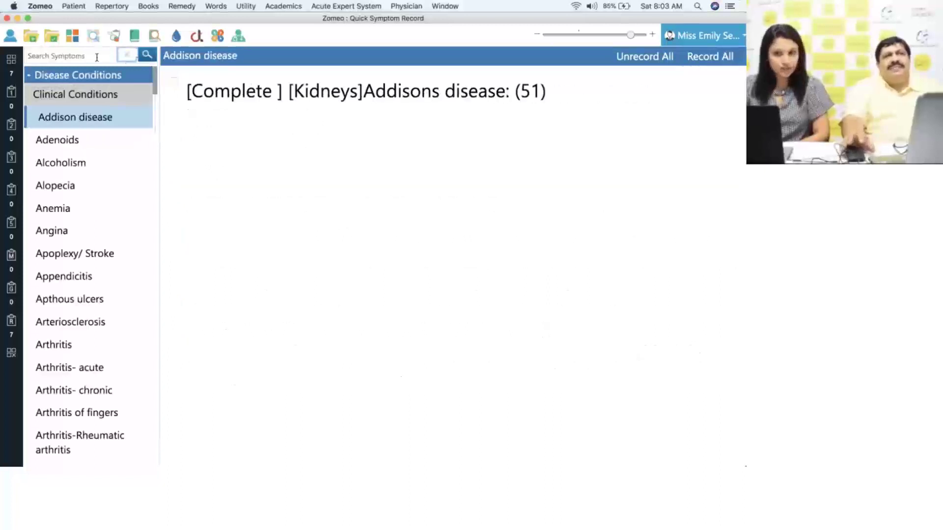
text(m)
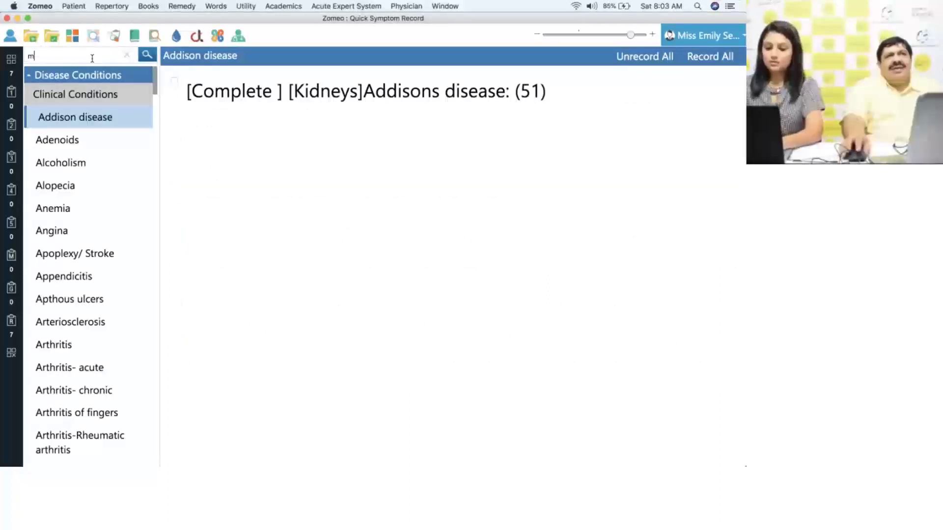
text(outh ulcer)
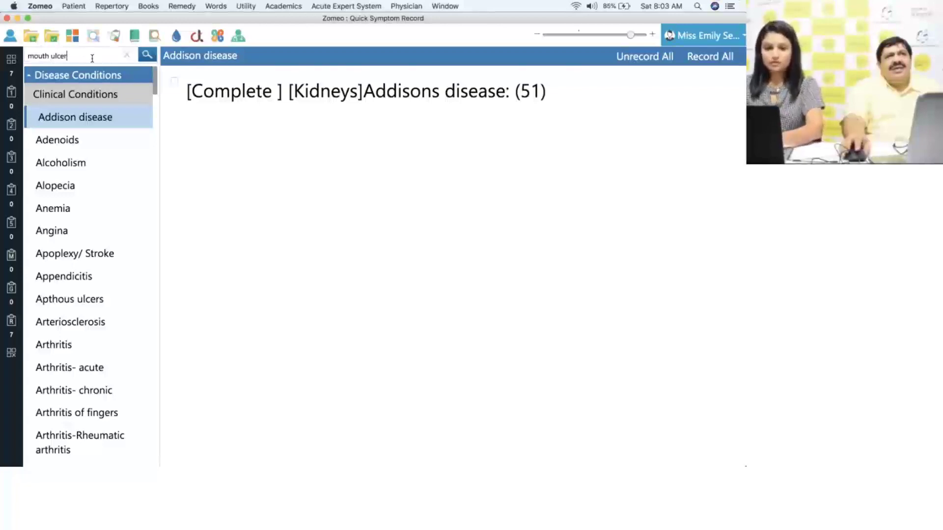
key(Return)
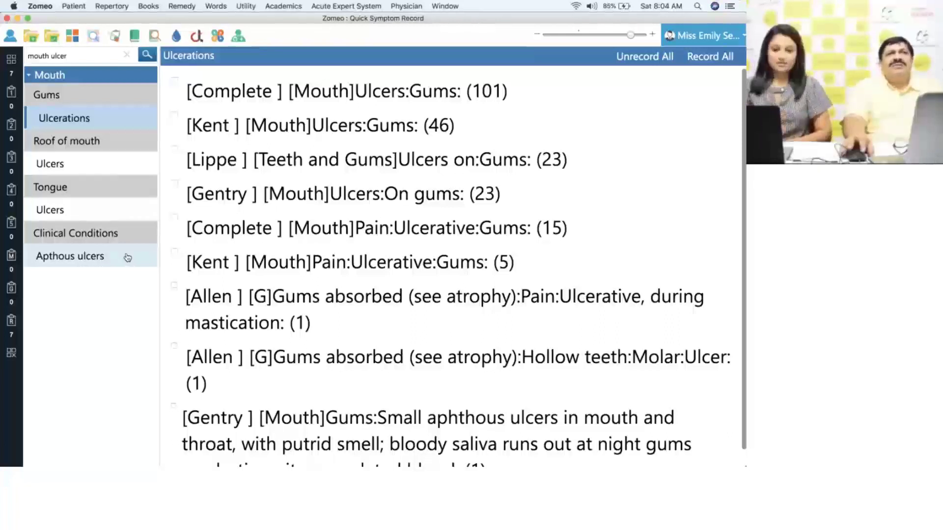
click(128, 258)
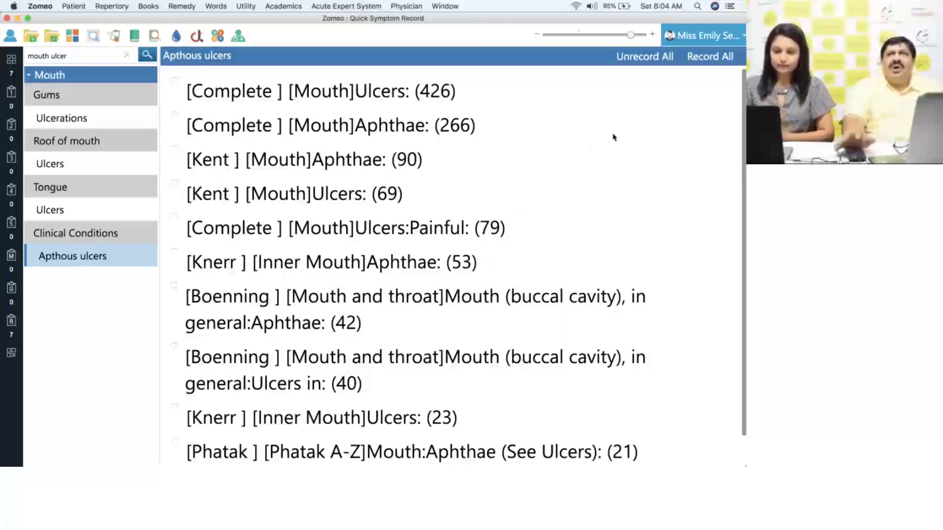
click(704, 60)
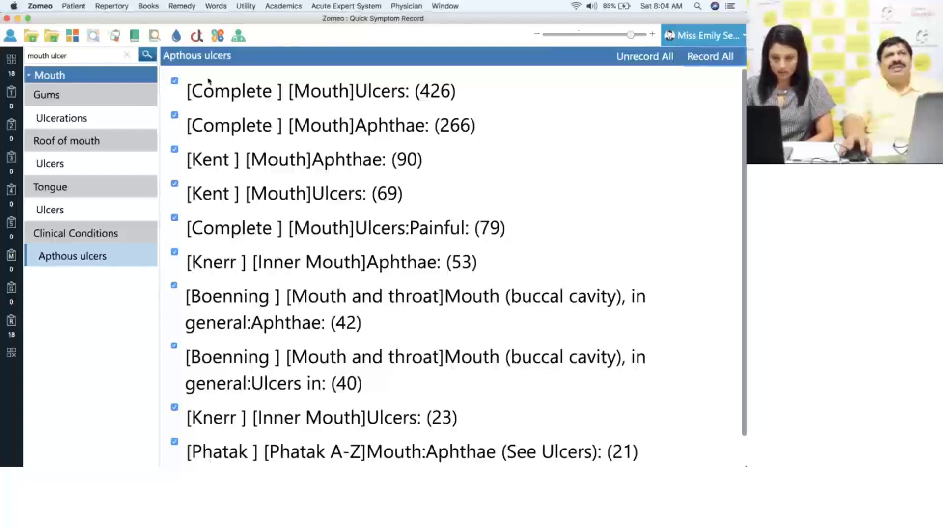
click(128, 60)
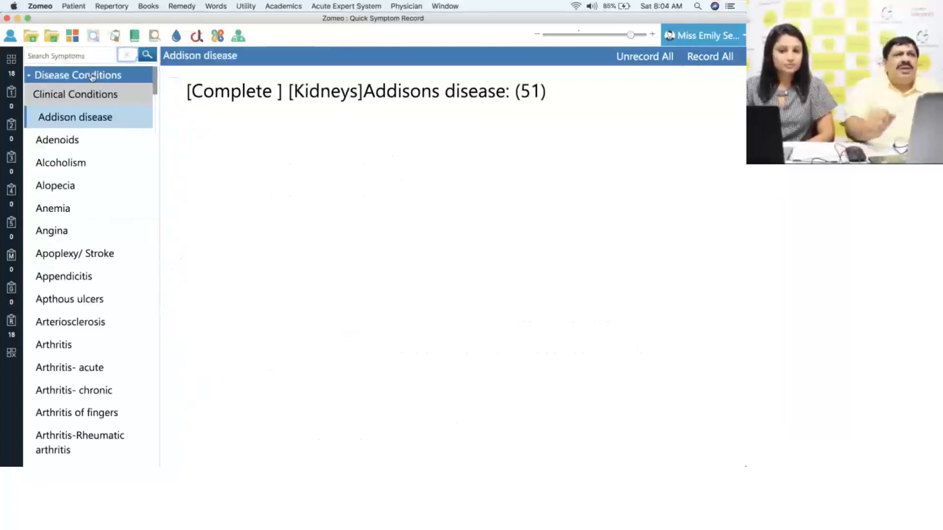
- Under Mind, record all three Dictatorial rubrics for the Dominating personality type
click(92, 77)
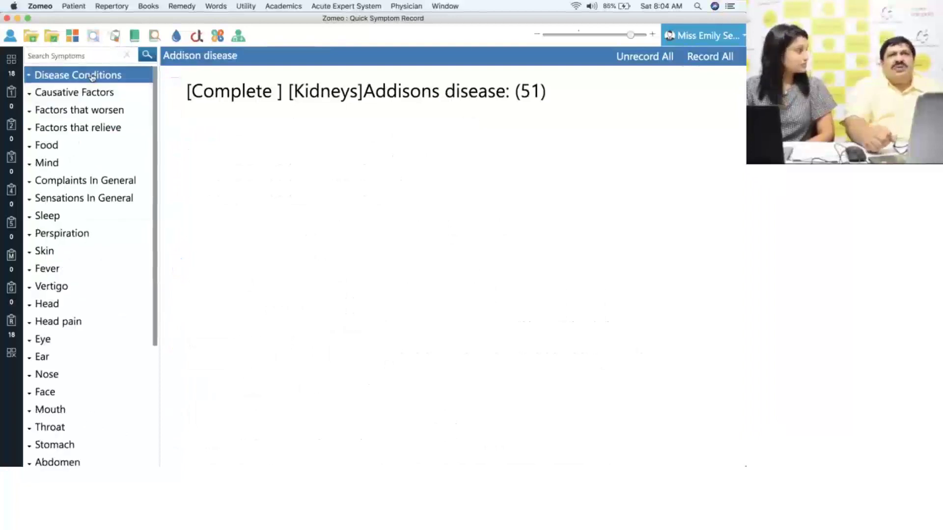
click(123, 164)
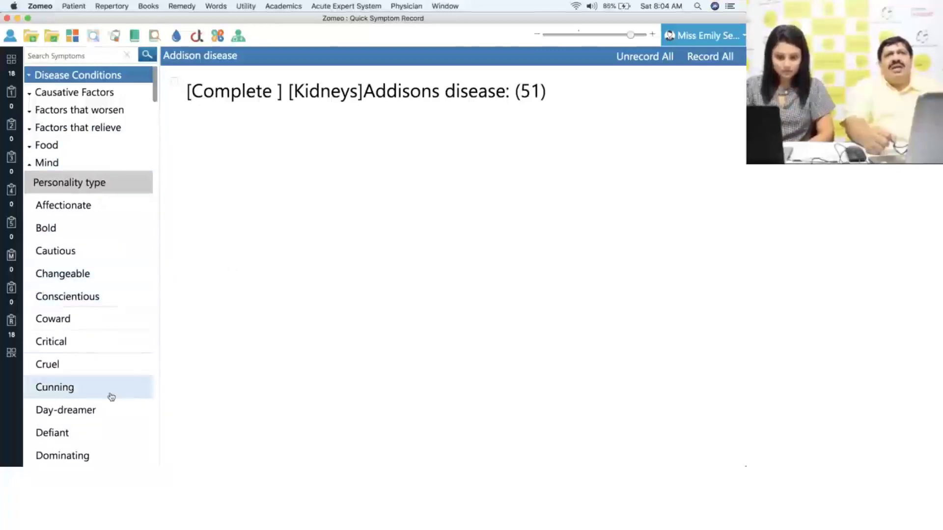
click(106, 455)
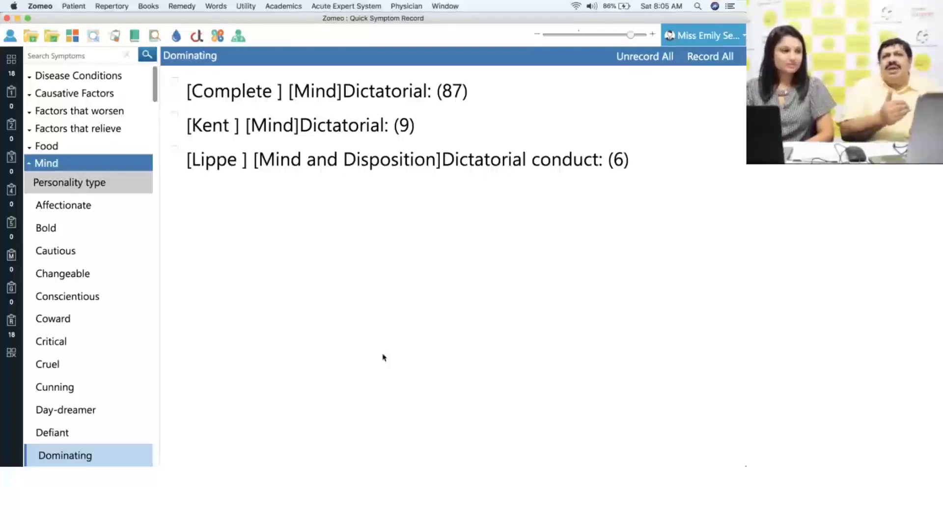
click(698, 61)
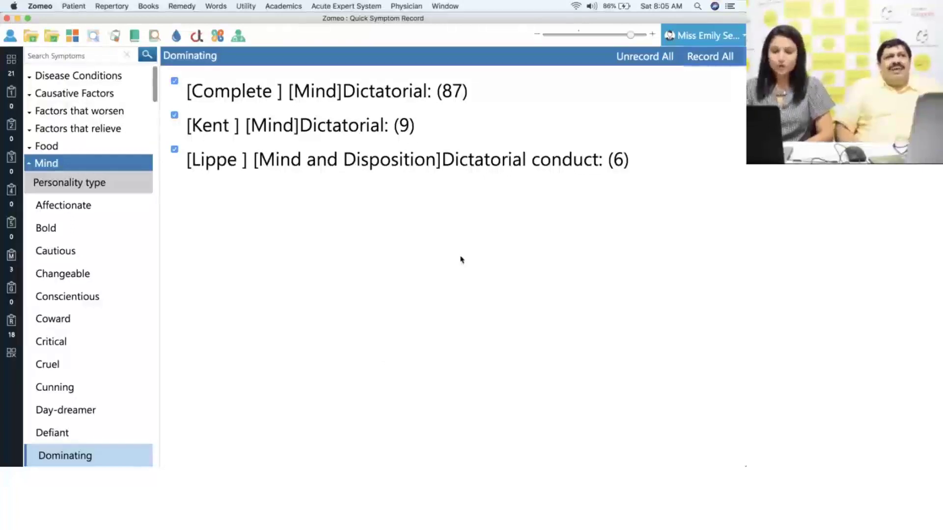
click(93, 59)
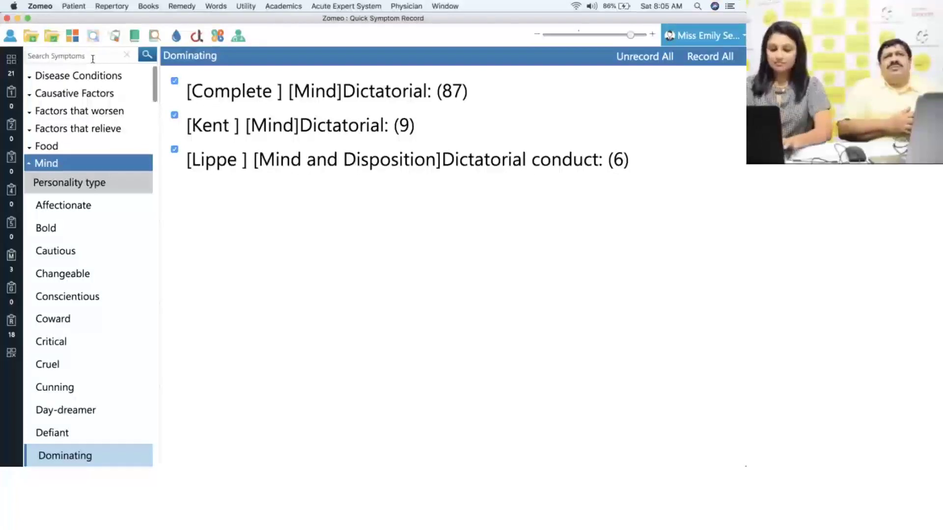
- Search 'talkative' and record the Complete Mind Loquacity rubric
text(talkative)
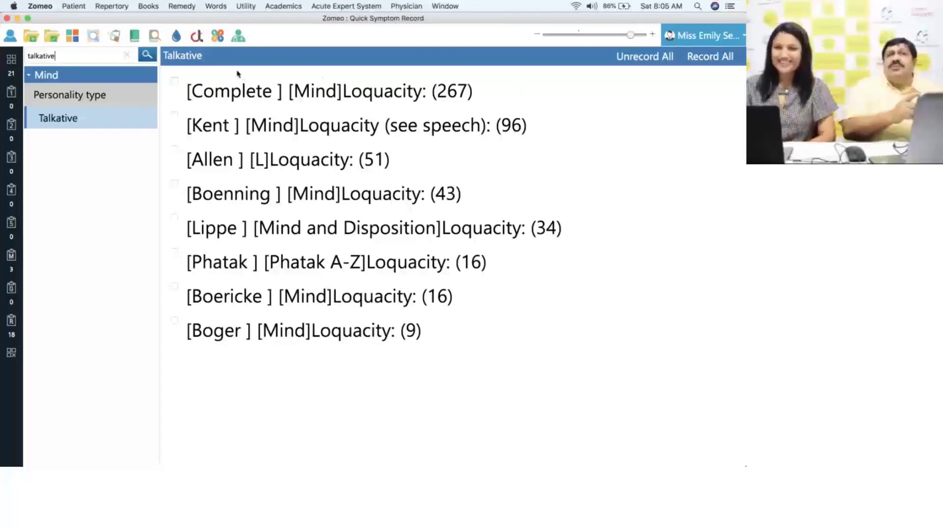
click(174, 81)
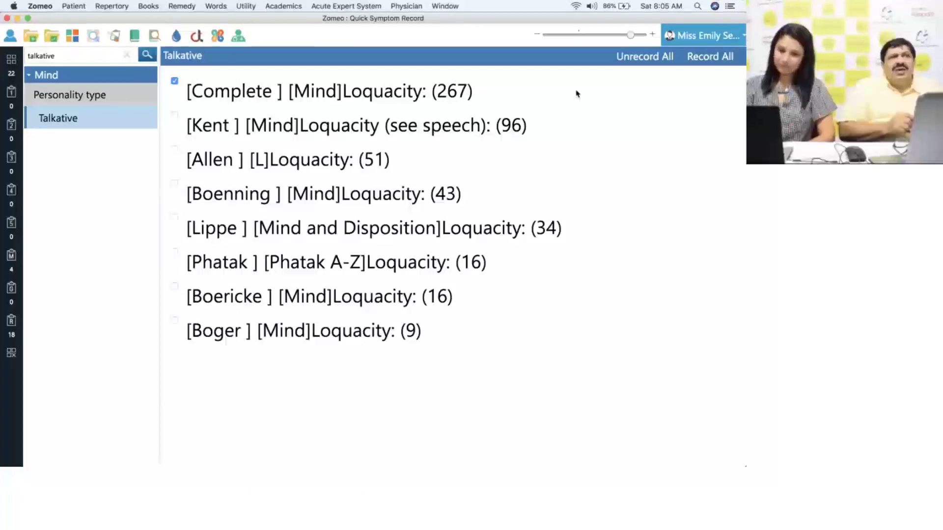
click(127, 60)
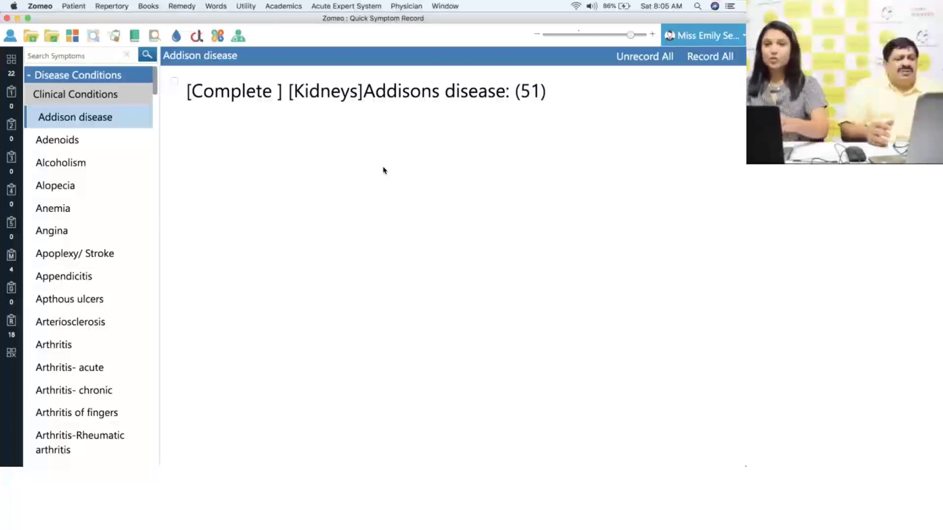
- Search 'defiant', record the Complete Mind Defiant rubric, and collapse Disease Conditions
text(defiant)
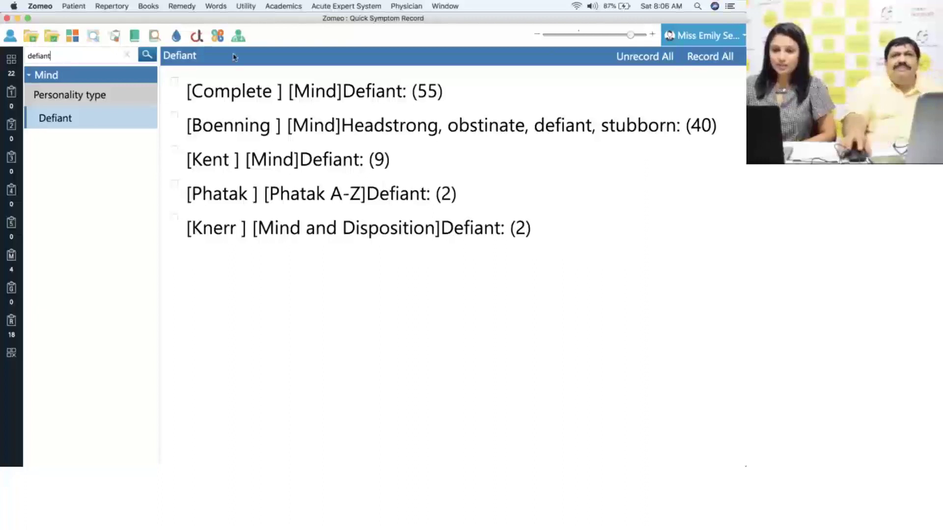
click(175, 81)
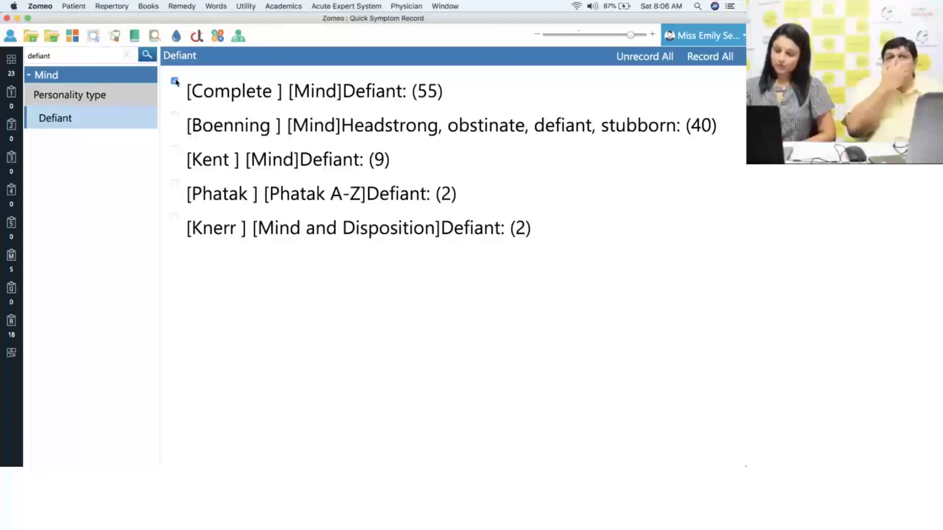
click(127, 58)
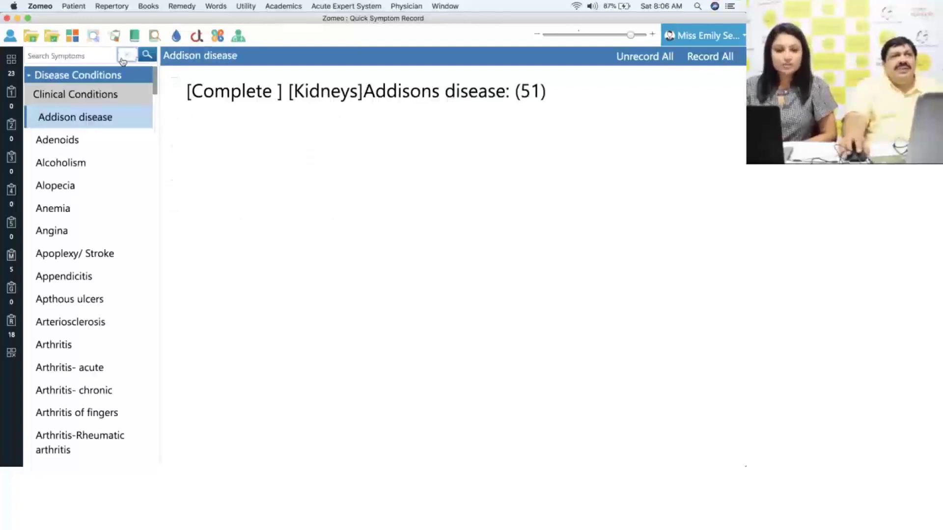
click(98, 76)
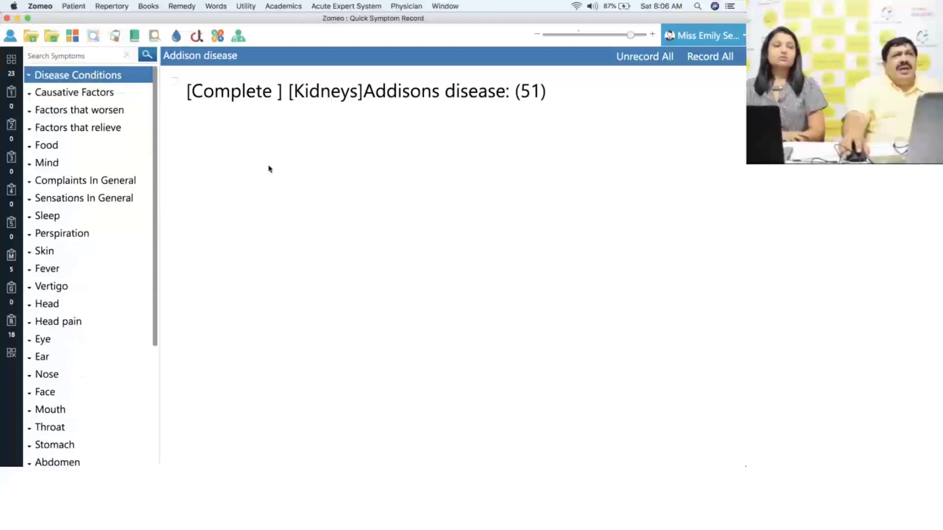
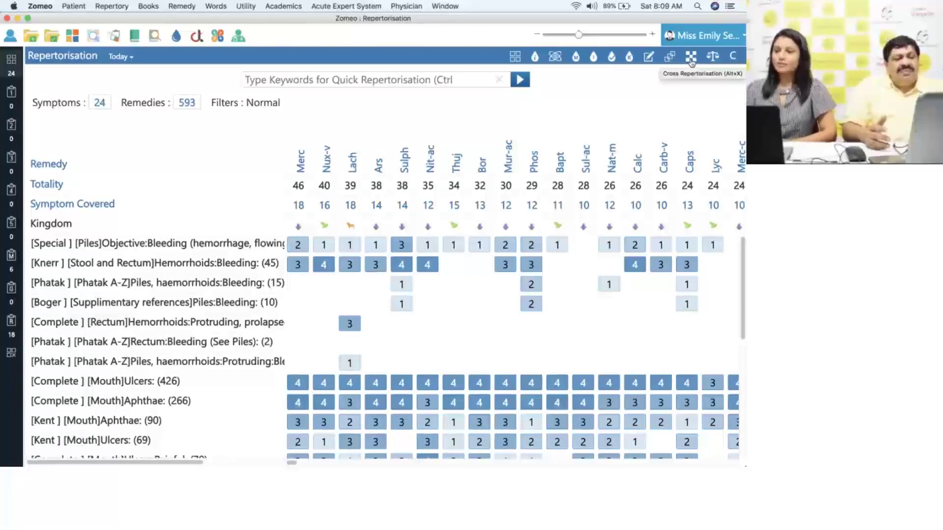
- Cross-repertorise on the three Dictatorial rubrics, Complete Defiant and Ambition Ailments from Deceived, leaving only Merc
click(691, 58)
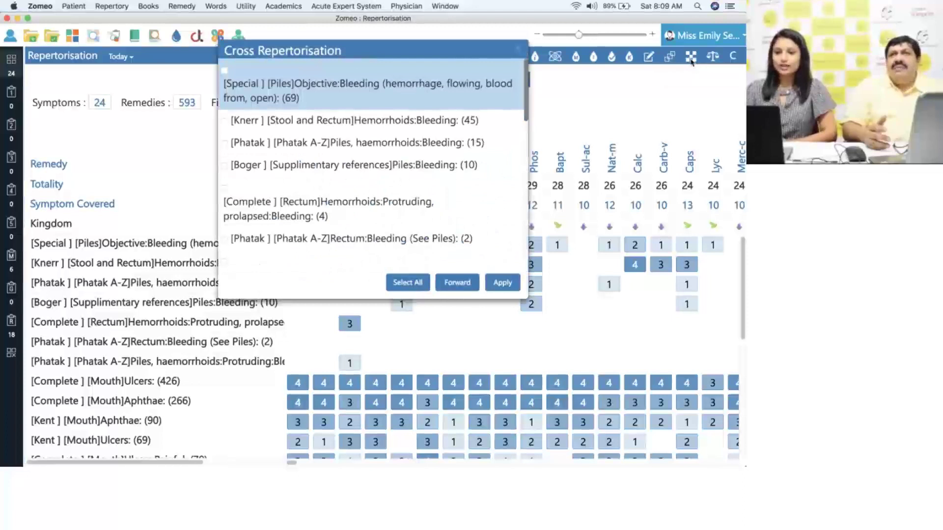
drag(433, 57, 455, 55)
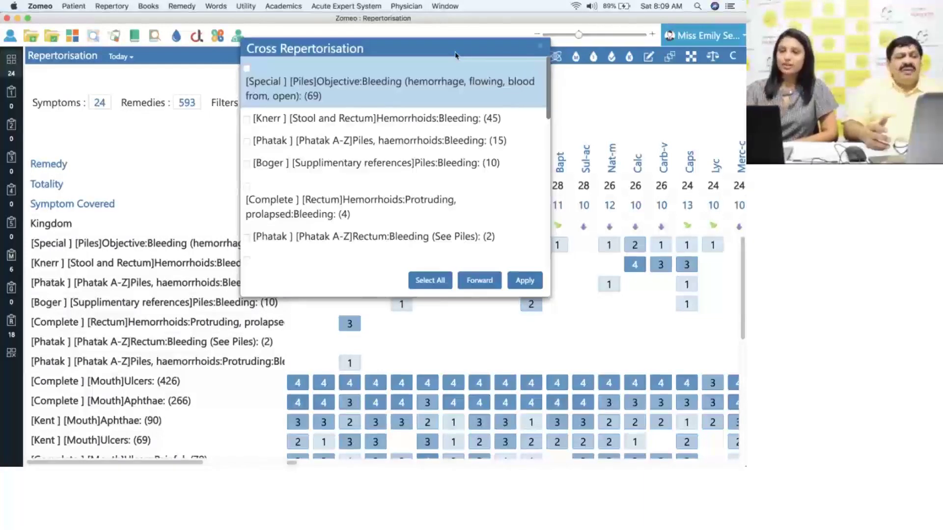
drag(547, 104, 547, 254)
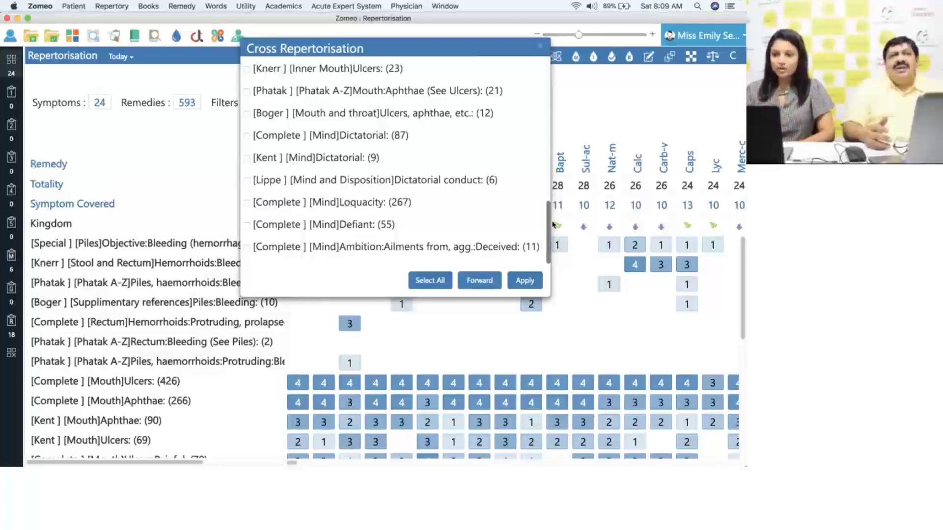
click(246, 137)
click(246, 159)
click(247, 181)
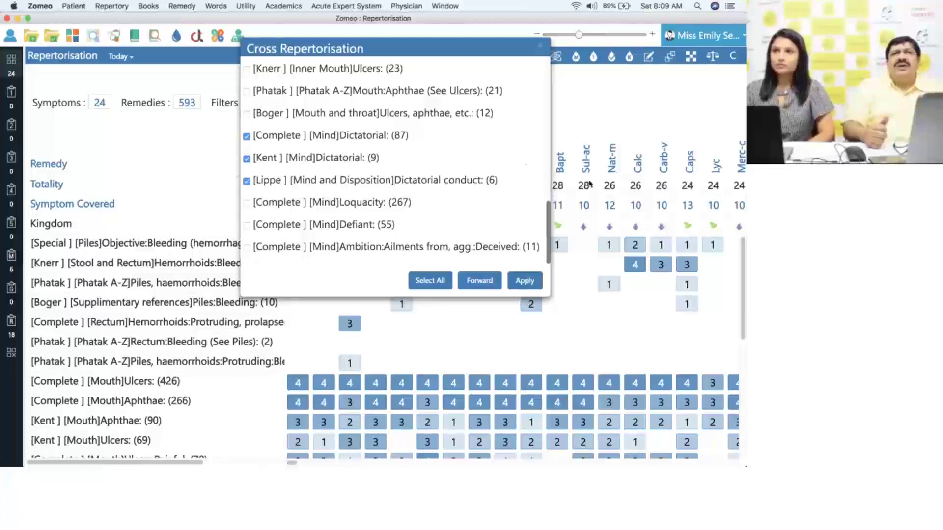
click(247, 226)
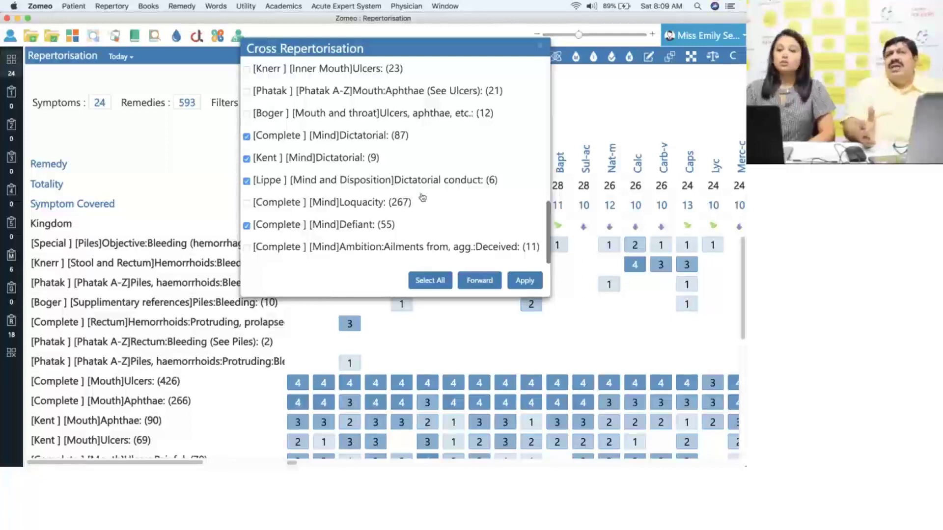
click(246, 248)
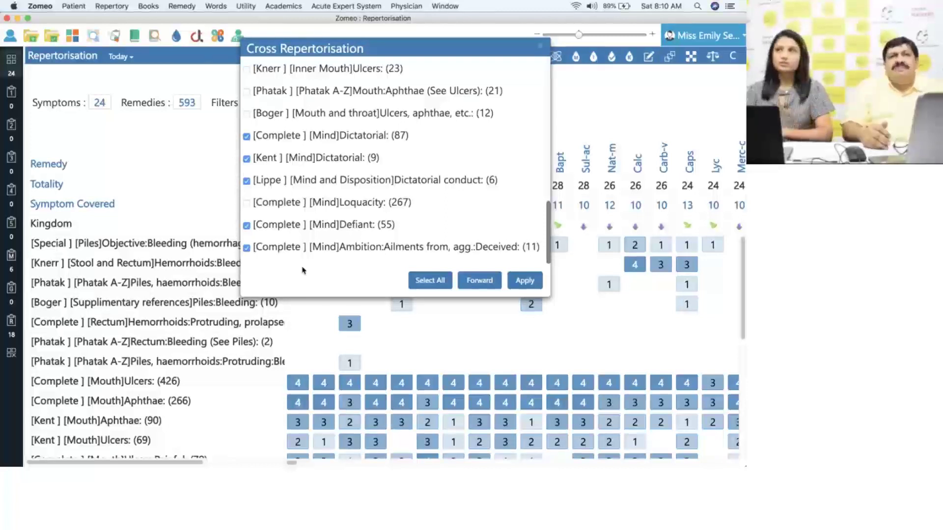
click(525, 281)
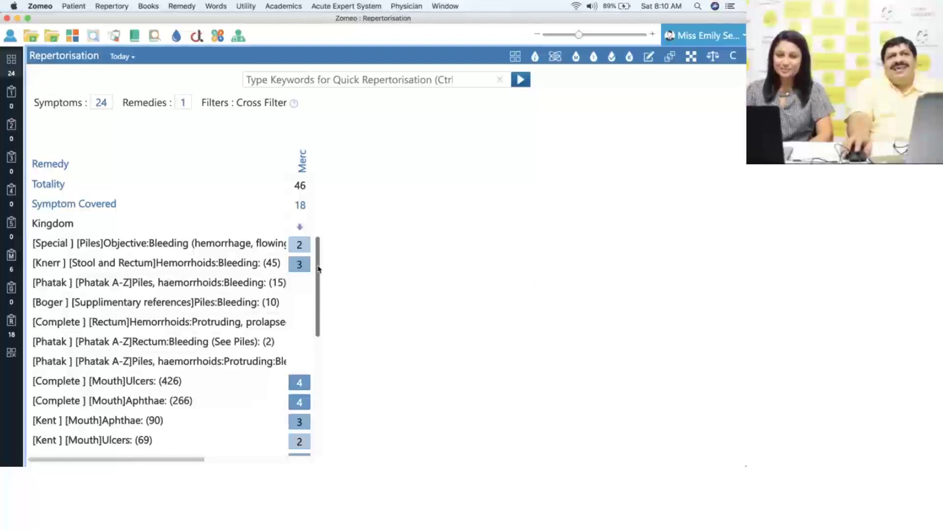
drag(320, 271, 317, 382)
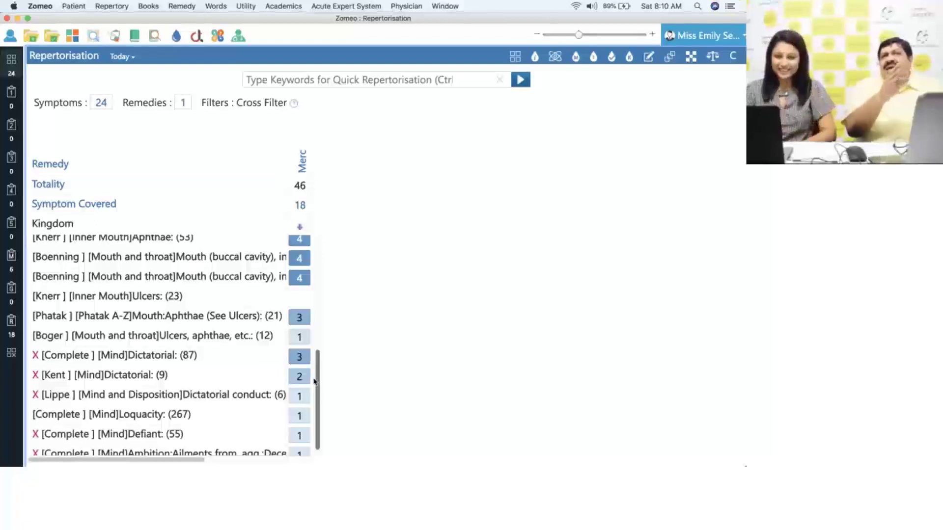
drag(319, 378, 322, 254)
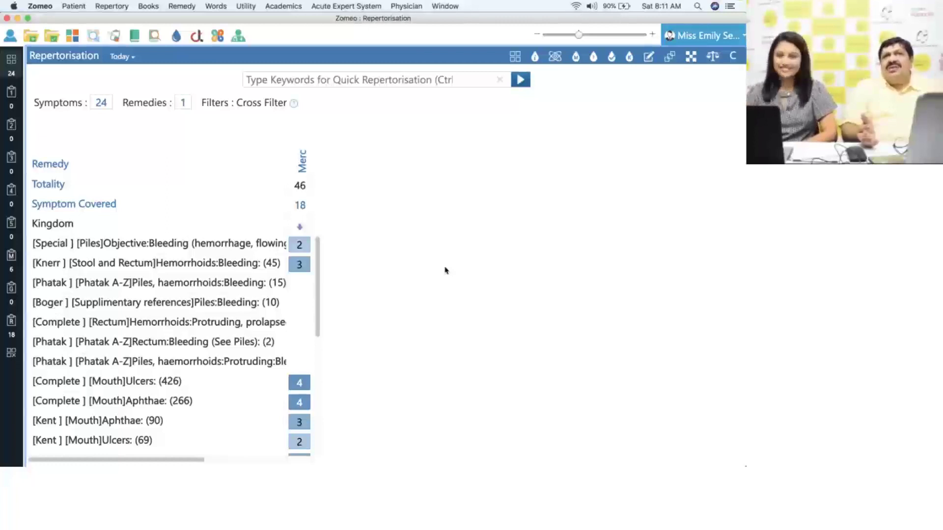
right_click(302, 165)
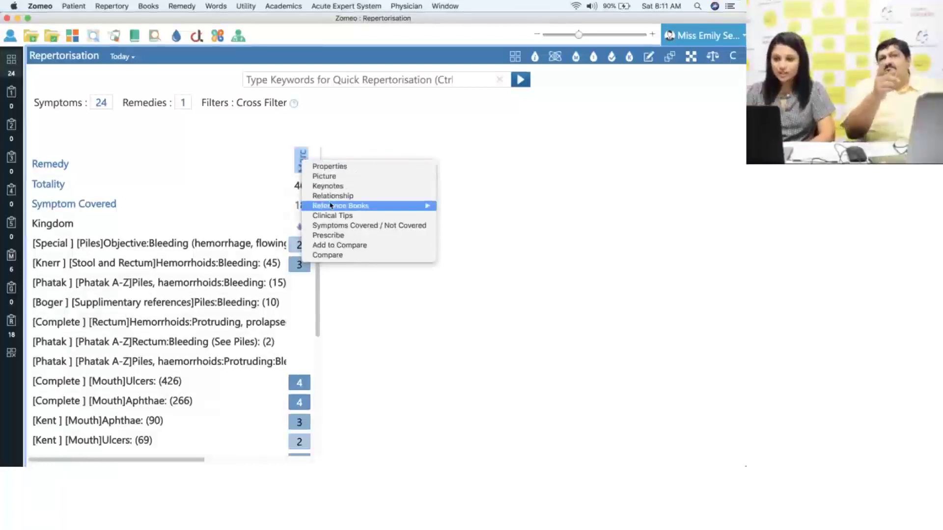
mouse_move(332, 208)
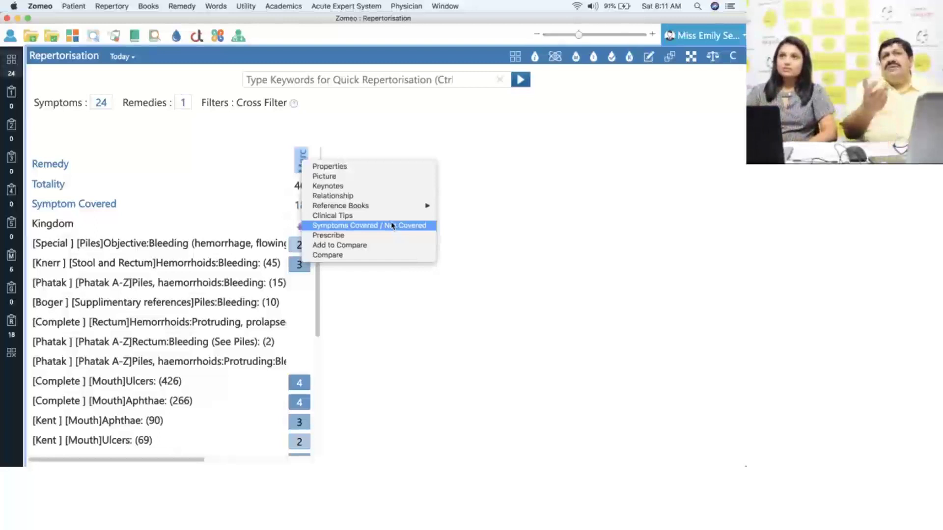
mouse_move(376, 210)
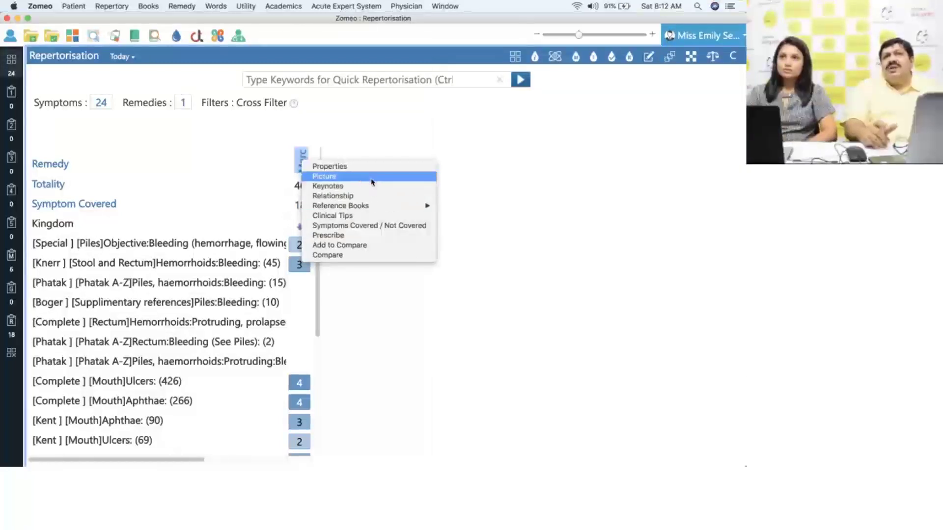
click(380, 226)
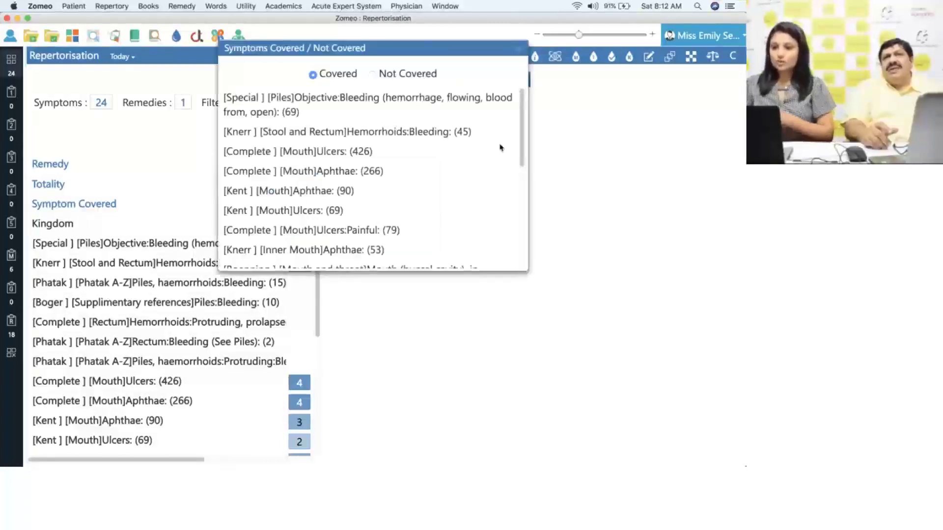
drag(519, 135, 520, 230)
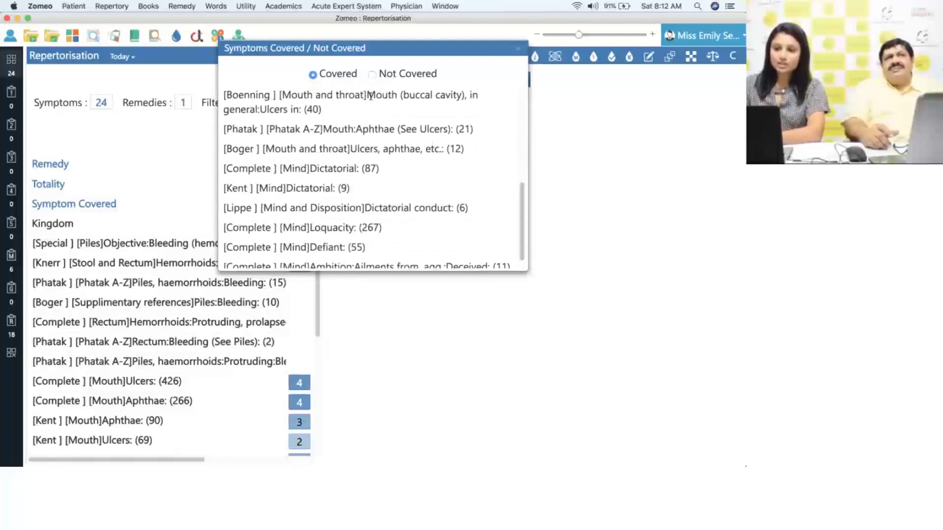
click(372, 74)
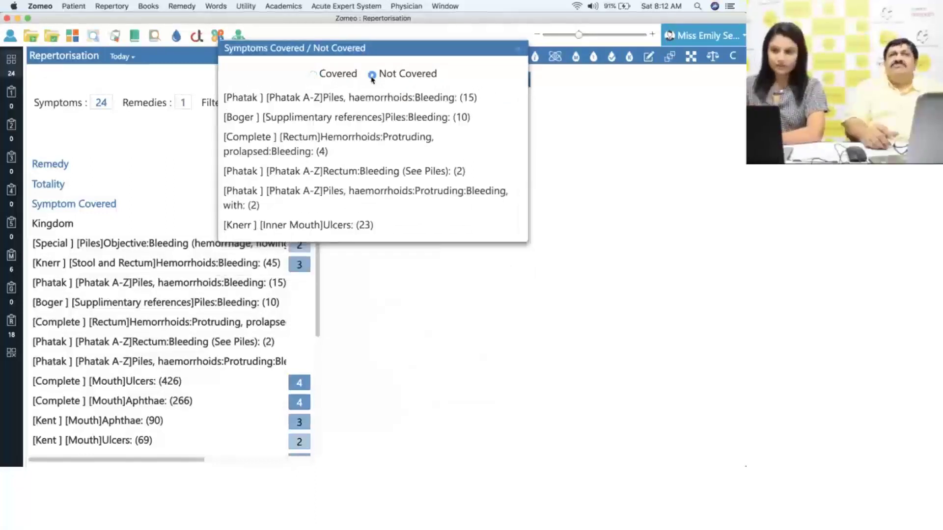
click(313, 76)
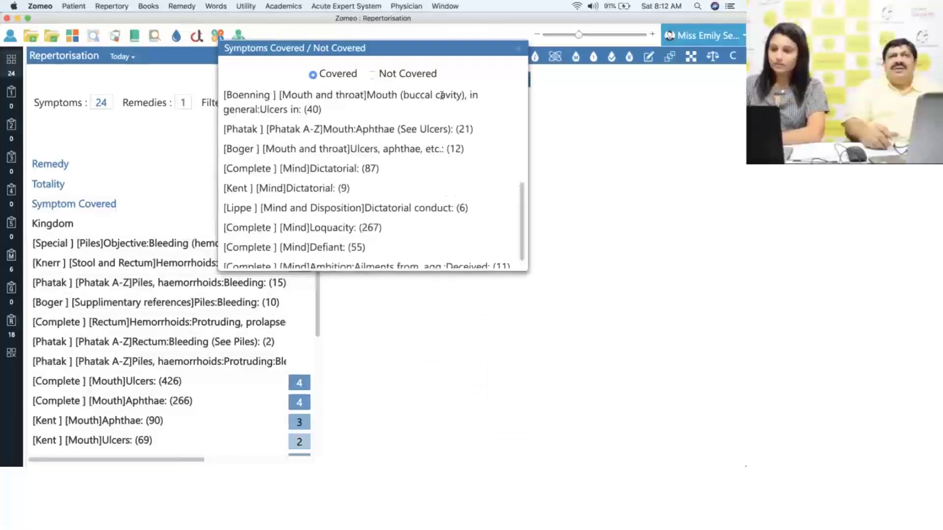
drag(522, 197, 519, 97)
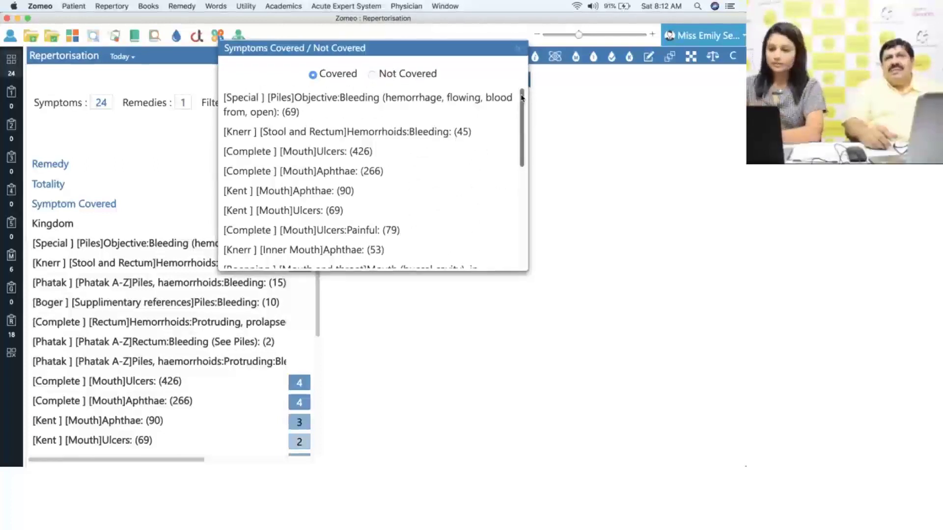
click(518, 49)
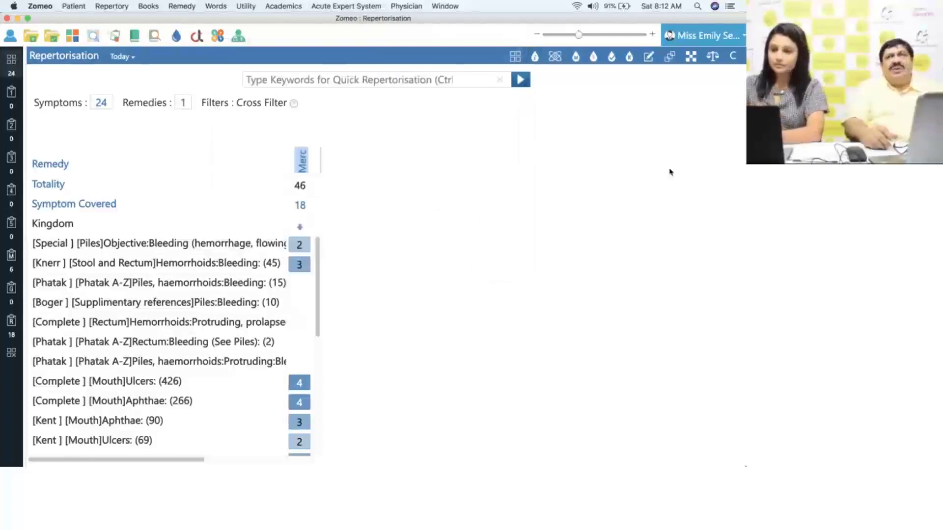
right_click(305, 164)
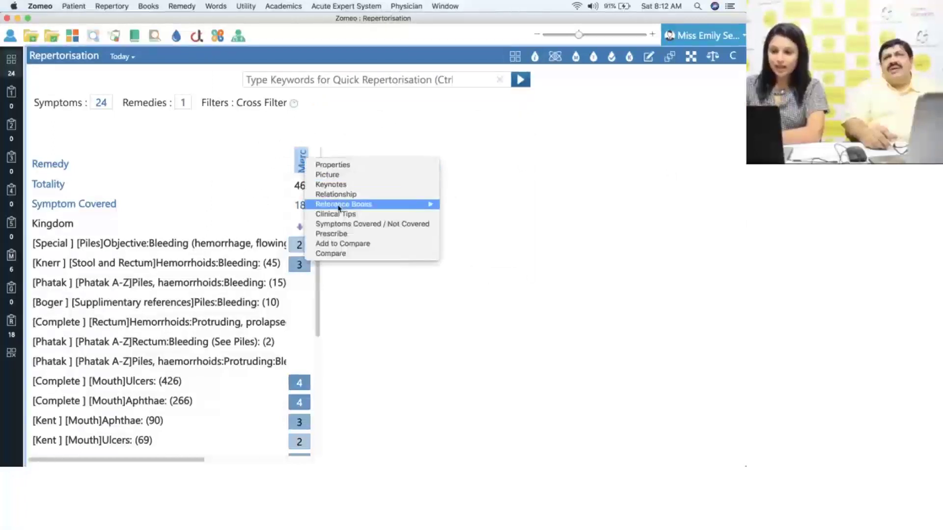
- Start prescribing Merc and launch the Potency Selector Guide's patient questionnaire
click(347, 237)
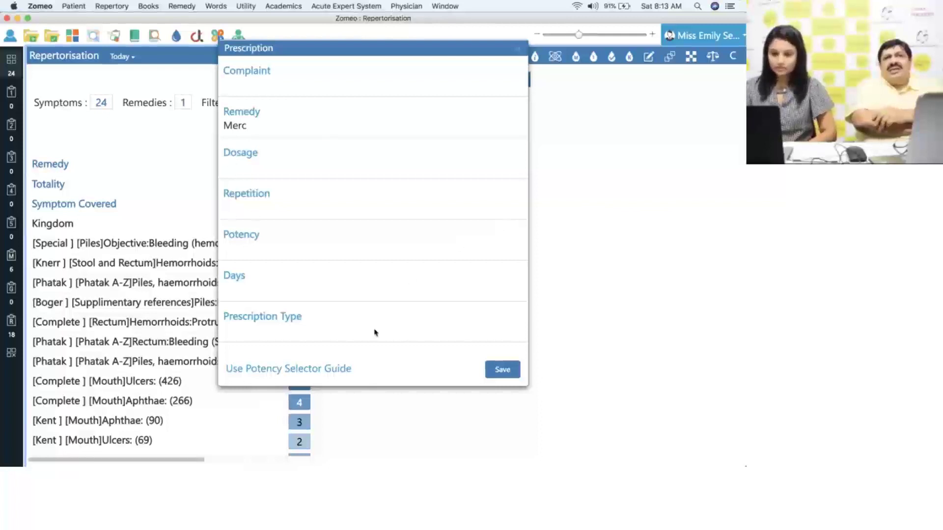
click(329, 371)
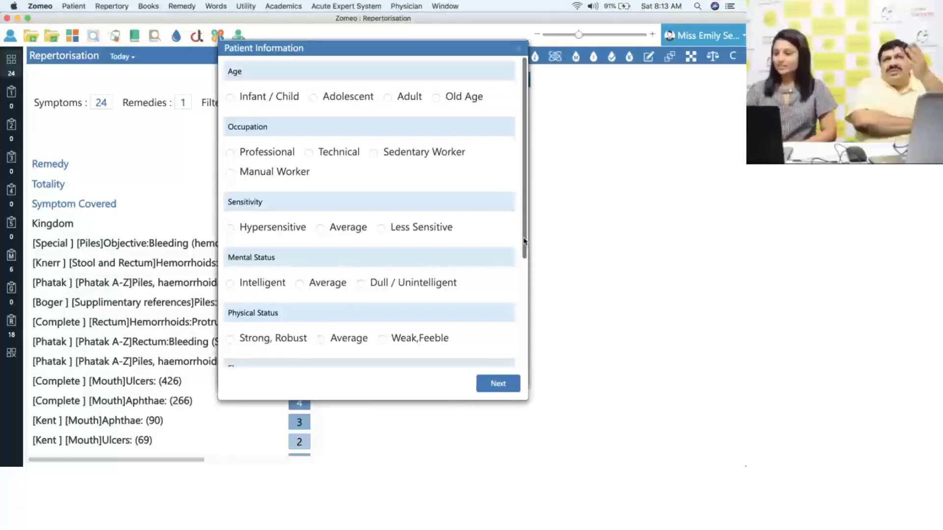
- Record the patient as an Adult Sedentary Worker with Average sensitivity and Intelligent mental status
scroll(525, 241, down, 2)
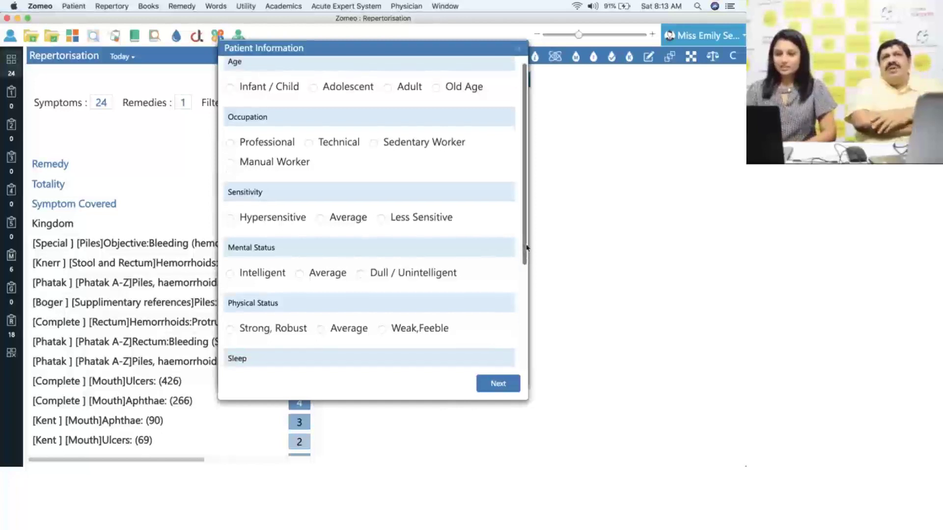
scroll(525, 240, up, 2)
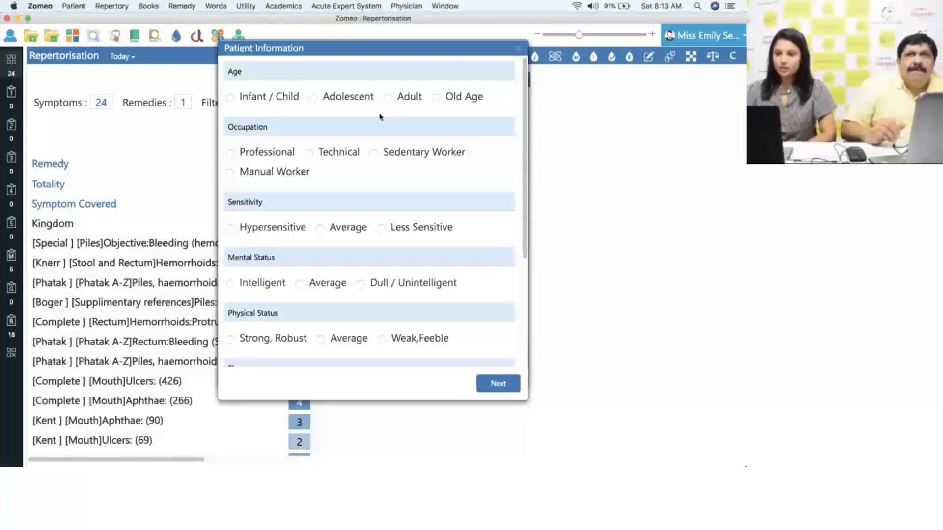
click(388, 98)
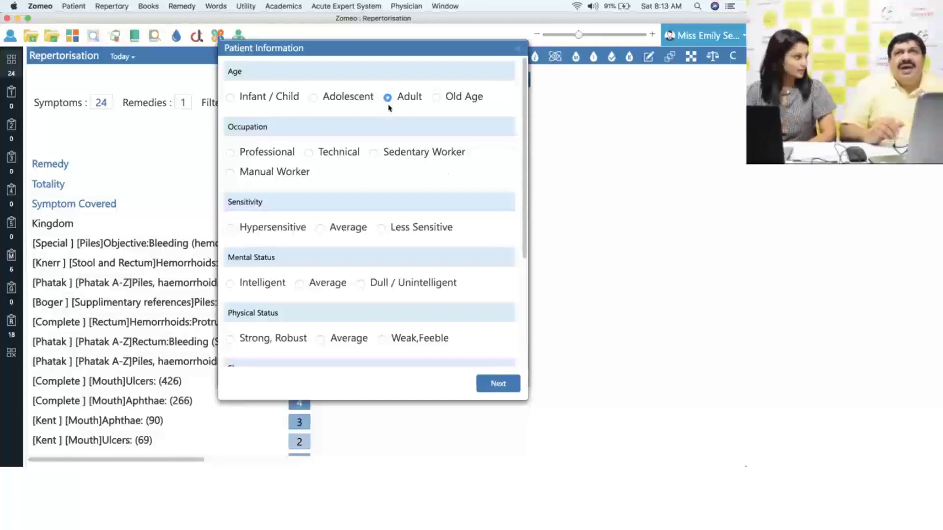
click(374, 153)
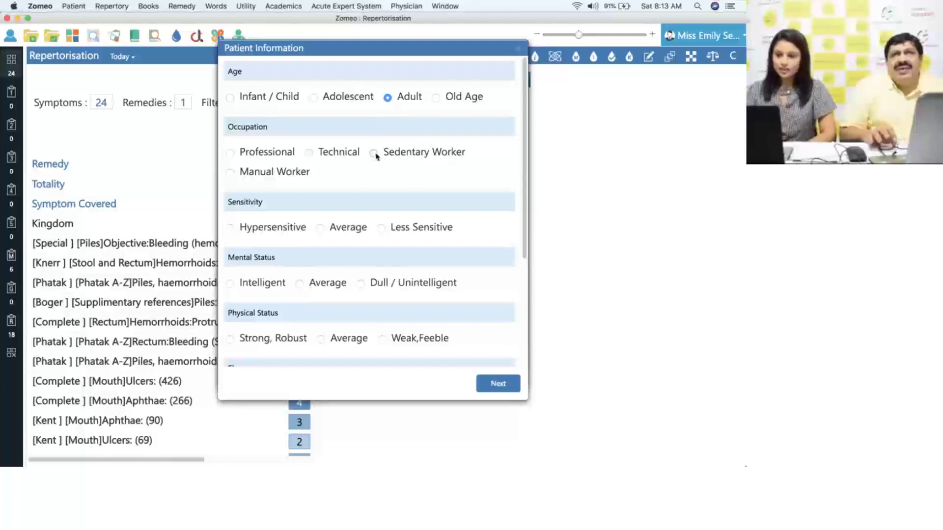
drag(523, 216, 524, 277)
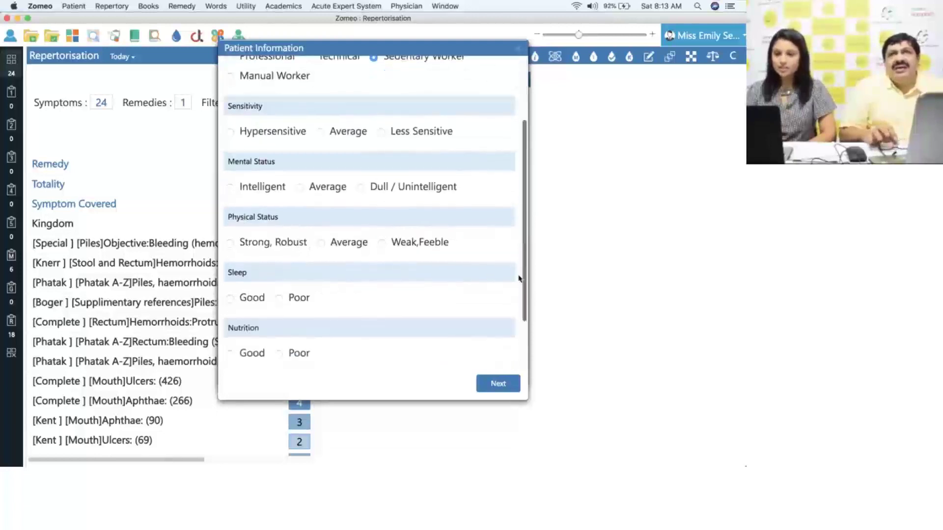
click(320, 132)
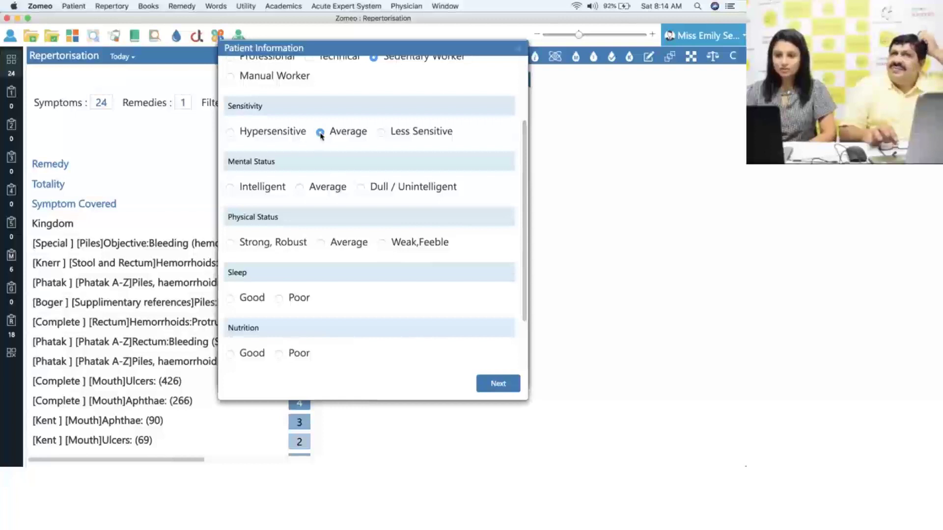
click(299, 187)
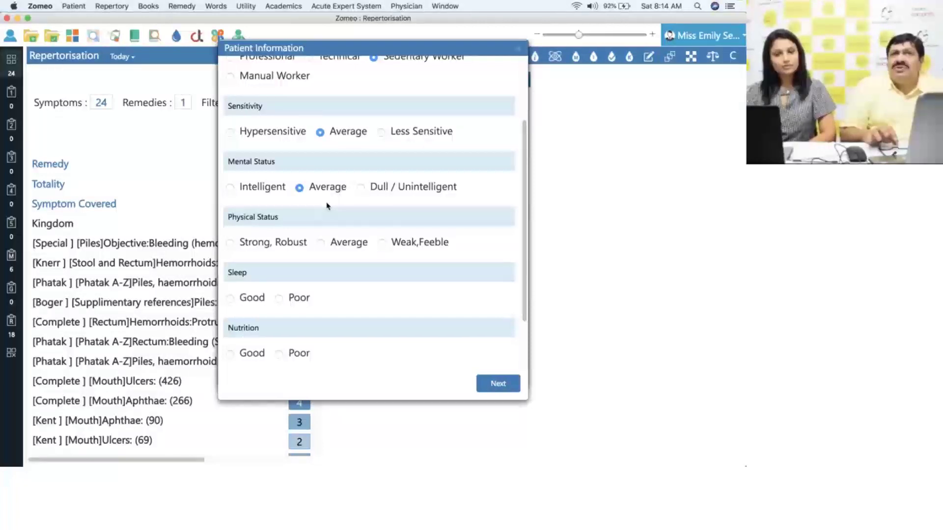
click(231, 189)
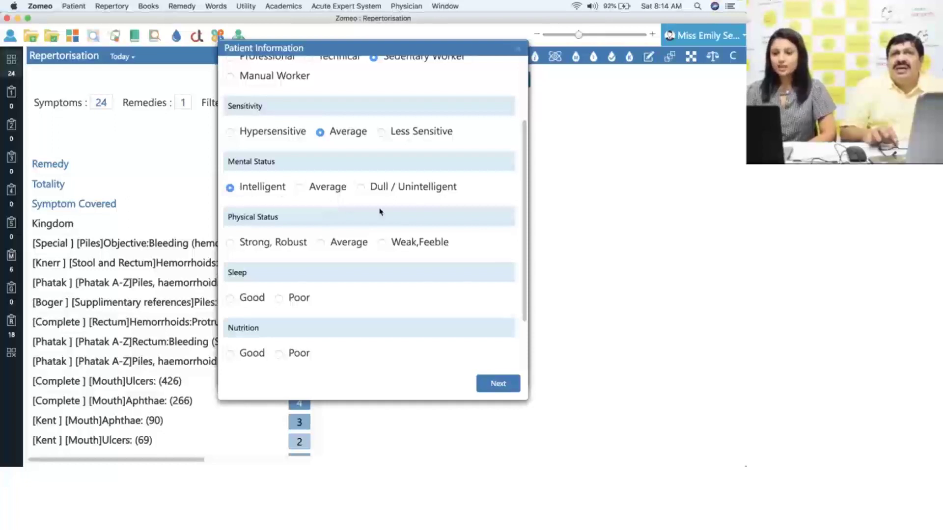
- Mark physical status Weak/Feeble, sleep and nutrition Poor, vitality Low, and continue
click(381, 243)
drag(527, 247, 526, 302)
click(279, 232)
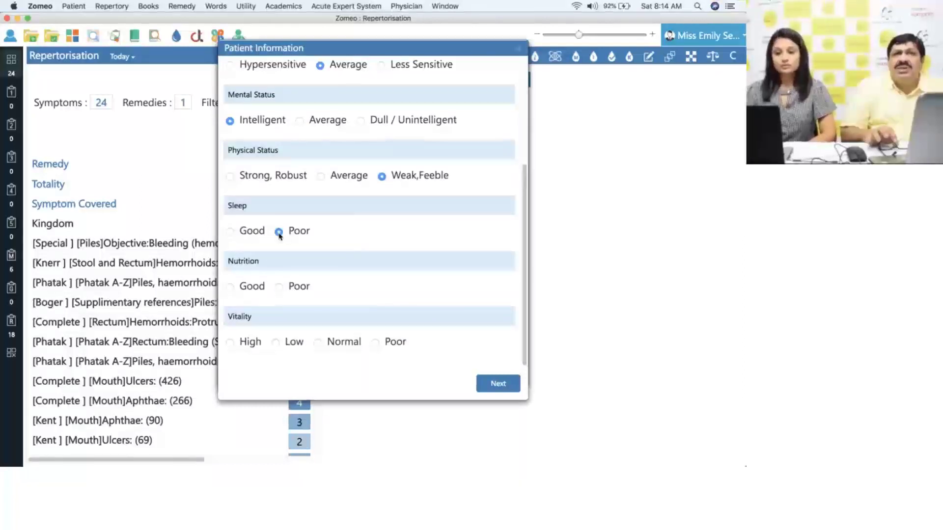
click(280, 287)
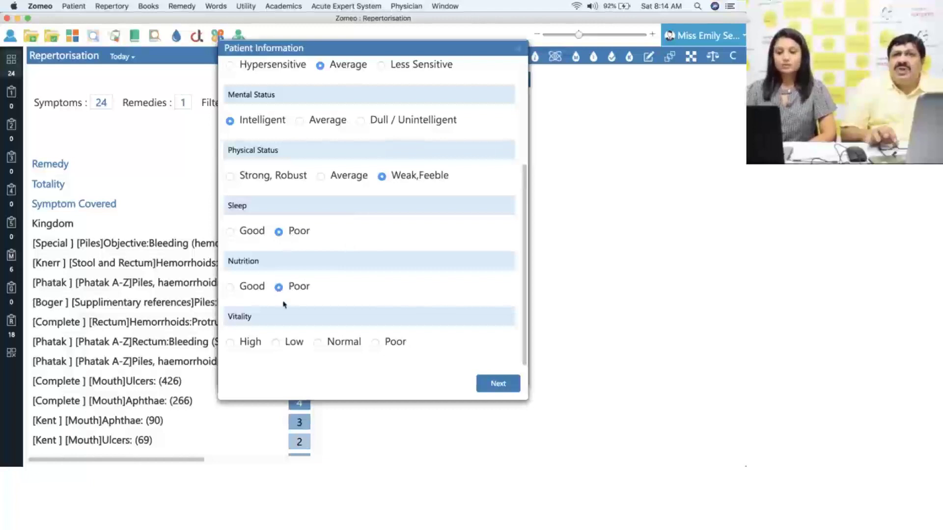
click(276, 343)
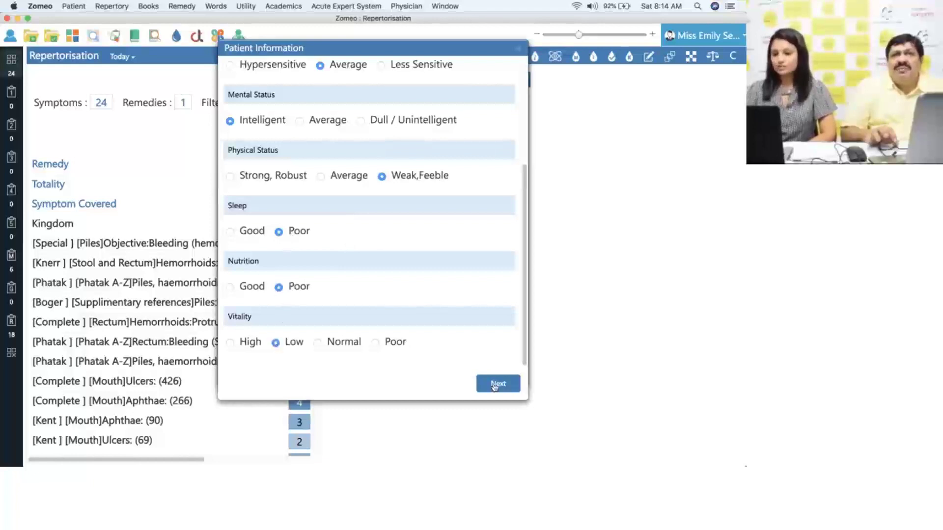
click(497, 385)
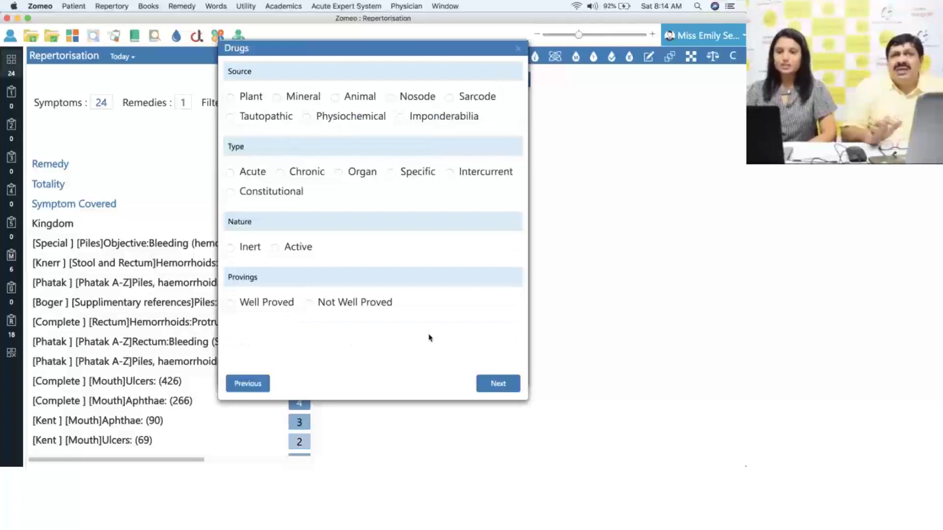
- Answer the Drugs page with type Chronic and provings Well Proved, then continue
click(280, 173)
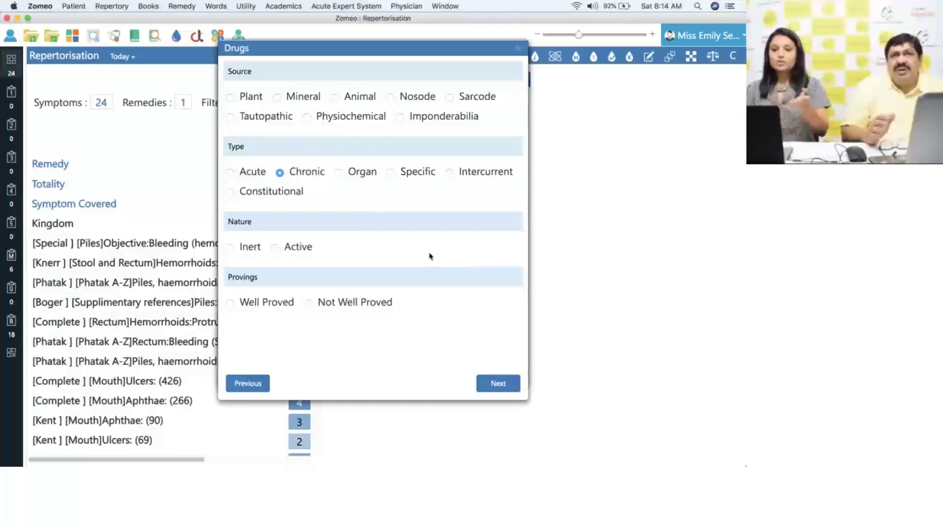
click(230, 304)
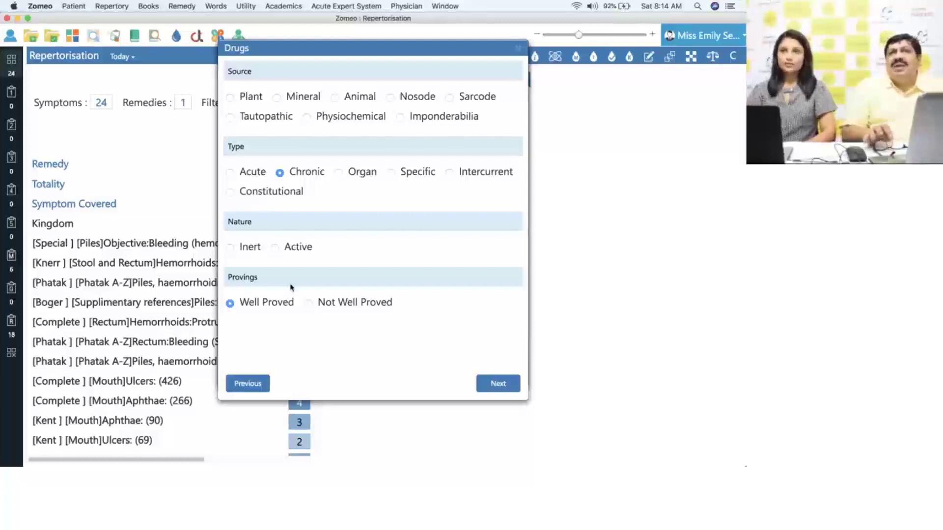
click(498, 384)
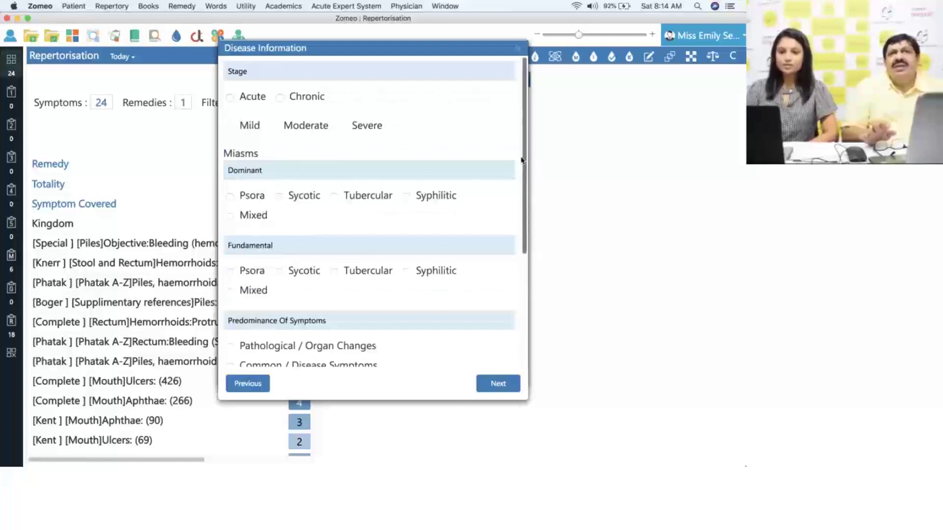
- Set the disease stage to Chronic and the dominant miasm to Syphilitic, then continue
click(281, 100)
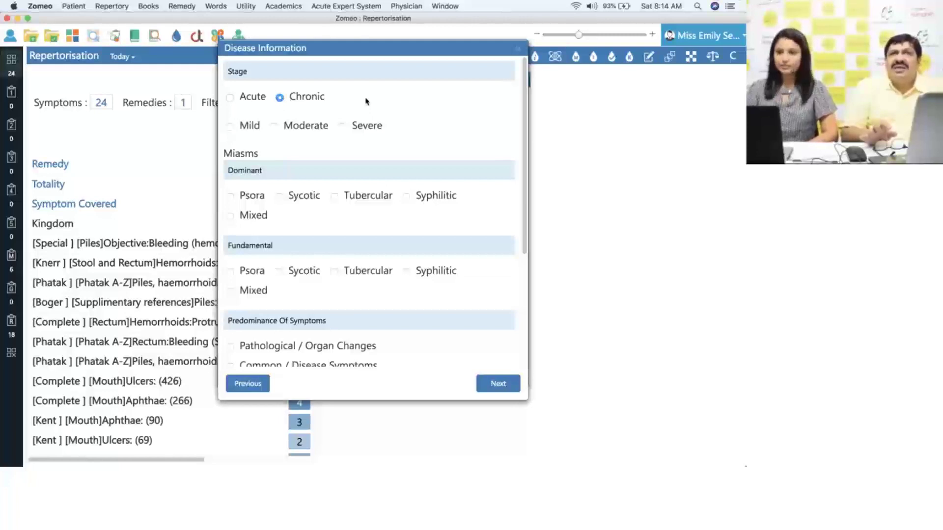
click(406, 197)
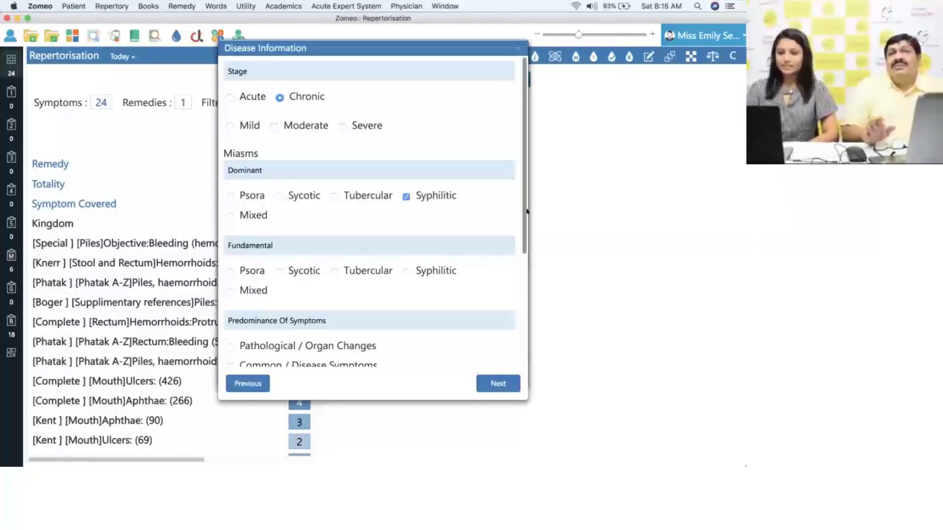
drag(527, 211, 524, 327)
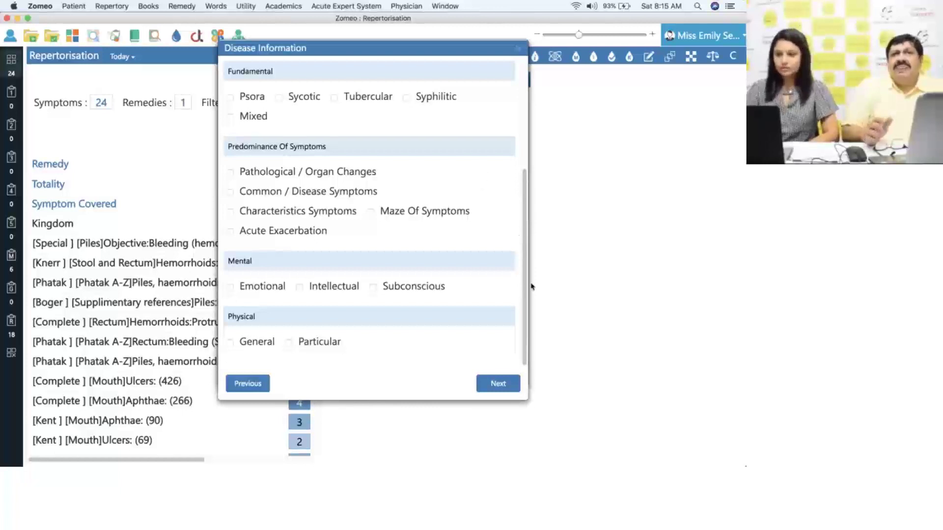
click(498, 383)
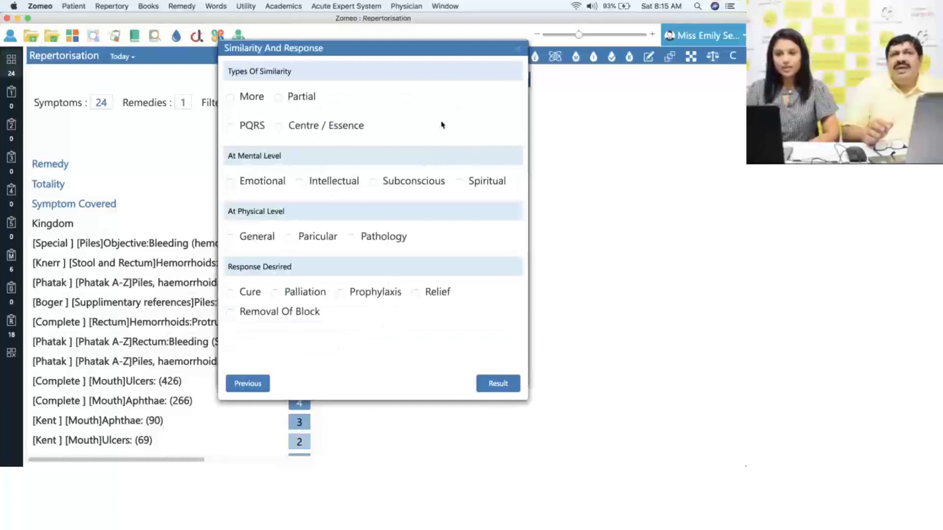
- Choose More similarity and Cure response, view the High (>200) potency result, and finish
click(231, 97)
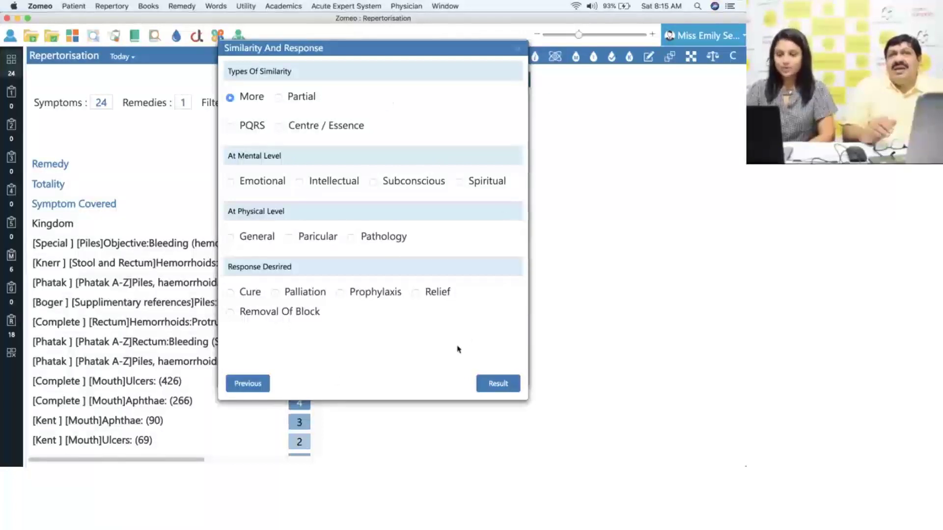
click(231, 294)
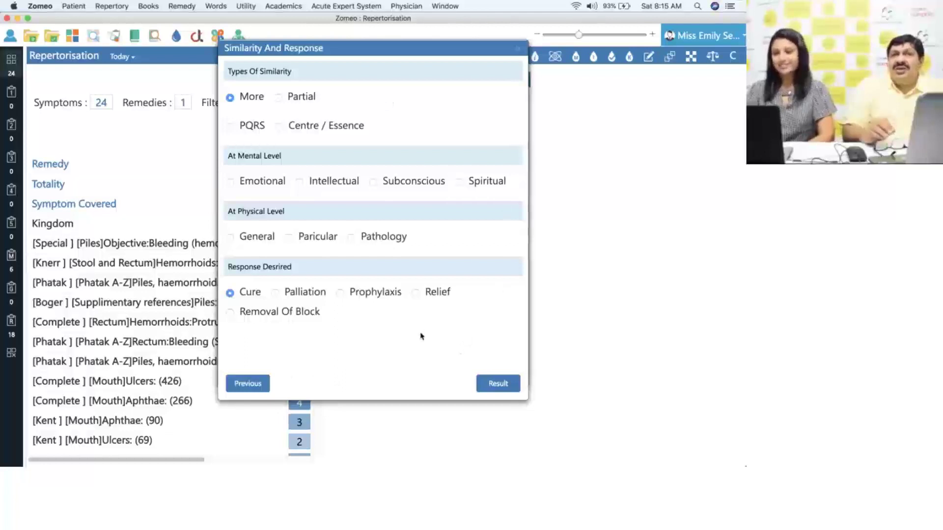
click(498, 384)
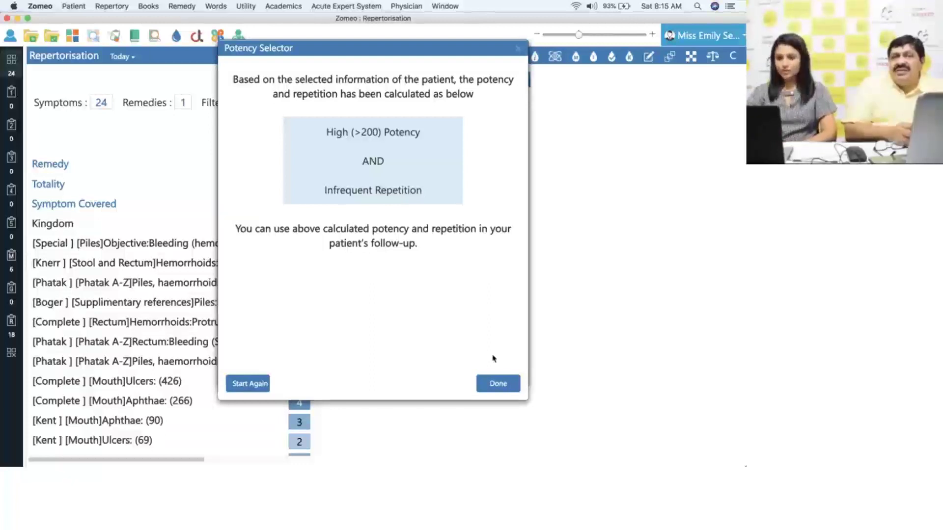
click(501, 383)
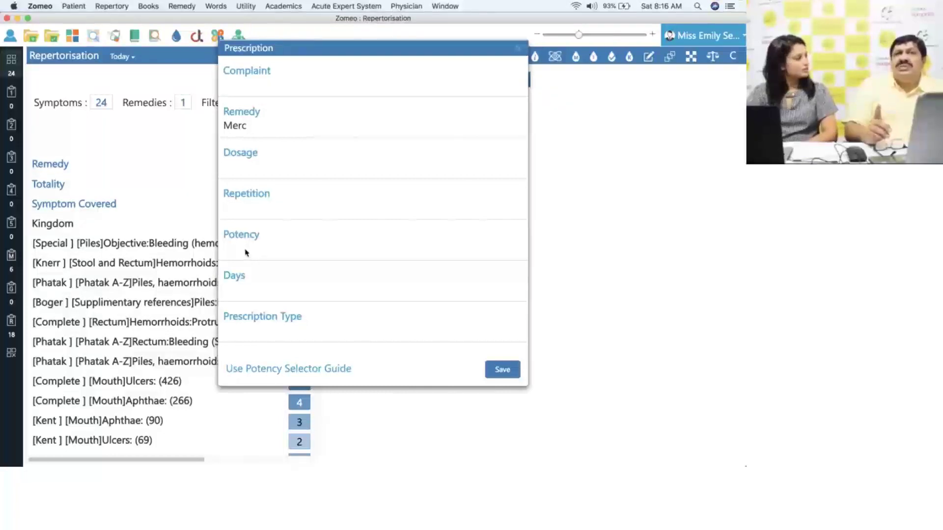
- Set Merc's potency to 200C and dosage to 2 Powders
click(246, 253)
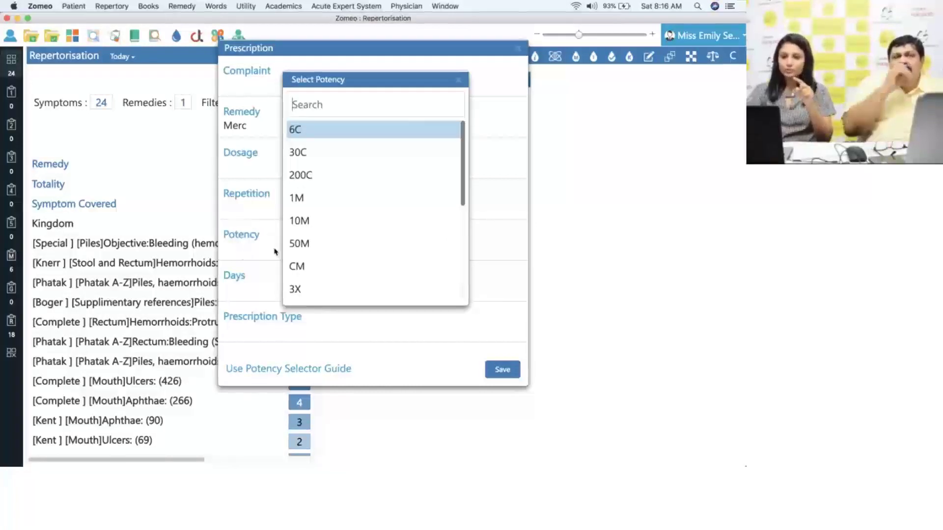
click(306, 183)
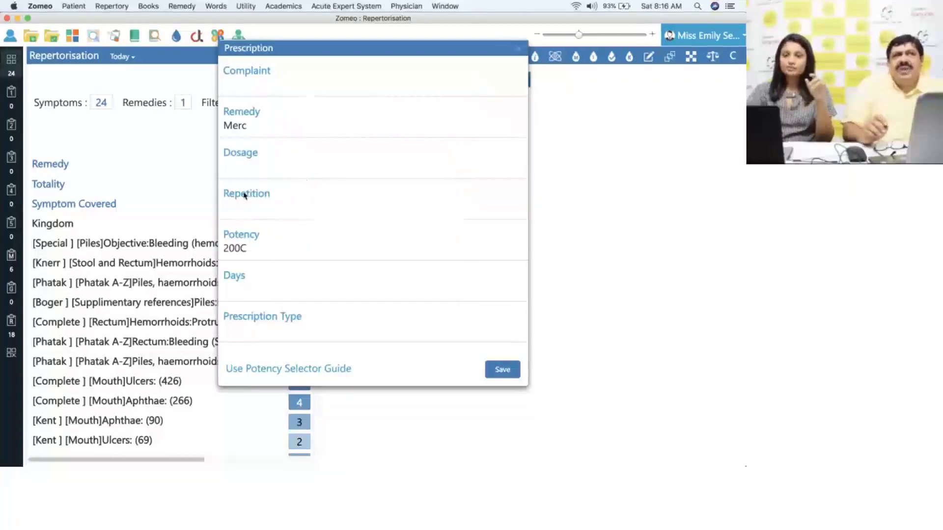
click(241, 174)
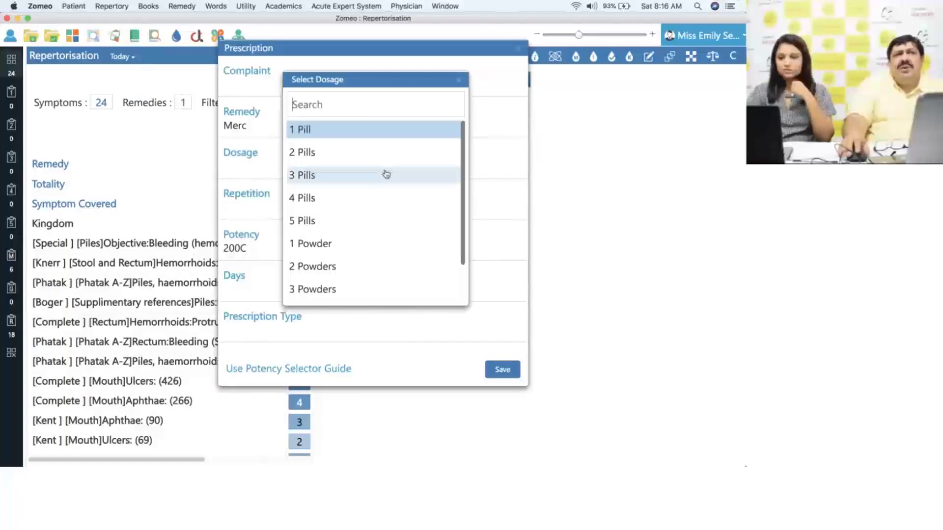
click(379, 267)
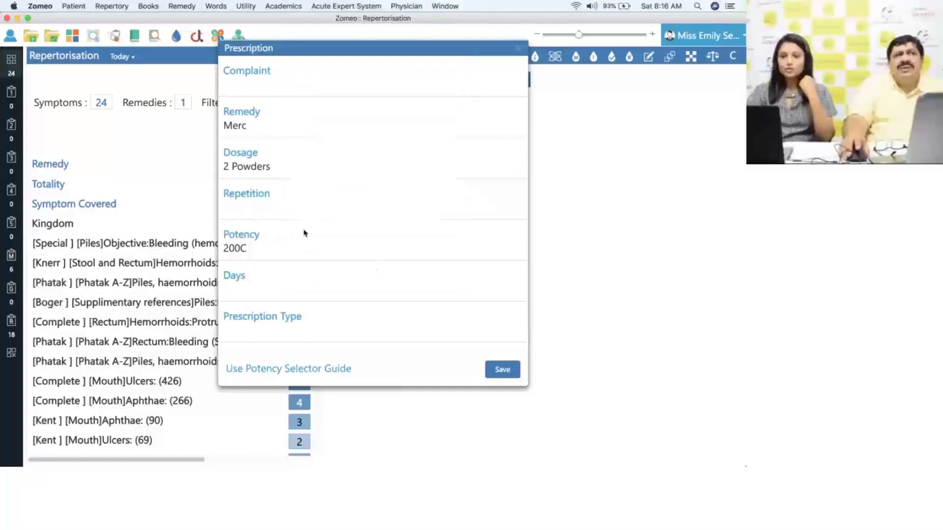
click(262, 213)
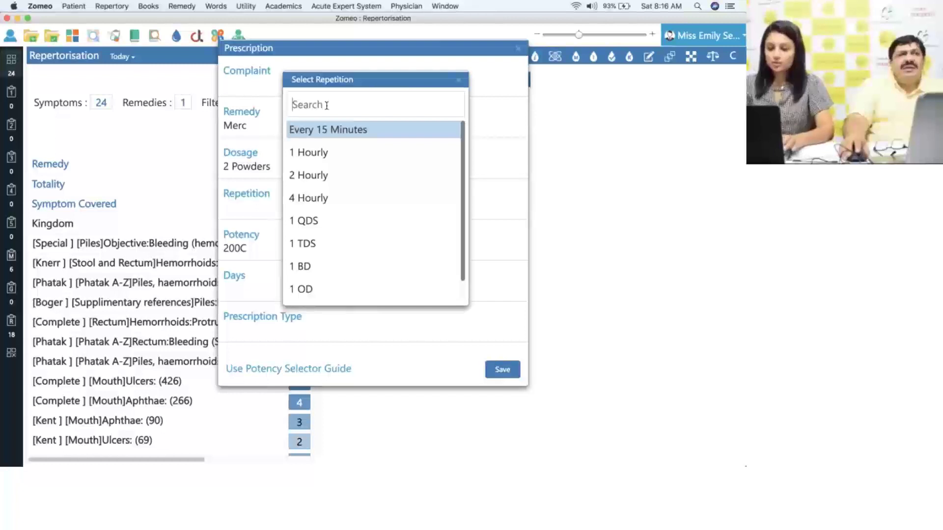
- Add 'Once a week' as the repetition and set the duration to 2 Weeks
text(Once a week)
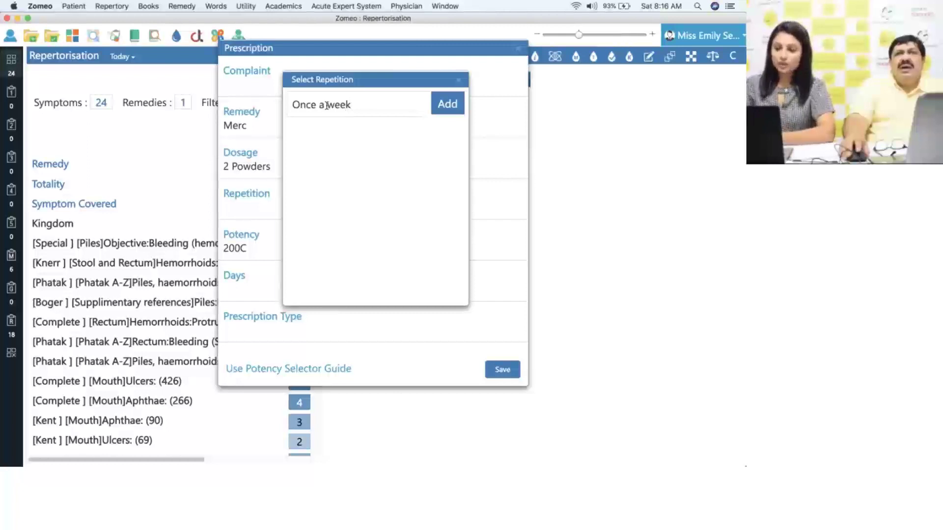
click(444, 104)
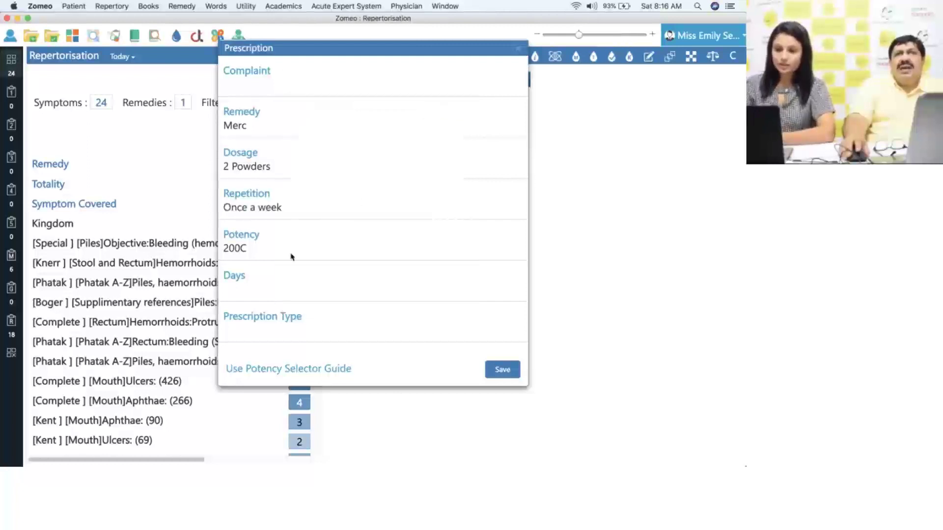
click(246, 294)
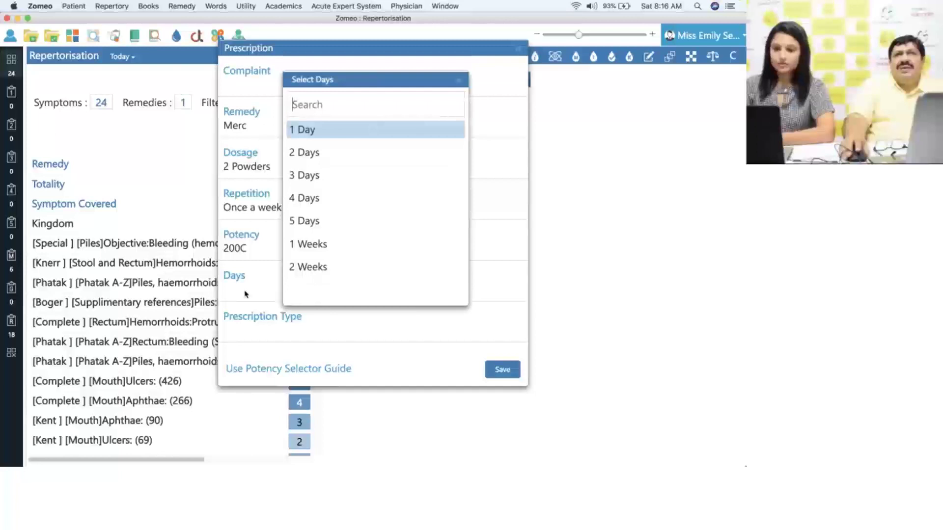
click(305, 267)
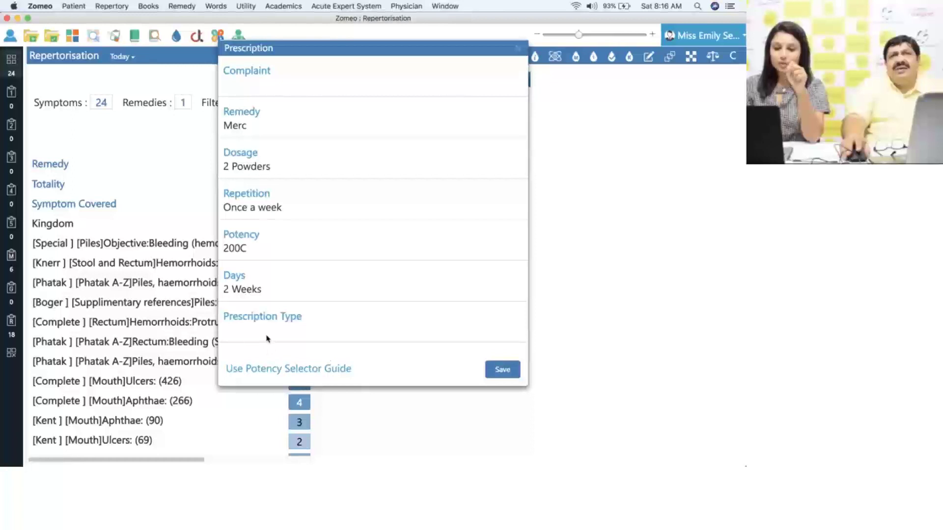
click(268, 339)
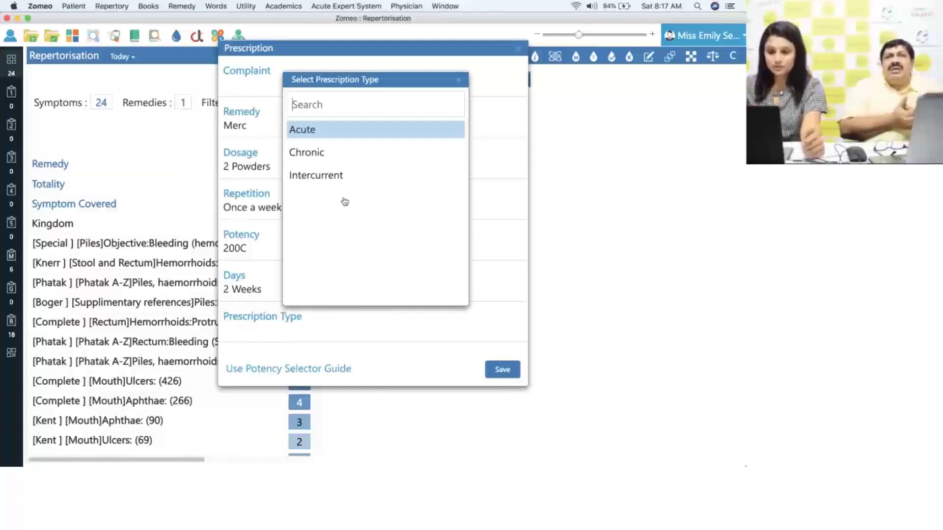
- Choose Chronic as the prescription type and save the Merc prescription
click(317, 153)
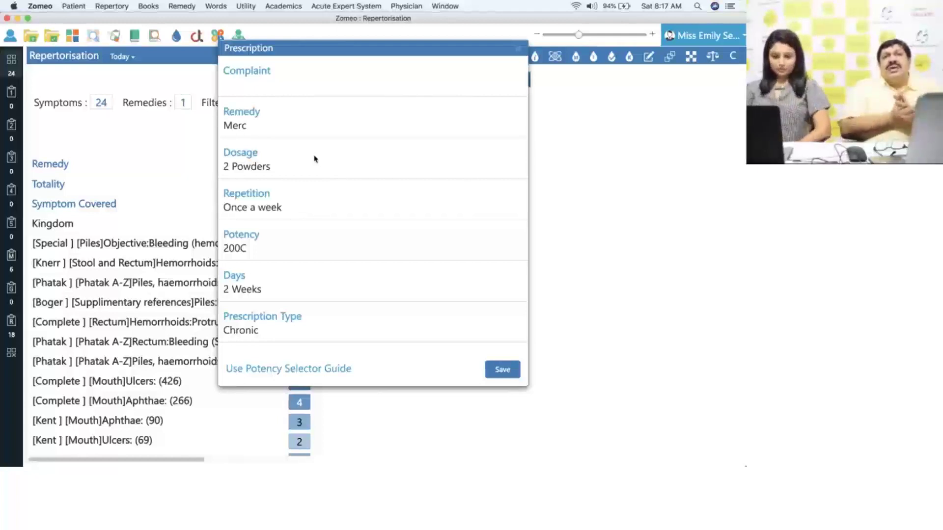
click(503, 370)
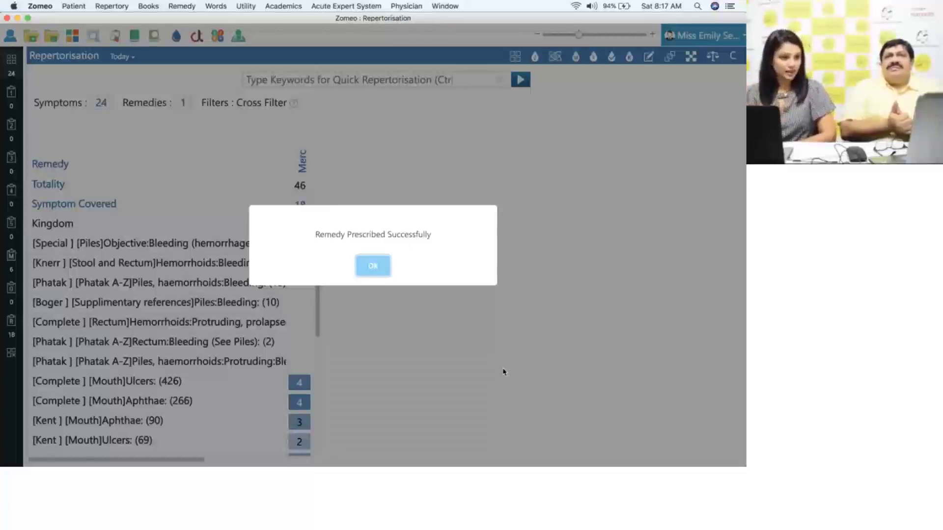
- Dismiss the 'Remedy Prescribed Successfully' message to return to the Merc chart
click(371, 266)
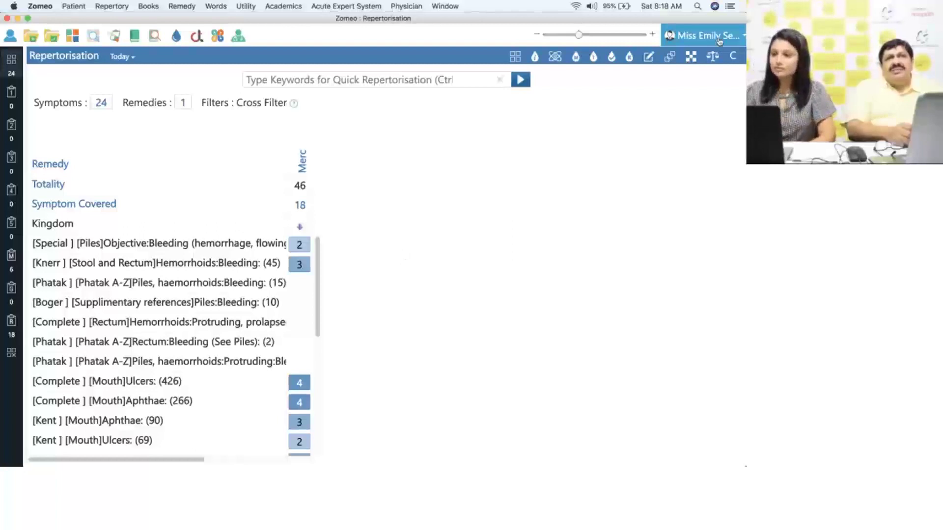
- Start a new Speed Case, opening Complete's Mind chapter at Alternating States (444)
click(74, 7)
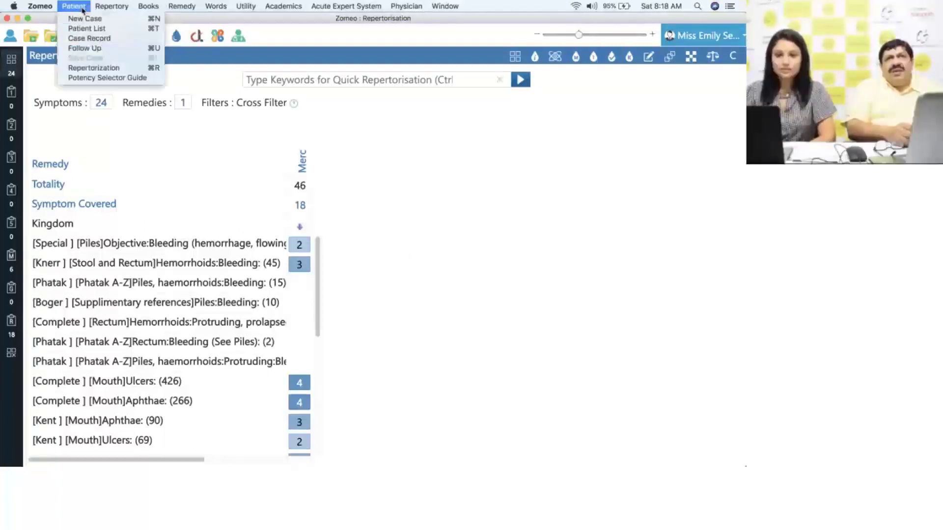
click(93, 67)
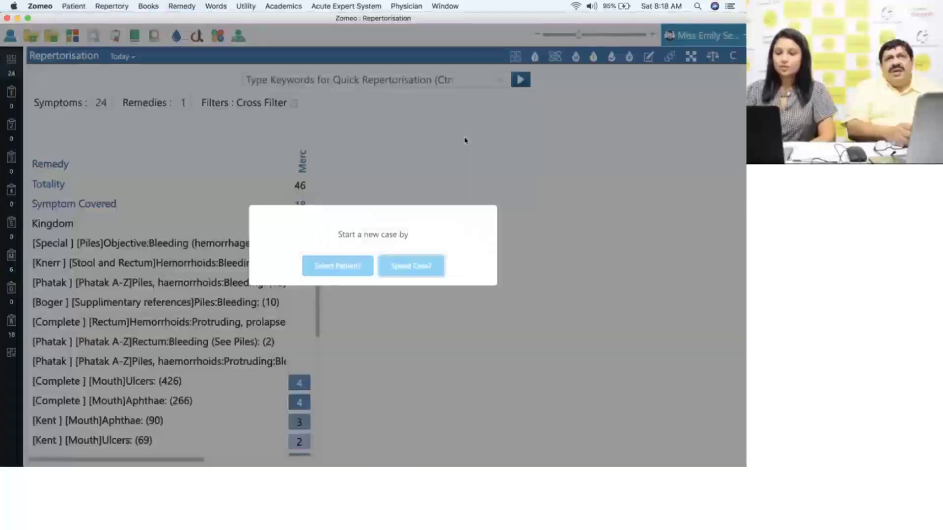
click(416, 269)
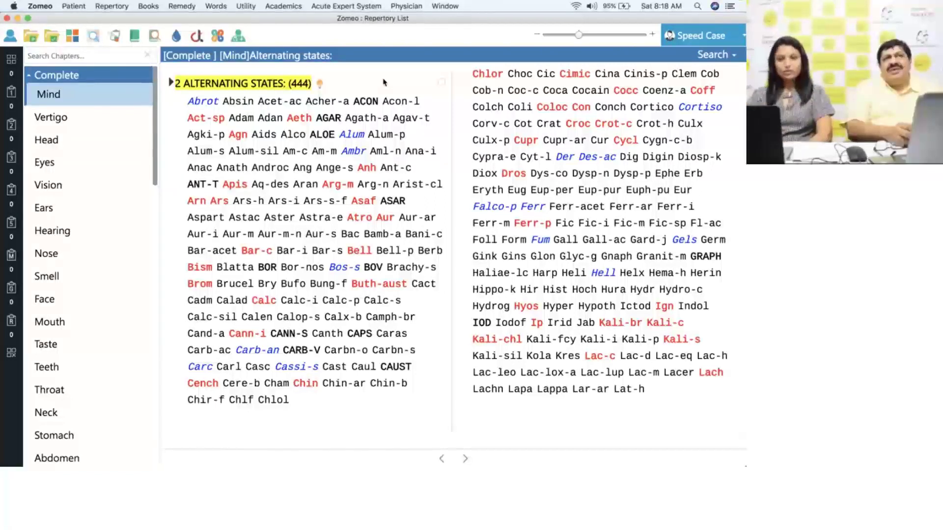
click(94, 78)
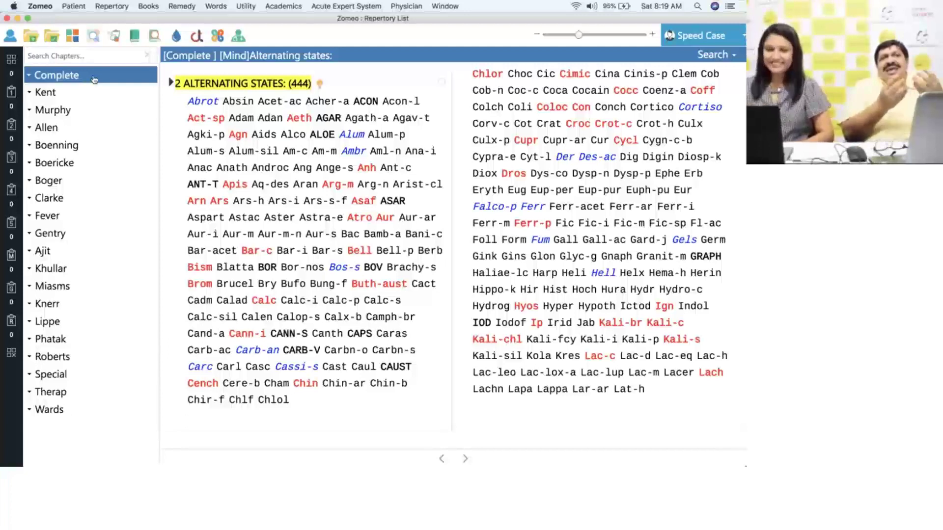
click(94, 80)
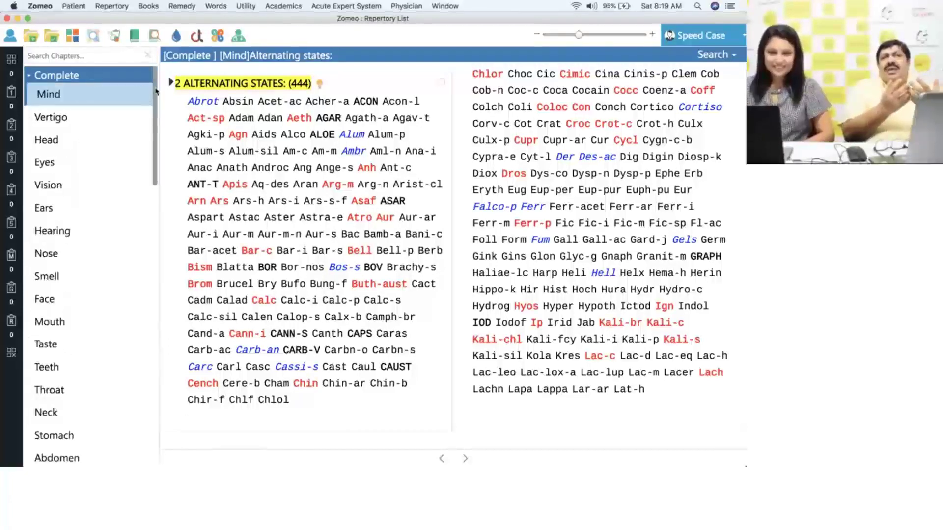
drag(156, 90, 152, 250)
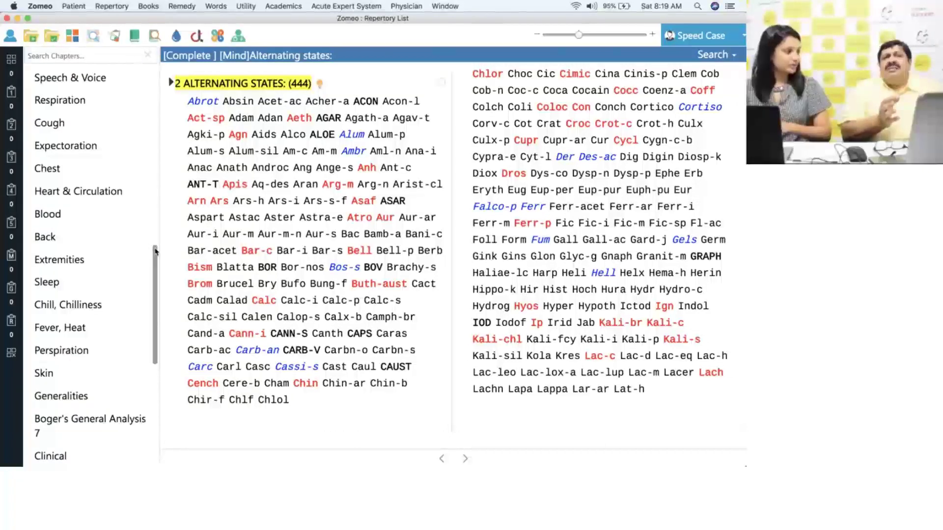
drag(155, 251, 164, 232)
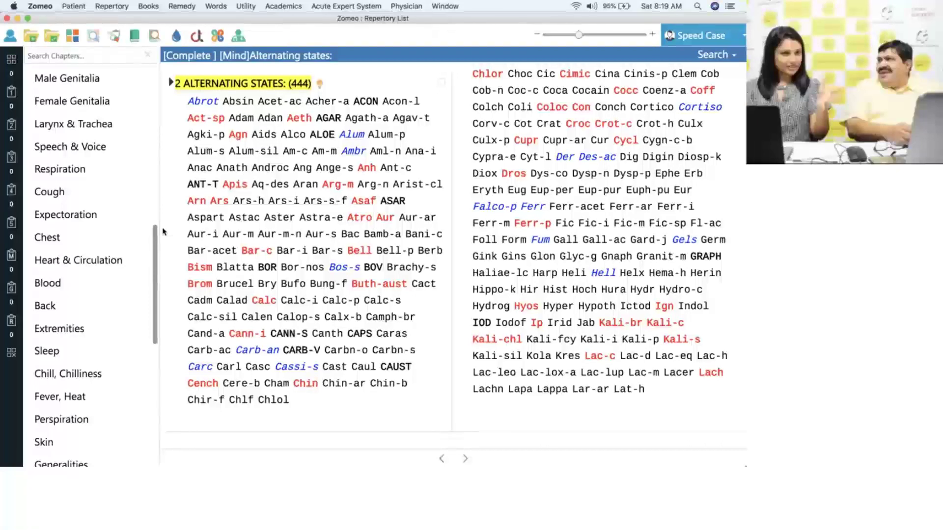
drag(154, 237, 154, 142)
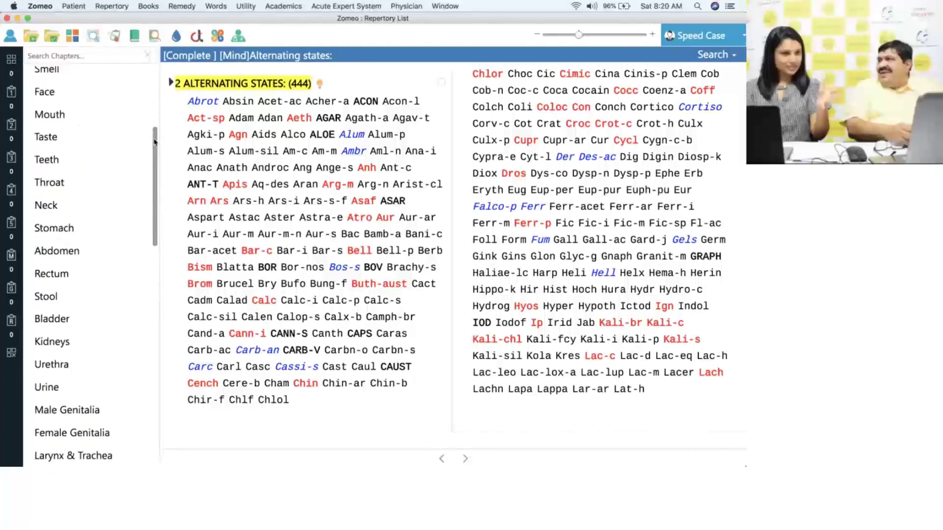
drag(155, 142, 164, 80)
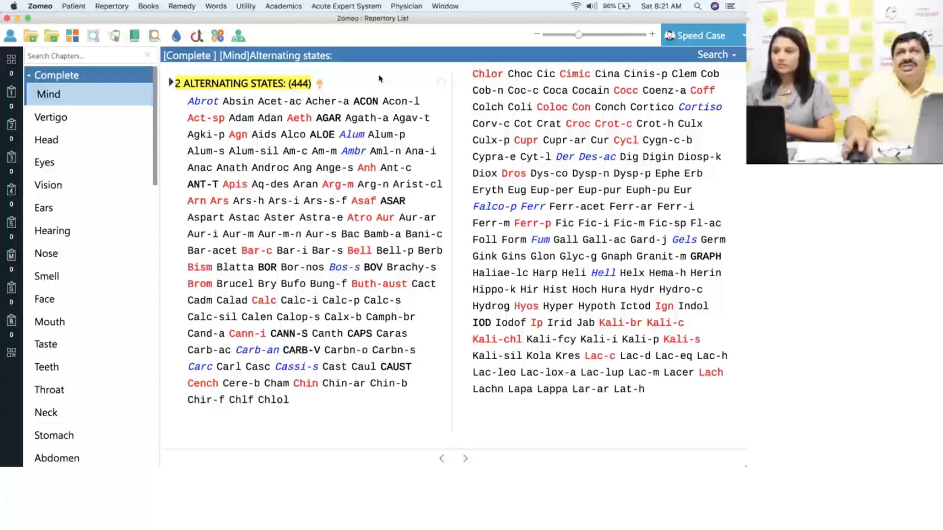
- Search symptoms for 'fear dark' and jump to the Fear: Dark, of rubric (115)
click(716, 56)
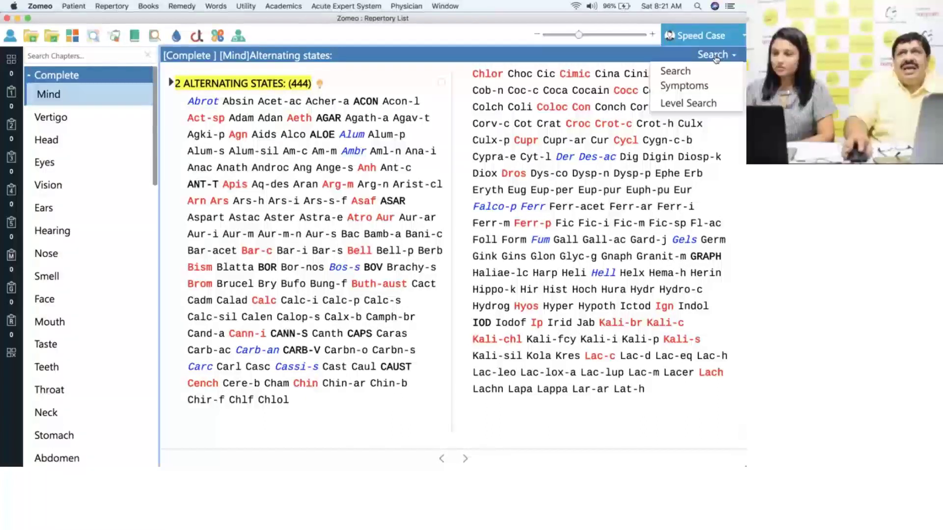
click(707, 87)
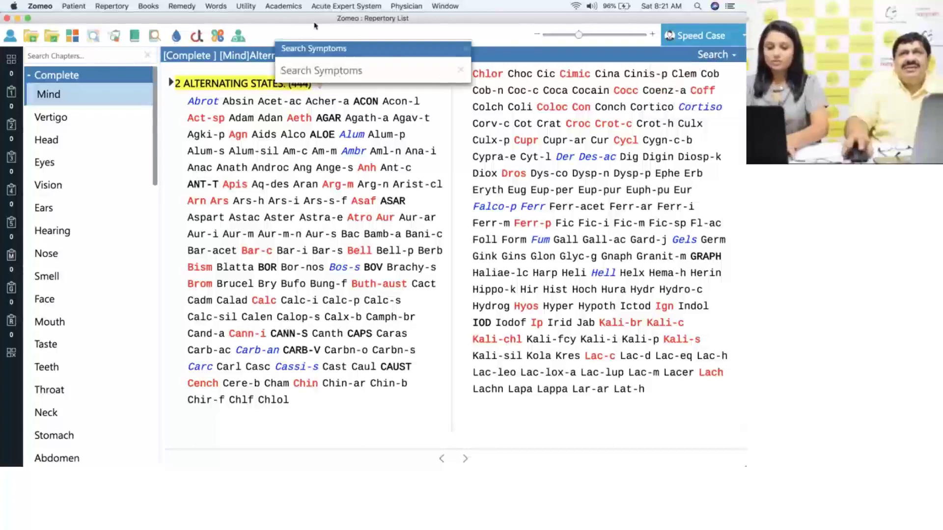
text(fear)
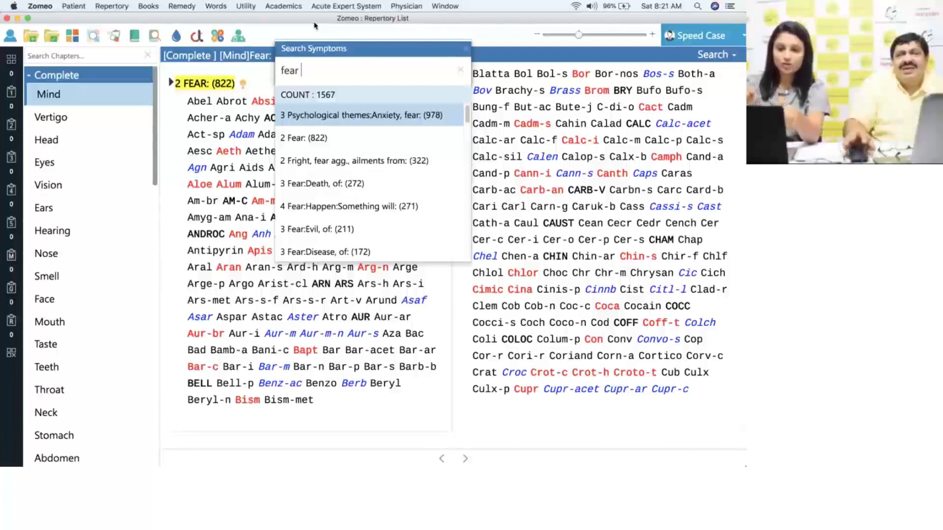
text( dar)
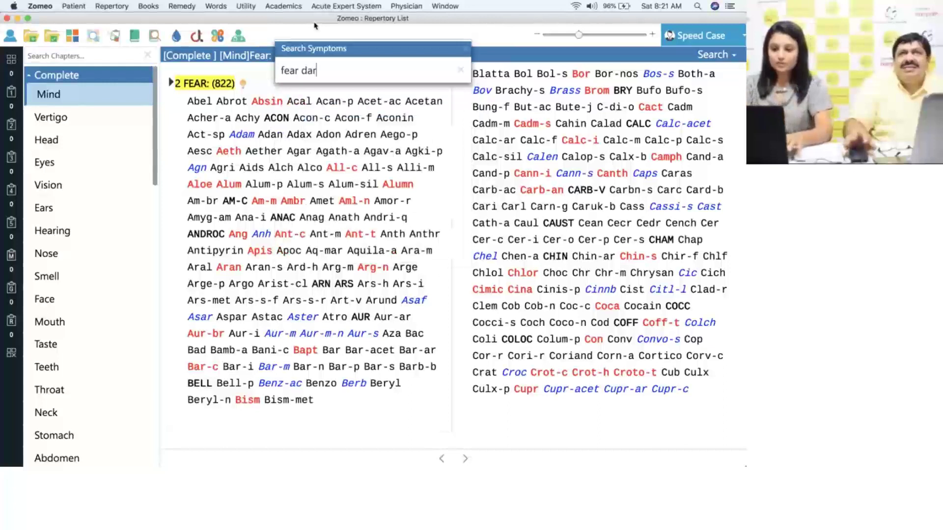
text(k)
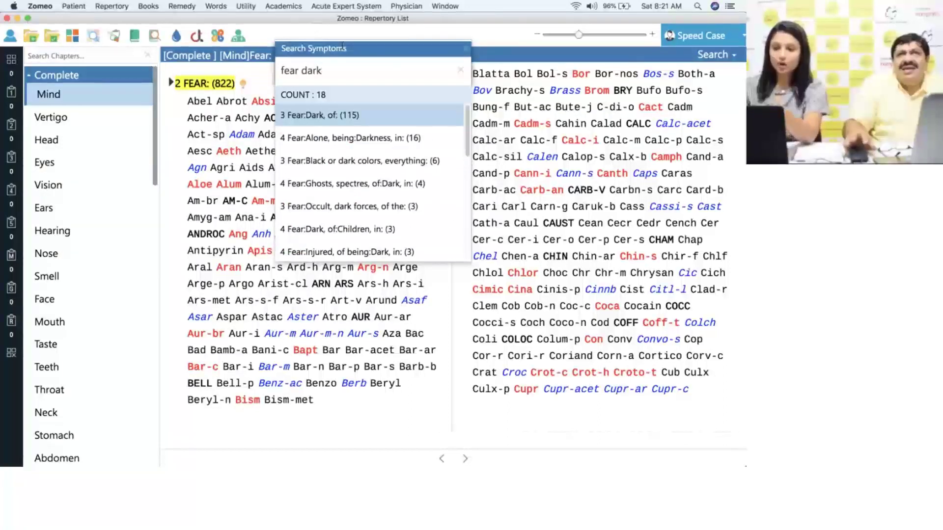
click(338, 117)
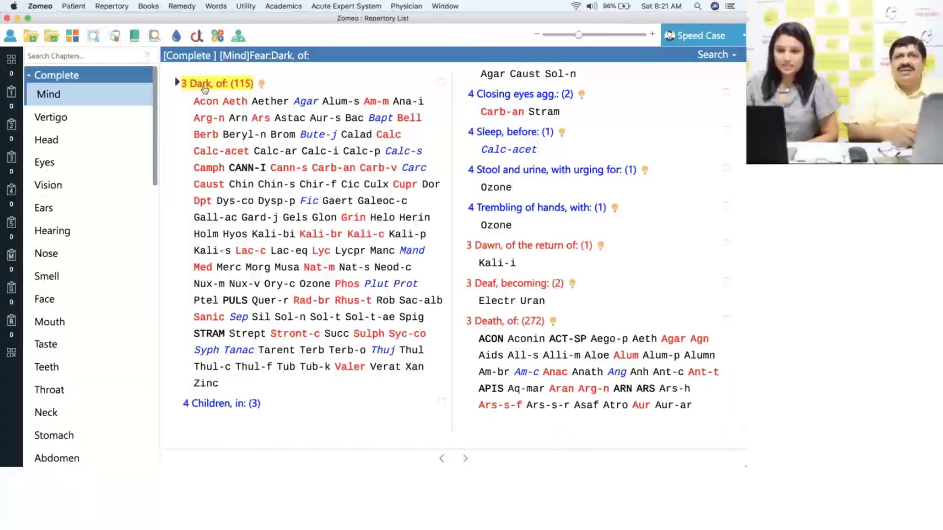
- Add the Fear: Dark, of rubric to the case and collapse Complete to list other repertories
click(442, 82)
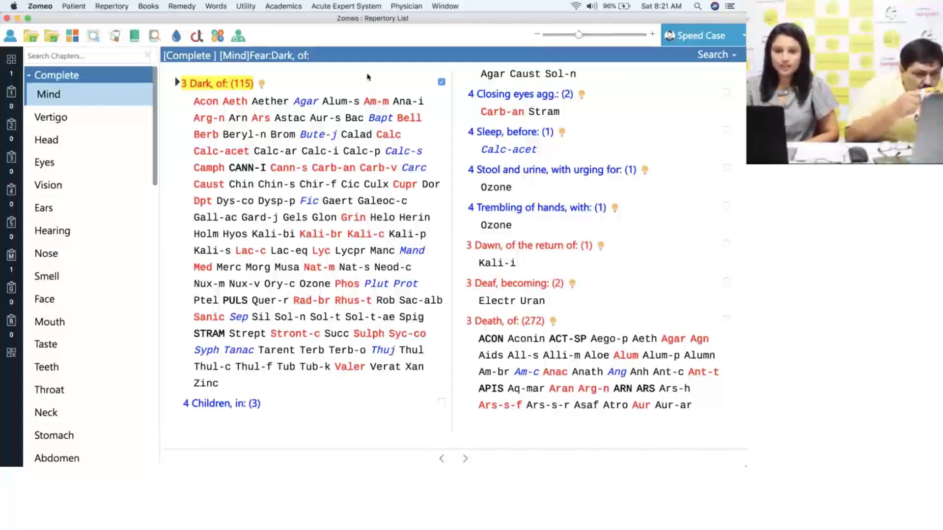
click(120, 75)
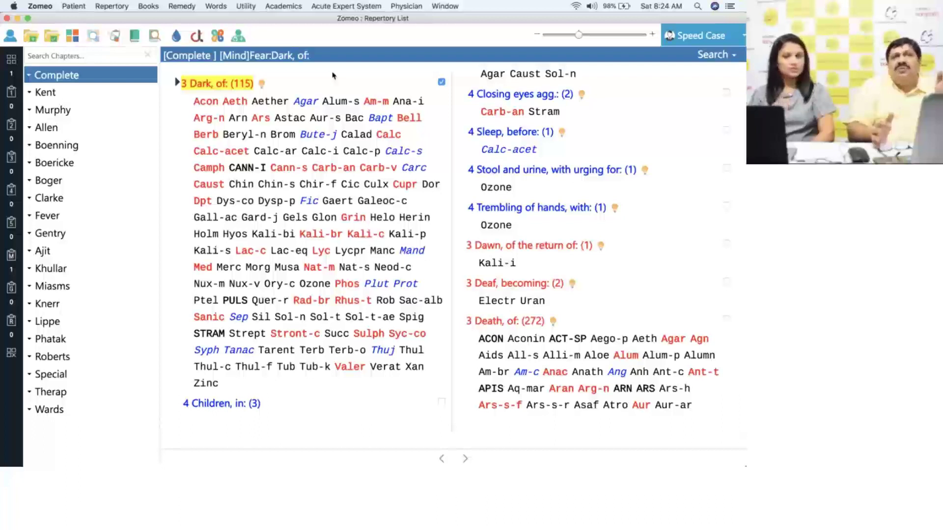
- Open Boericke's Urinary System chapter and page ahead twice to the chronic cystitis rubrics
click(120, 165)
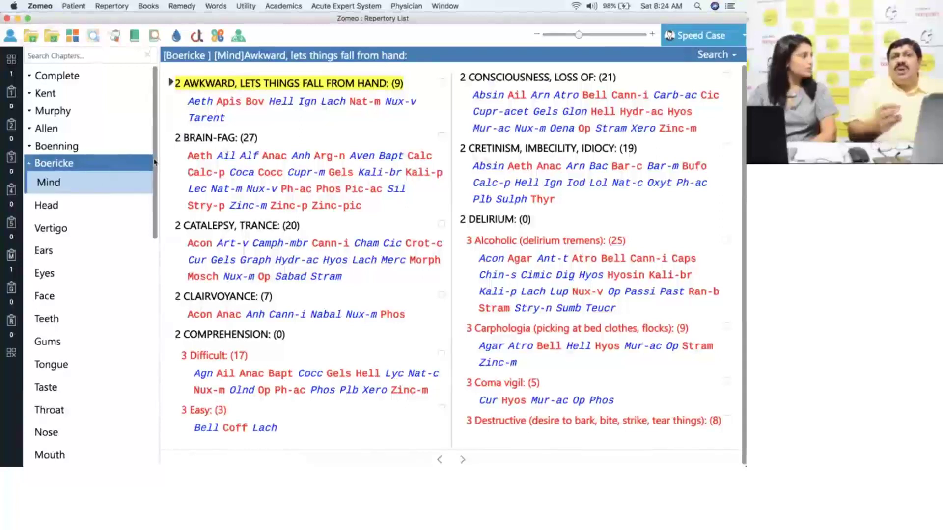
drag(156, 162, 160, 267)
click(105, 277)
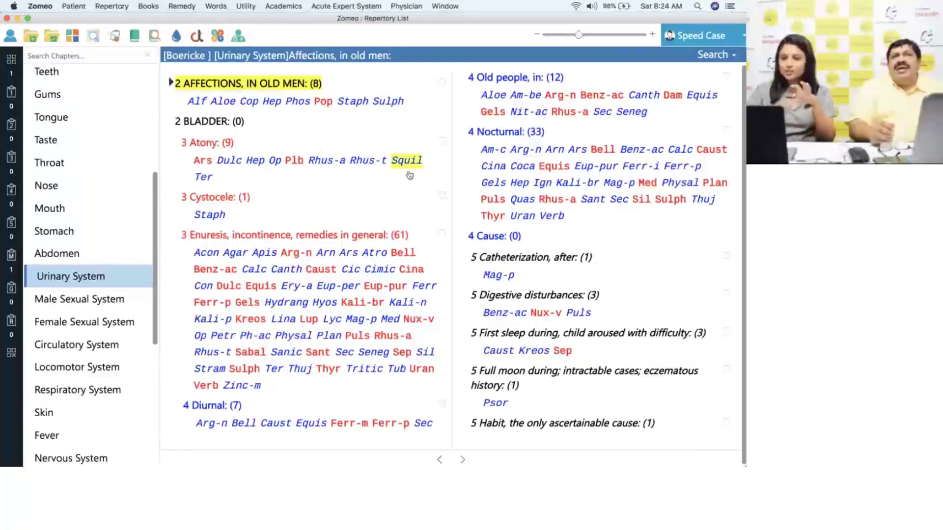
click(464, 460)
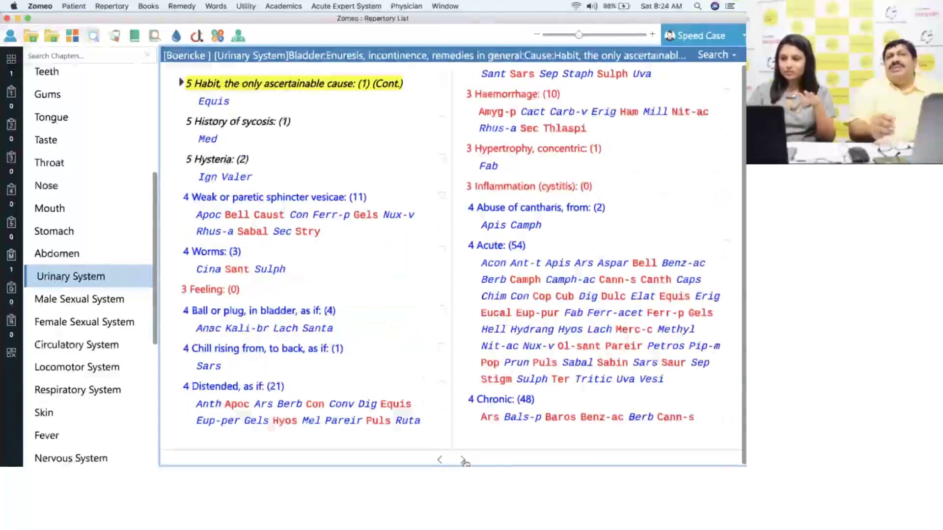
click(464, 459)
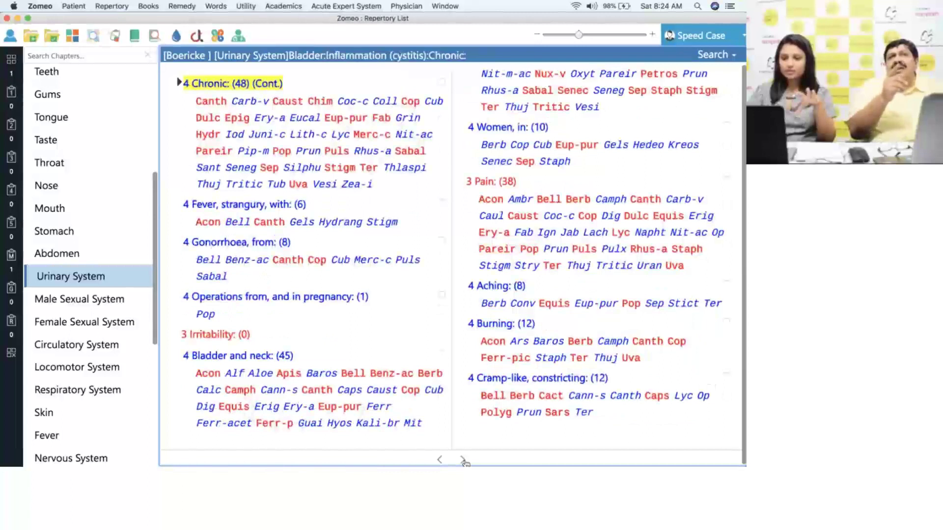
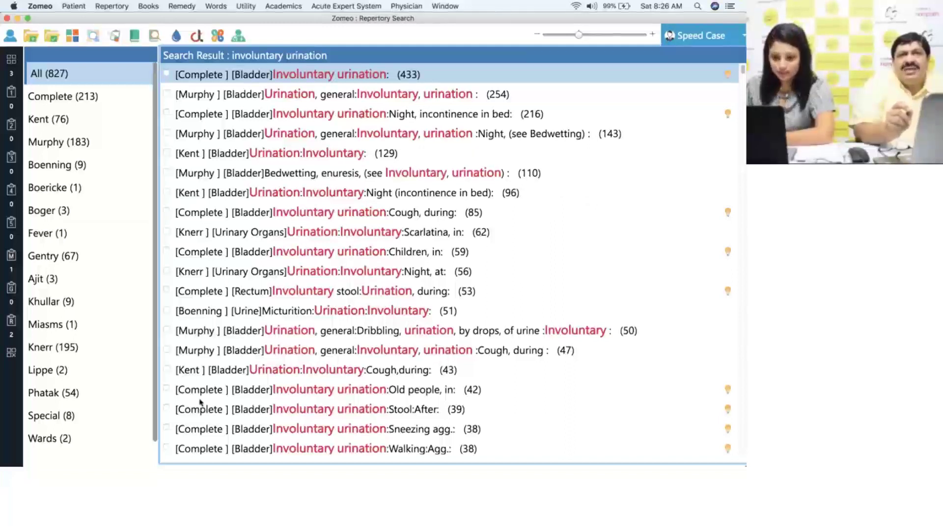
- Tick the Involuntary urination Stool:After rubric, then open Repertory > Repertory List
click(166, 409)
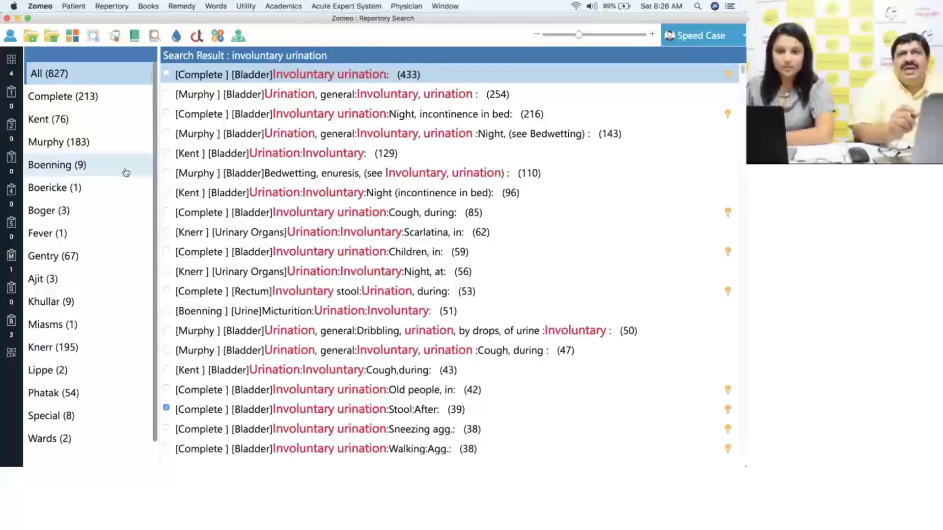
click(112, 7)
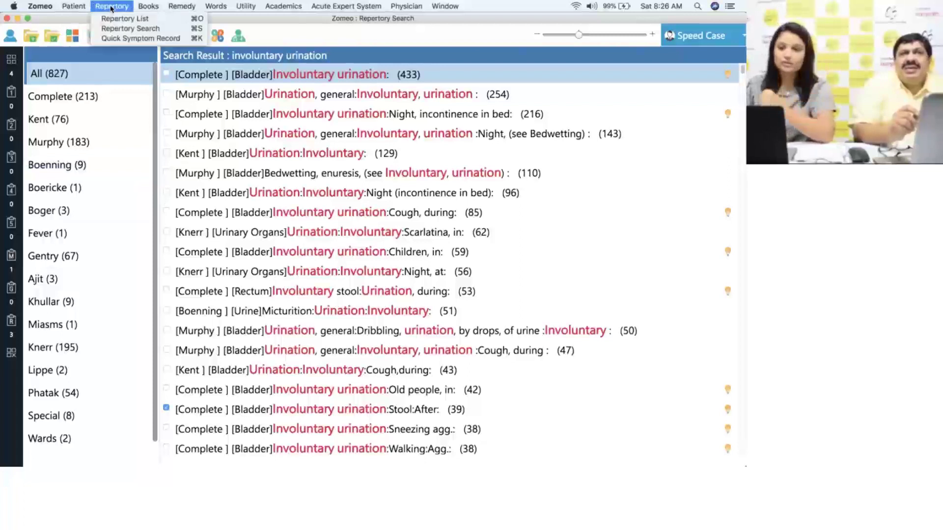
click(116, 19)
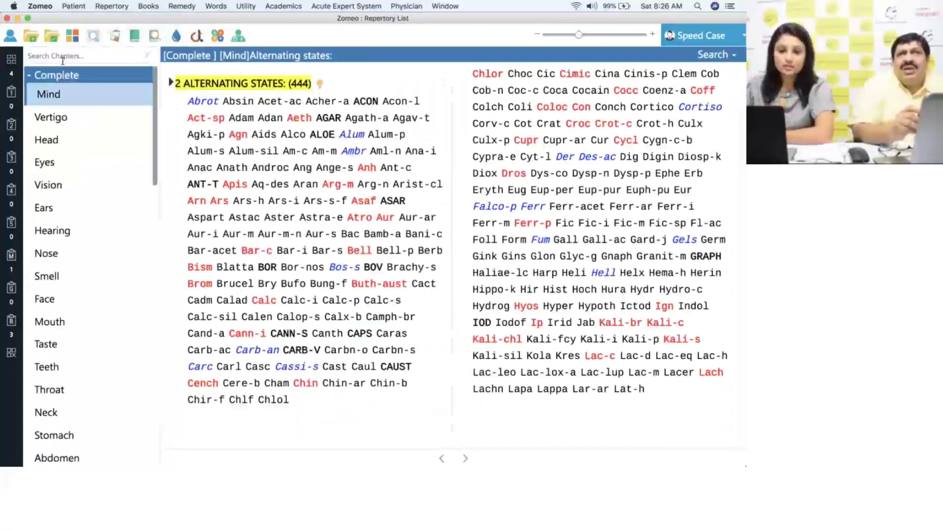
- Navigate the repertory tree from Complete to Boericke's Mind chapter rubrics
click(31, 76)
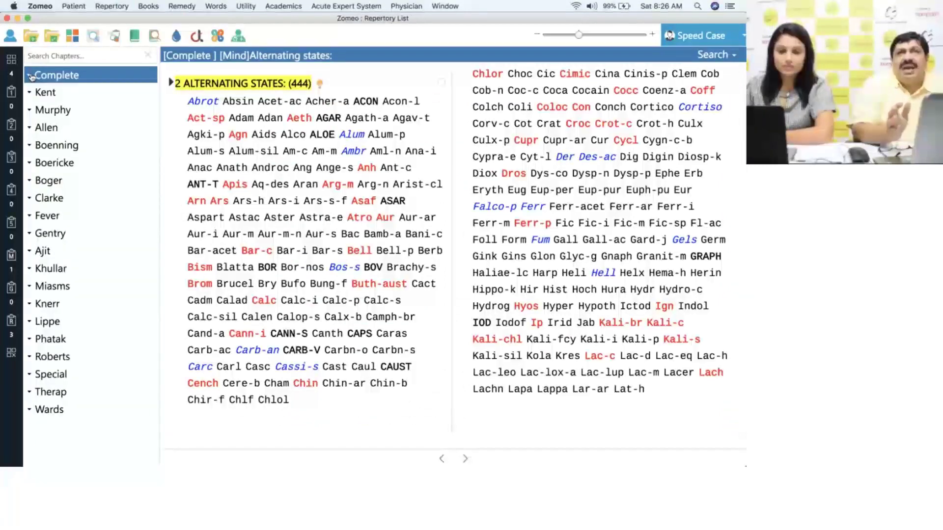
click(84, 163)
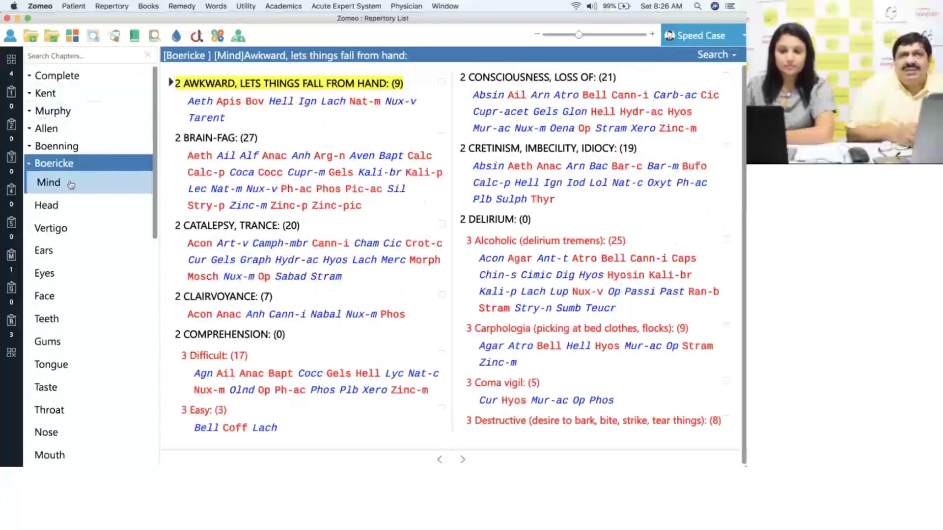
click(70, 76)
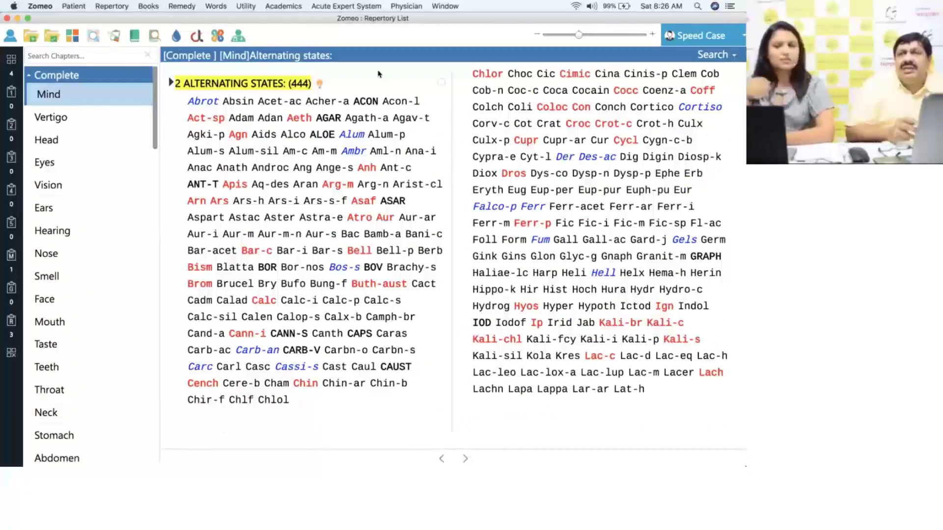
click(93, 78)
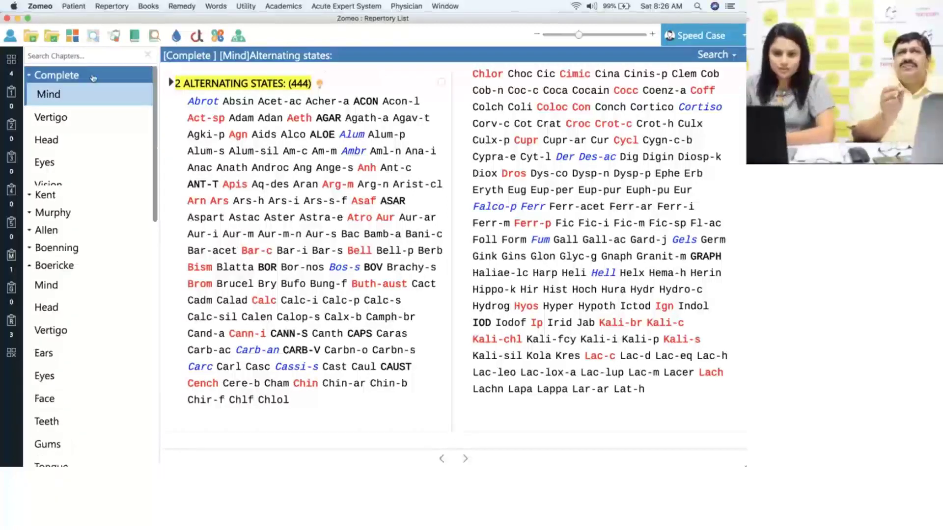
click(82, 185)
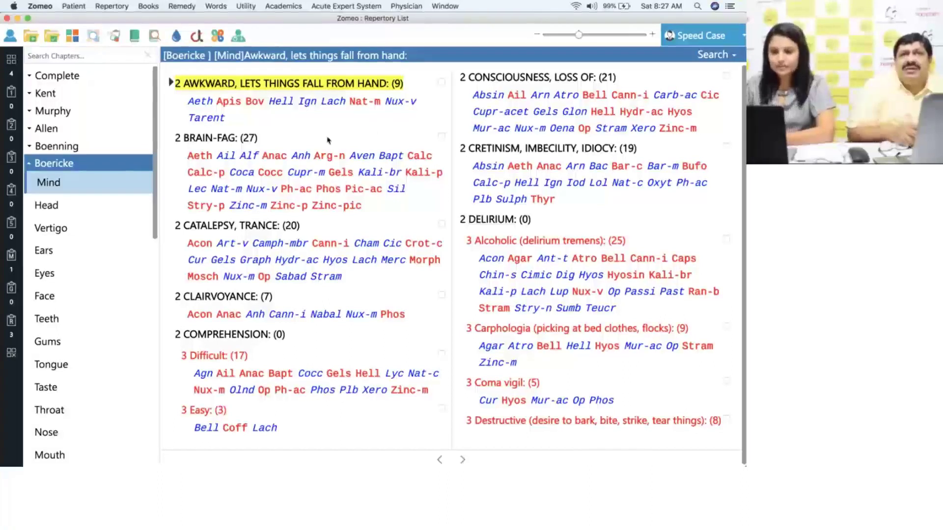
- Add Boericke's Brain-fag and Clairvoyance rubrics, then repertorise the six symptoms
click(441, 137)
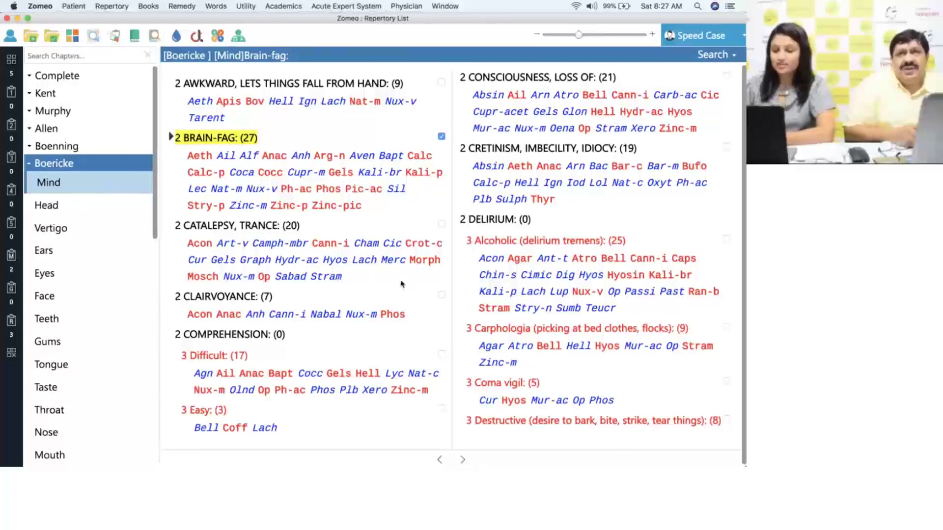
click(441, 295)
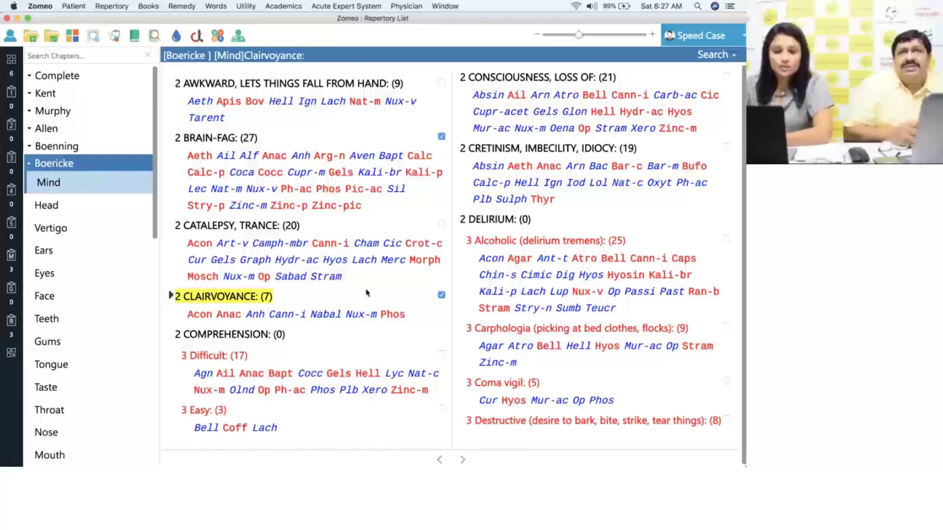
click(11, 61)
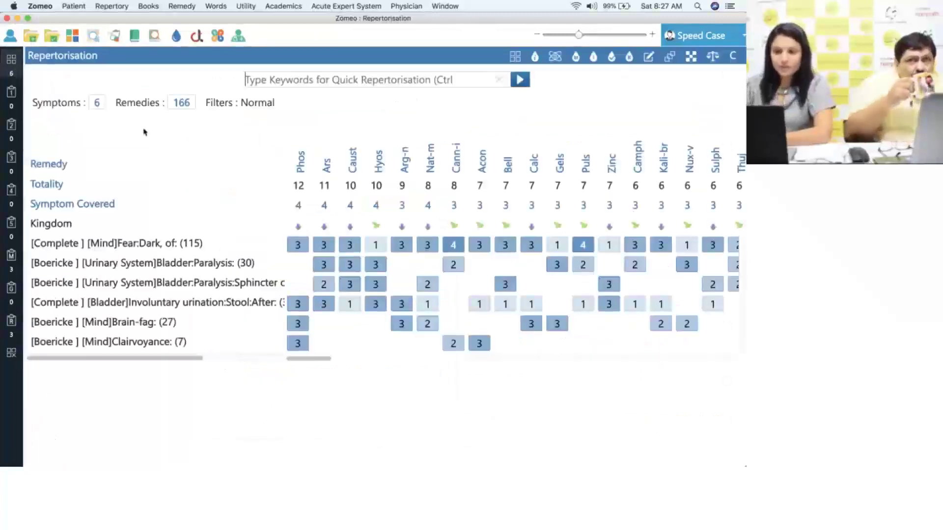
- Sort by Symptom Covered and cross-filter on Brain-fag and Clairvoyance, leaving Phos, Anac and Anh
click(101, 202)
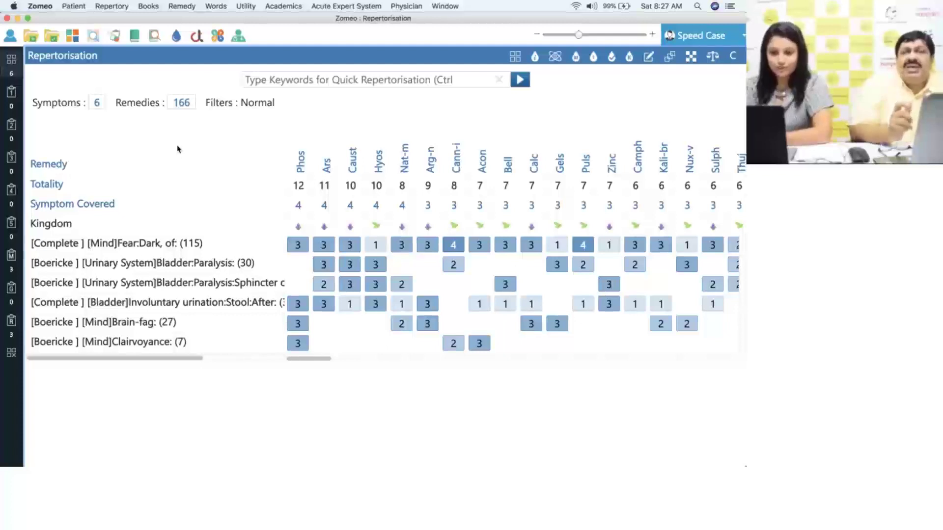
click(692, 58)
click(247, 157)
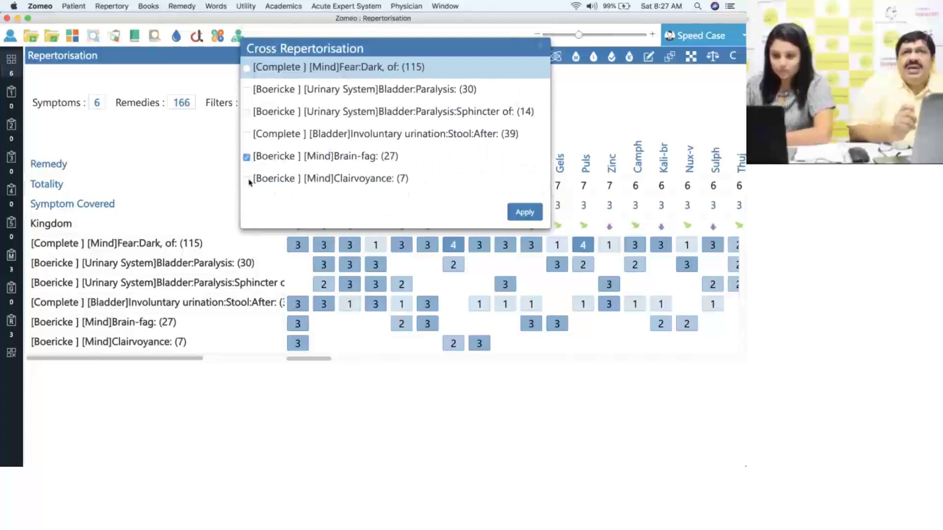
click(247, 179)
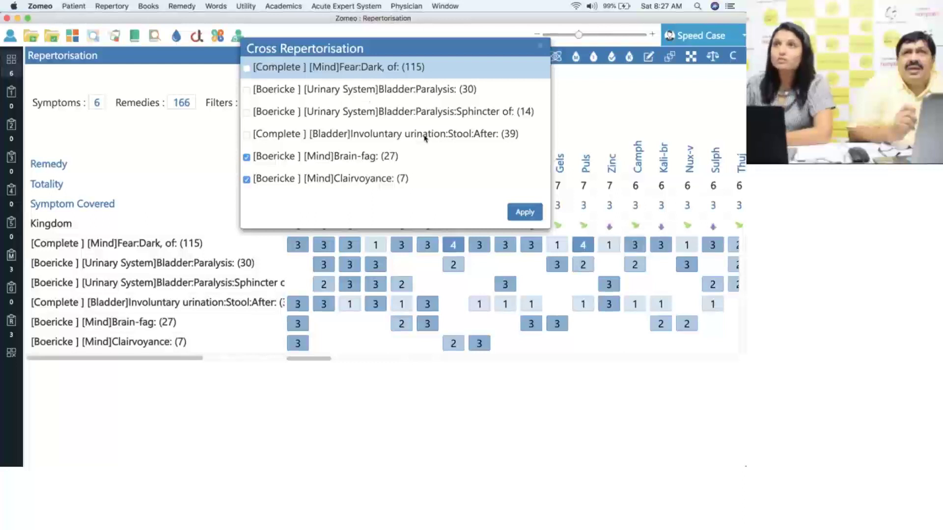
click(246, 135)
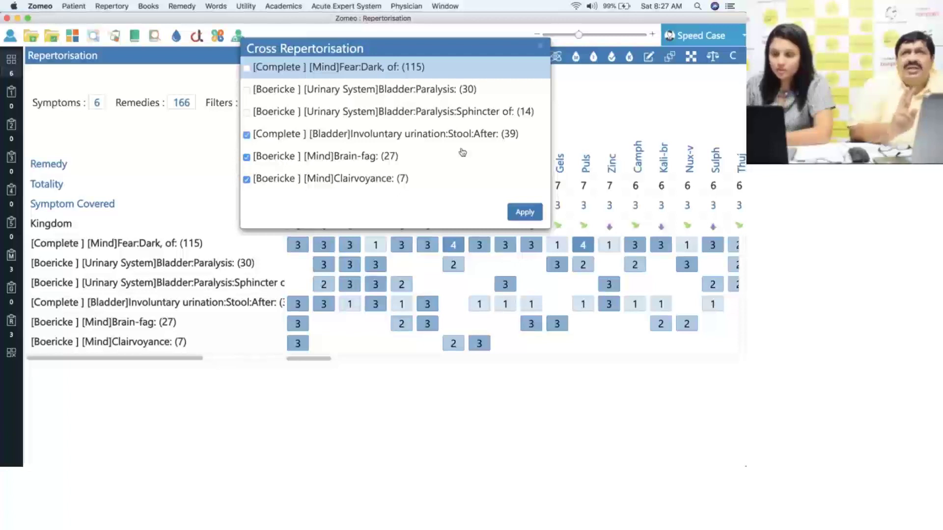
click(247, 134)
click(523, 212)
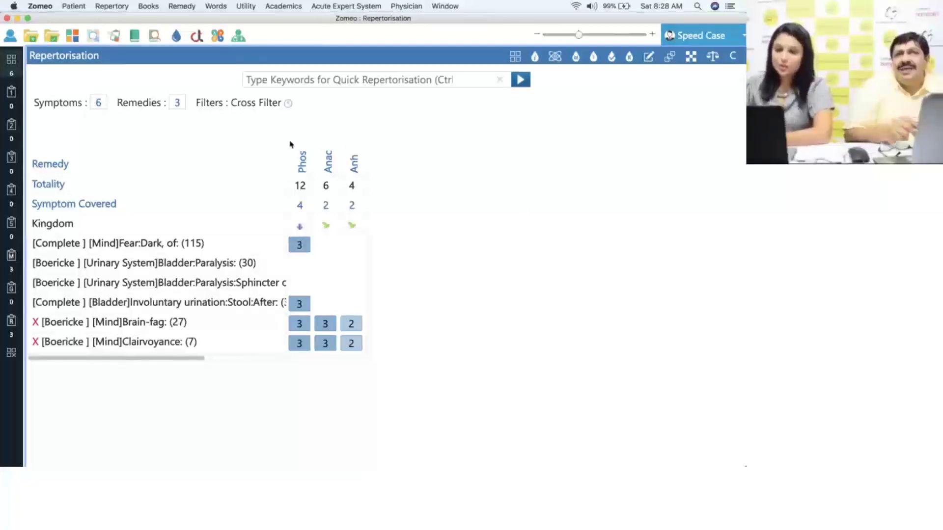
- Add Phos and Anac to Remedy Compare and open their side-by-side comparison
right_click(302, 166)
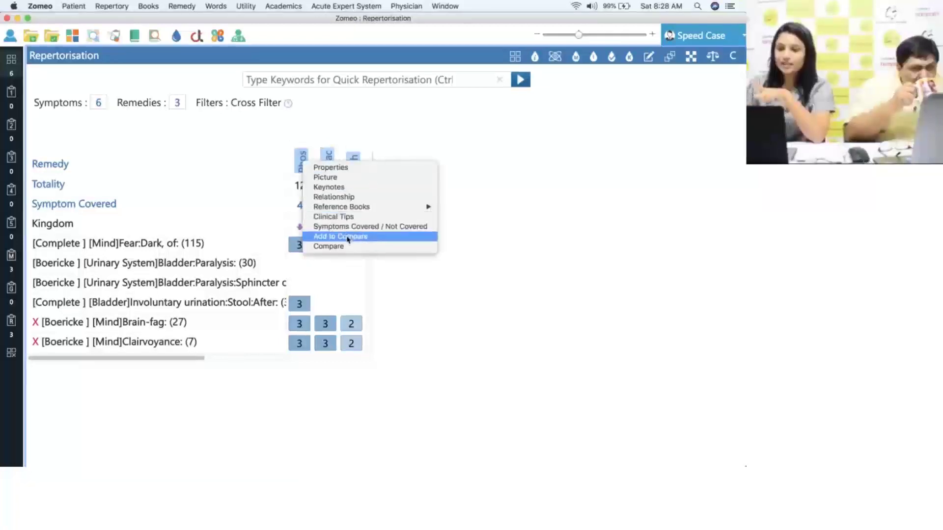
click(377, 237)
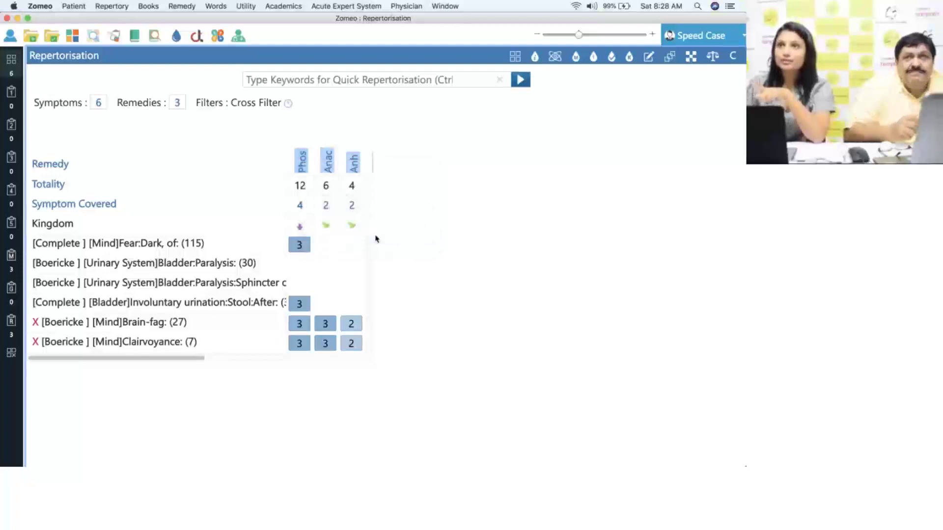
right_click(328, 167)
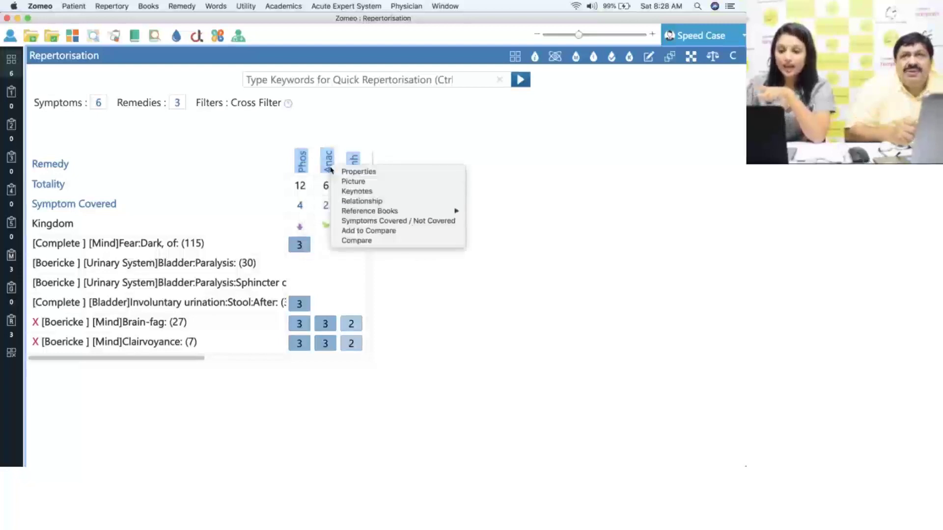
click(376, 232)
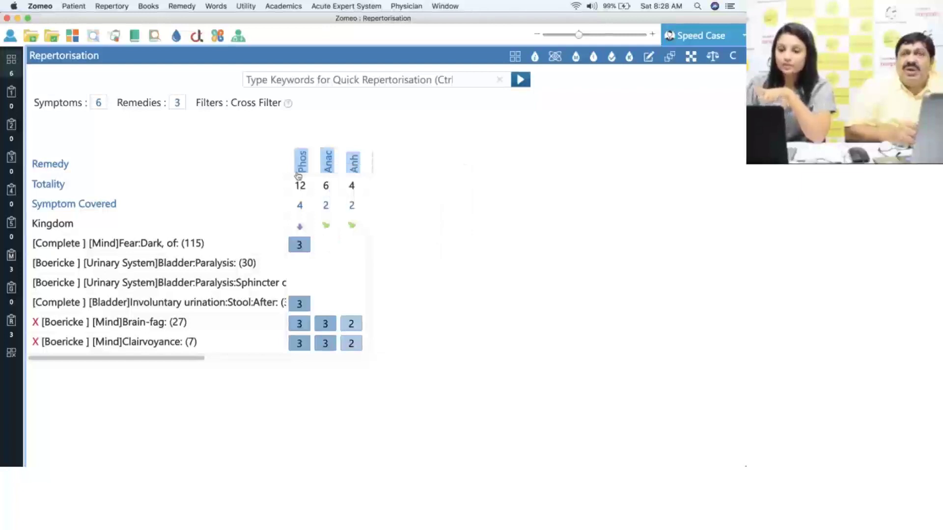
right_click(327, 162)
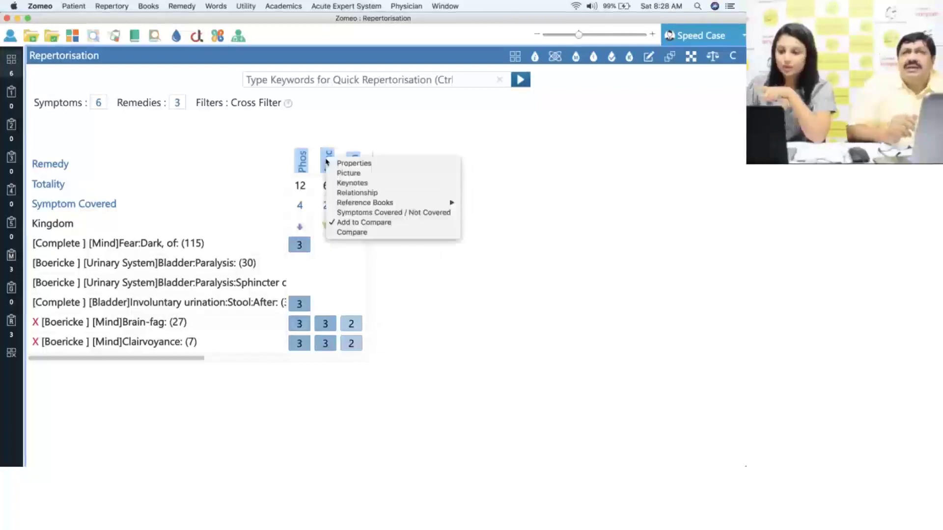
click(351, 233)
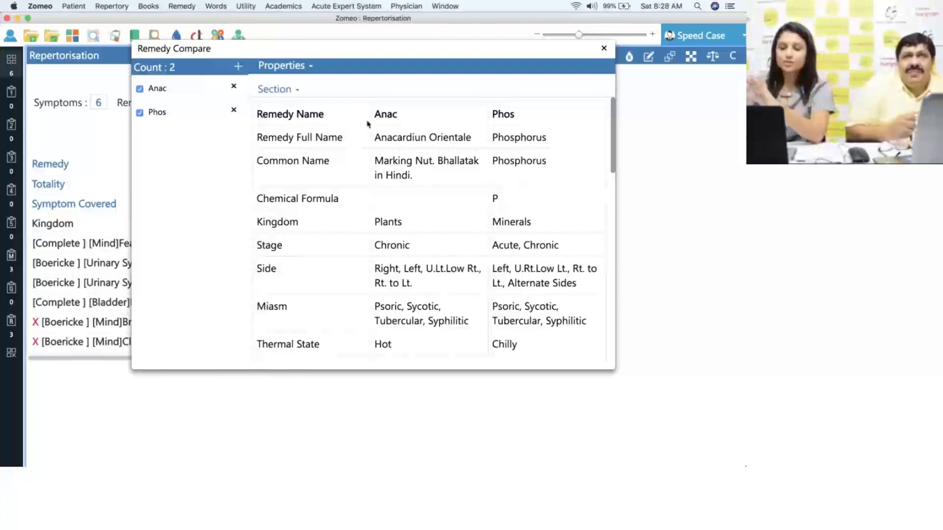
- Switch the comparison to keynotes, review CONFIRMATORY SYMPTOMS, then close Remedy Compare
click(311, 70)
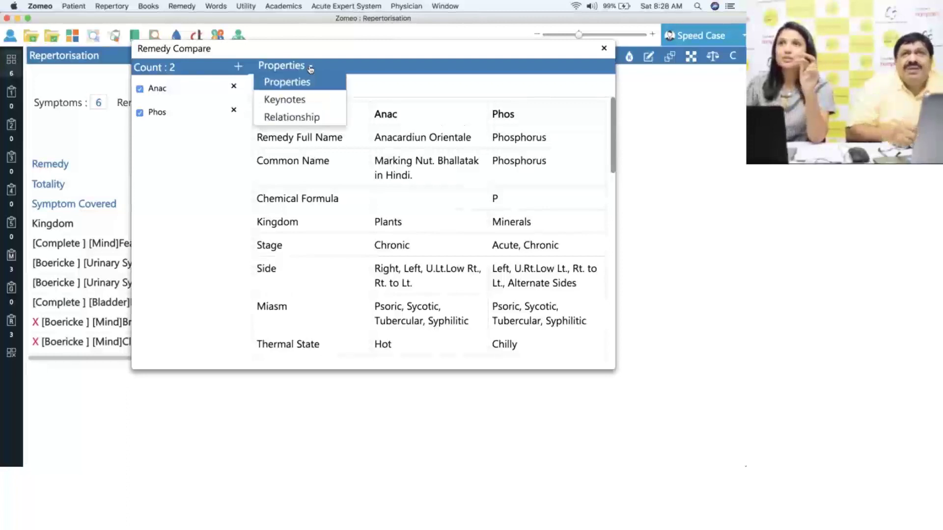
click(292, 101)
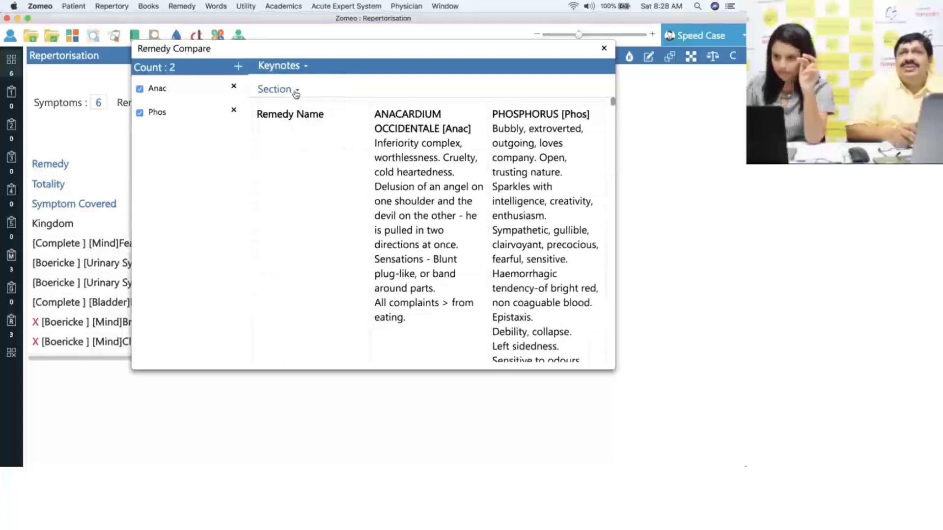
click(295, 93)
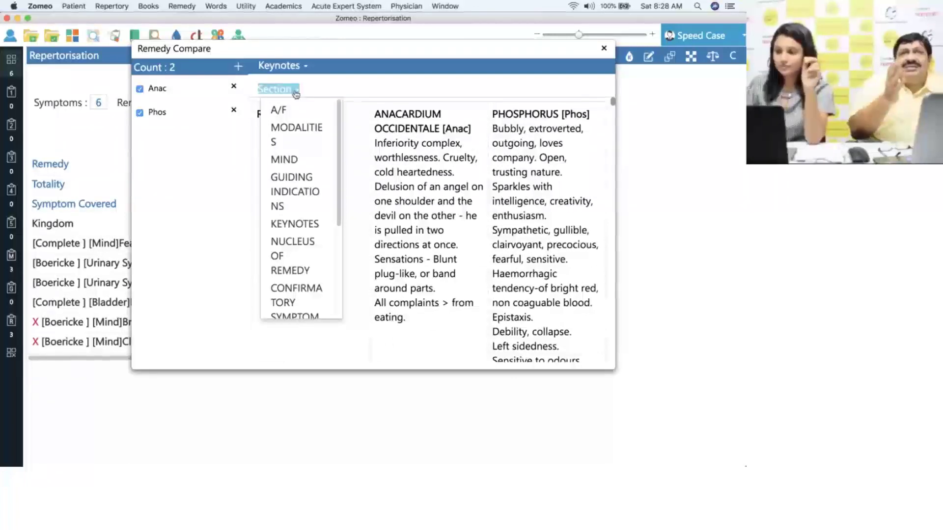
click(296, 93)
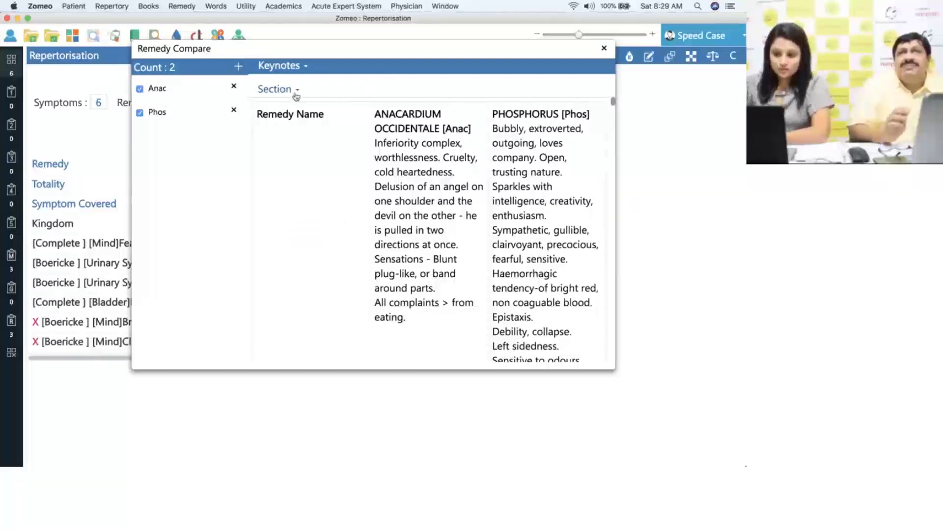
click(296, 93)
scroll(312, 194, down, 5)
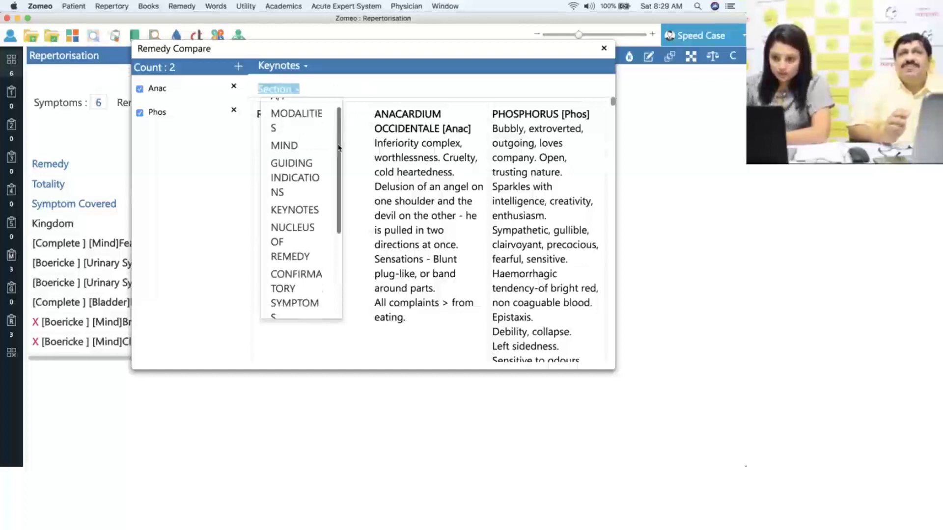
click(312, 194)
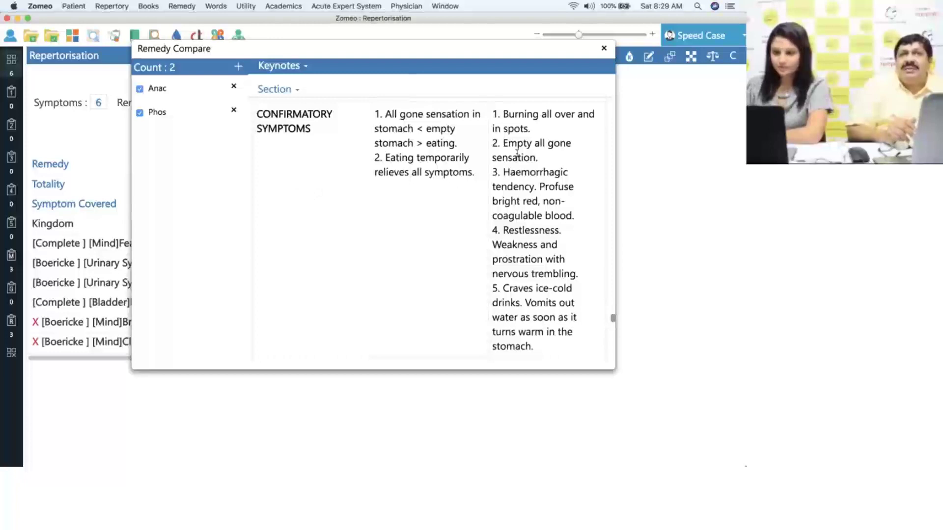
click(604, 48)
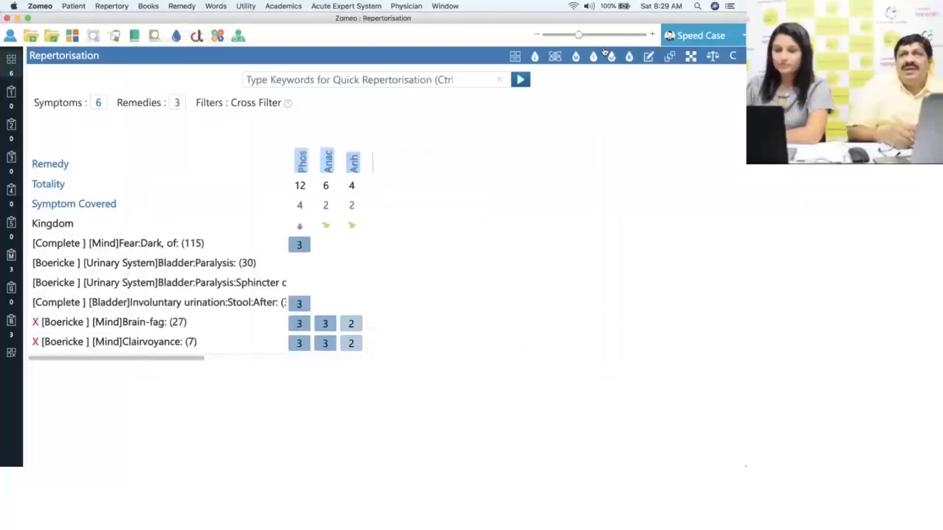
- Open Phos in Materia Medica By Boericke W. through its Reference Books menu
right_click(302, 167)
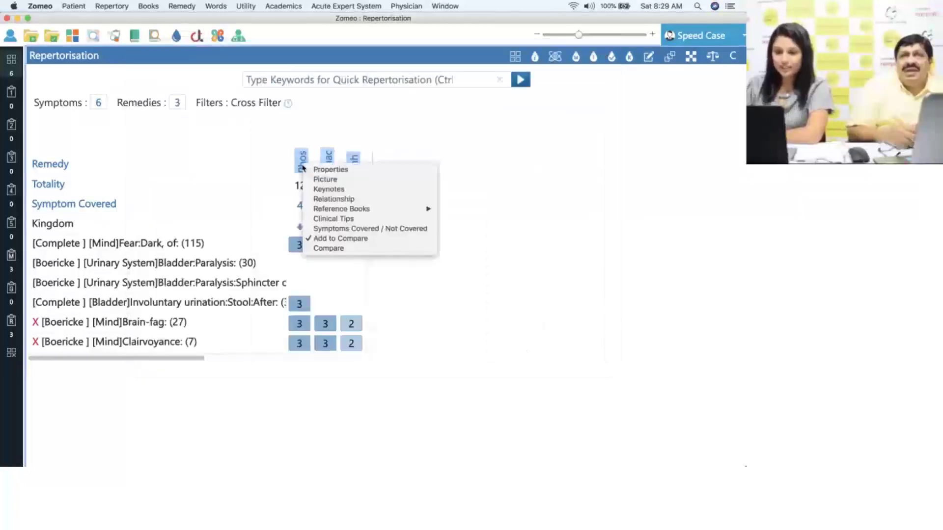
mouse_move(370, 211)
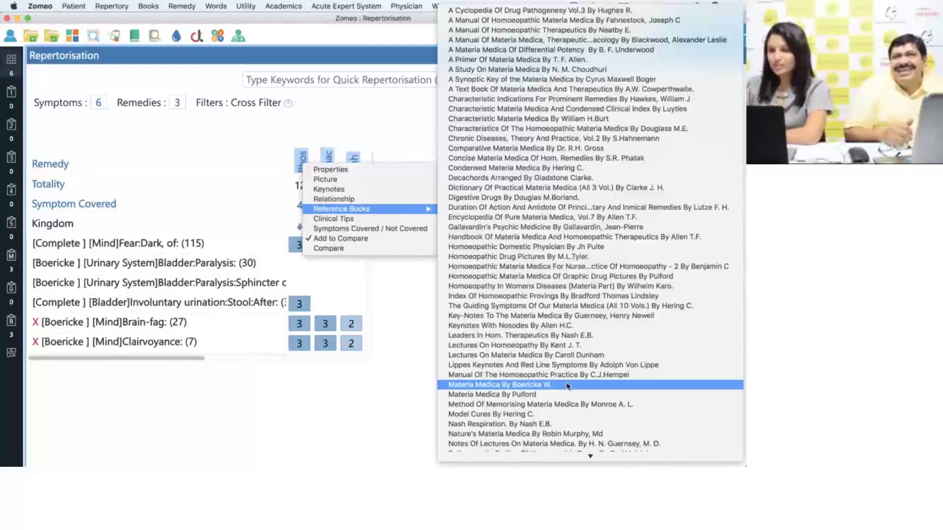
click(568, 386)
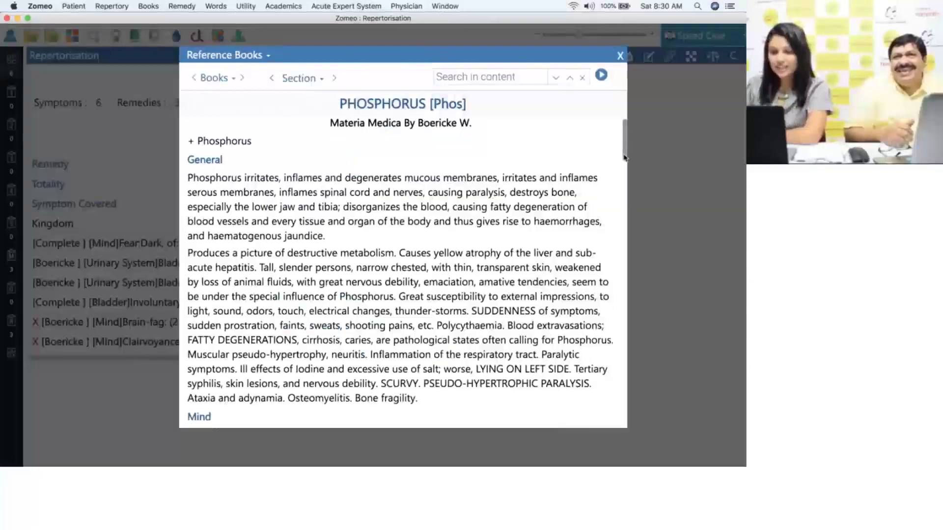
- Scroll Boericke's Phosphorus text and jump to its Urine section
drag(624, 157, 616, 221)
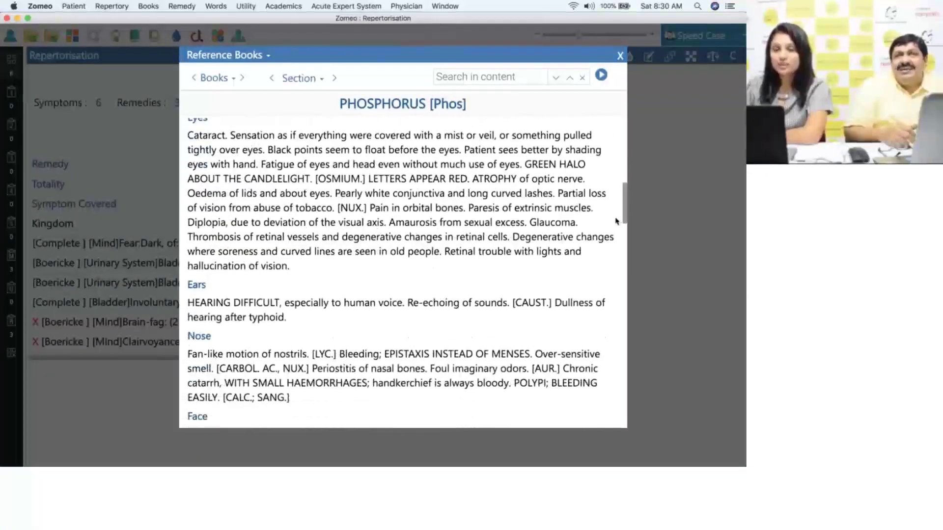
click(320, 80)
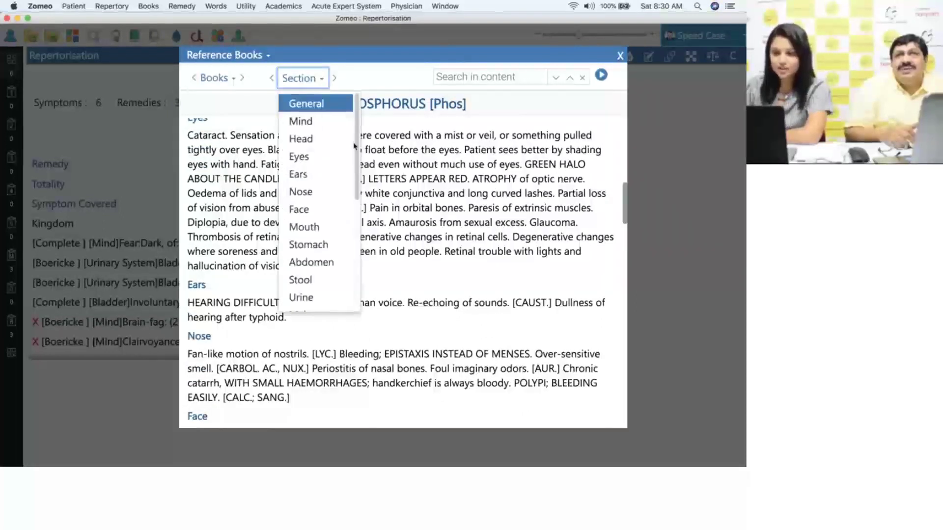
drag(355, 153, 350, 195)
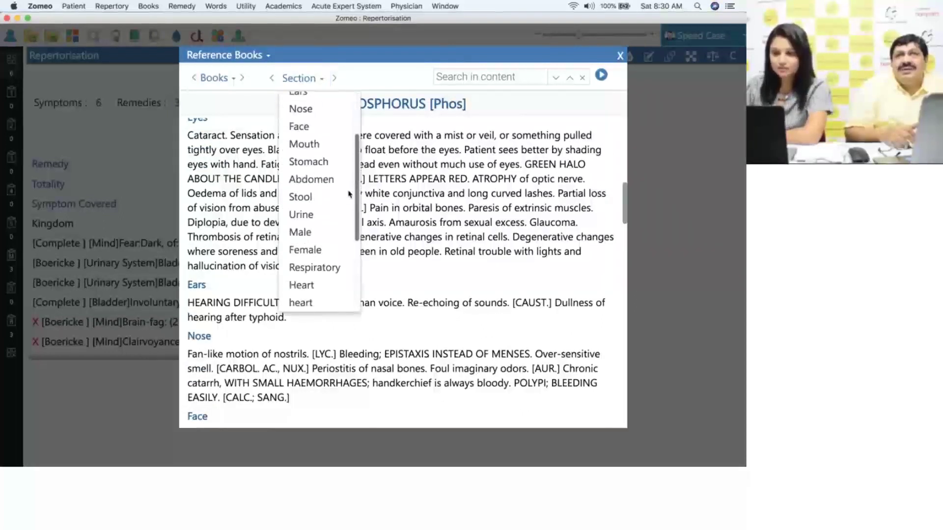
click(333, 215)
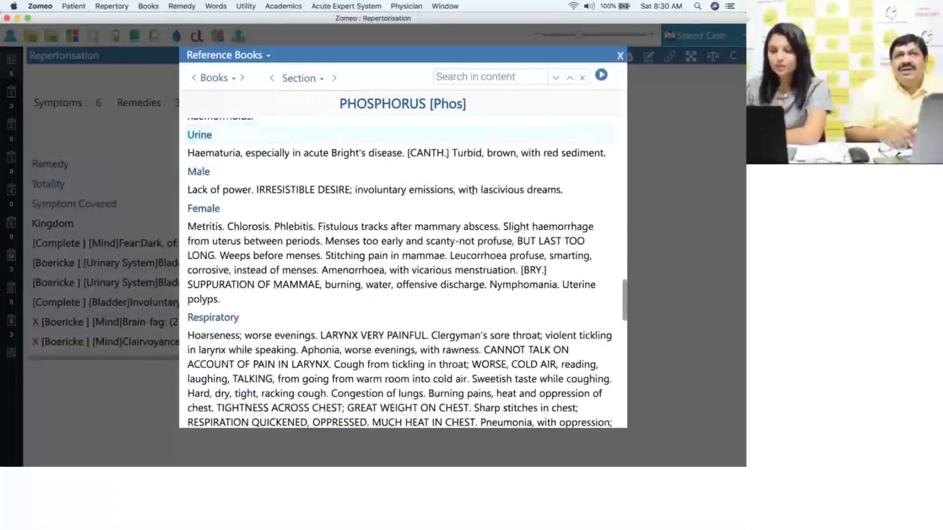
drag(624, 291, 622, 127)
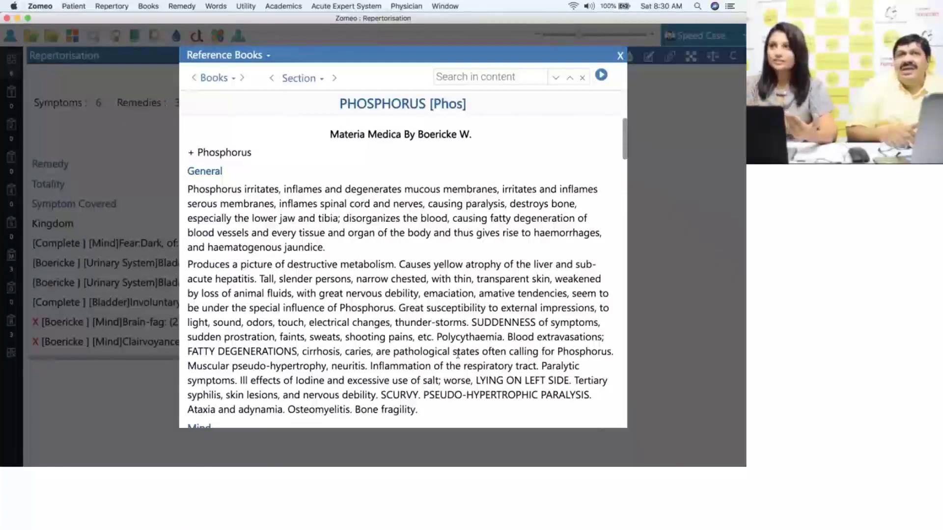
- Start, pause, resume and stop reading the Phosphorus text aloud
mouse_move(172, 460)
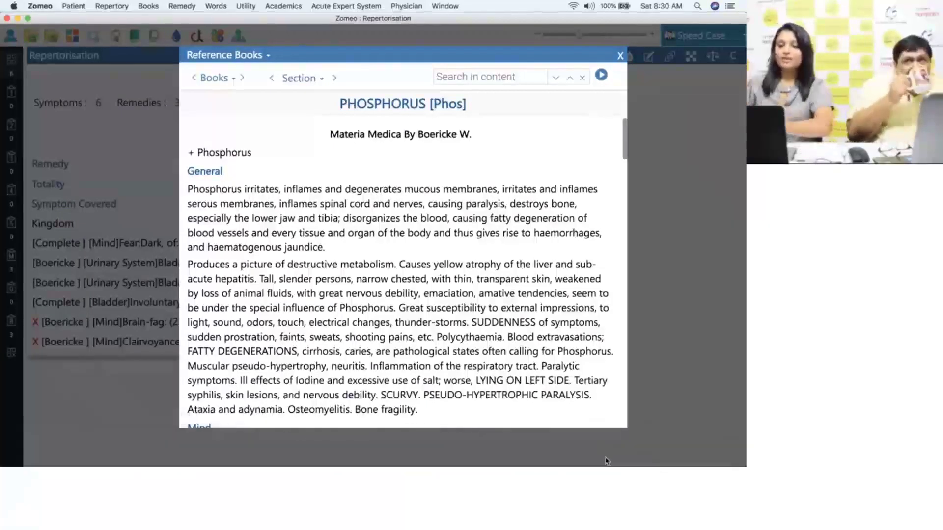
click(602, 76)
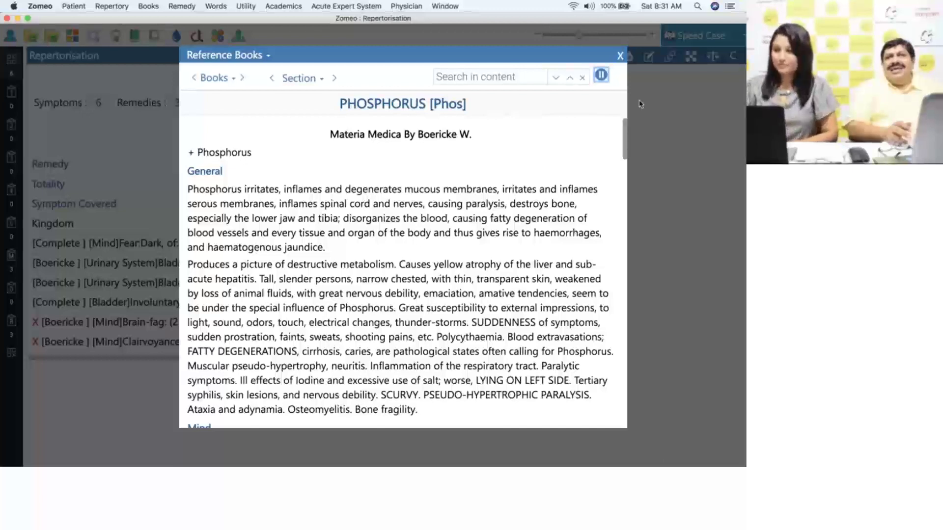
click(601, 76)
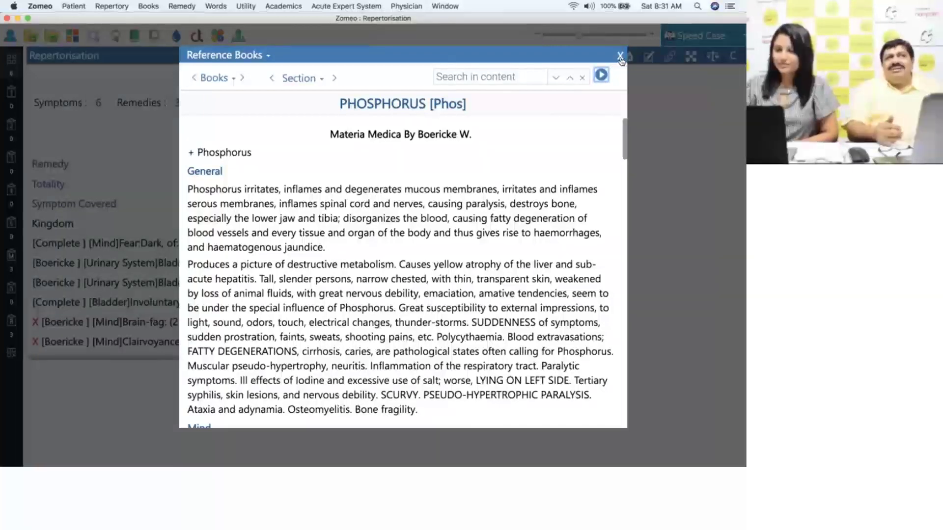
click(601, 76)
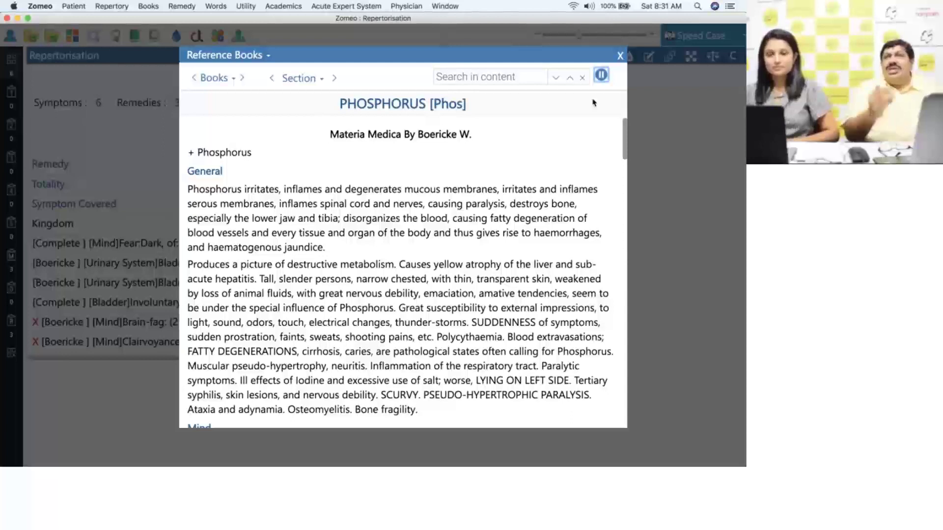
click(602, 77)
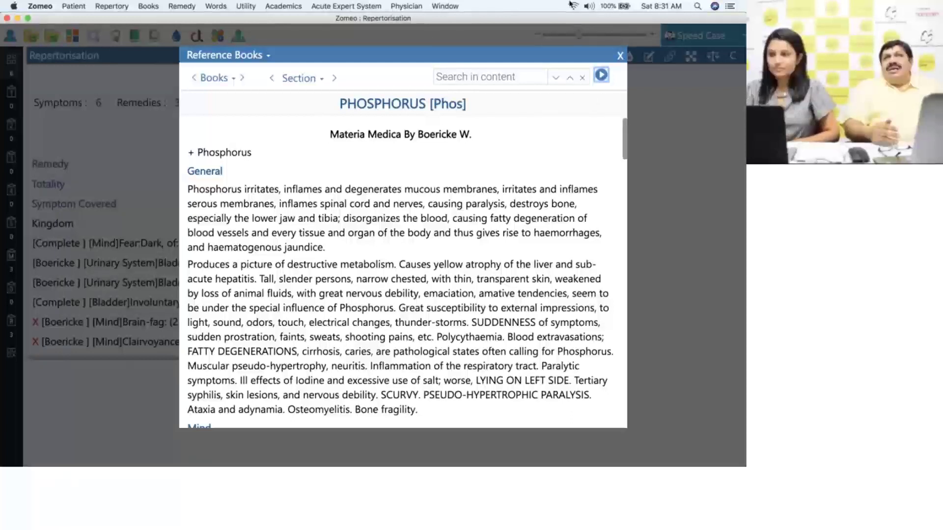
- Close Boericke's book and pick Victoria (en-US) under Physician > Text To Speech > Voices
click(620, 56)
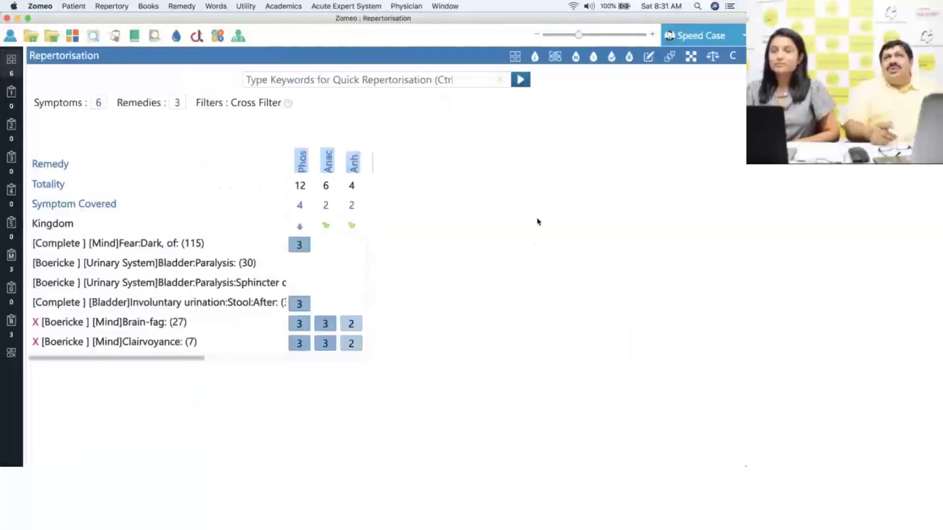
click(412, 6)
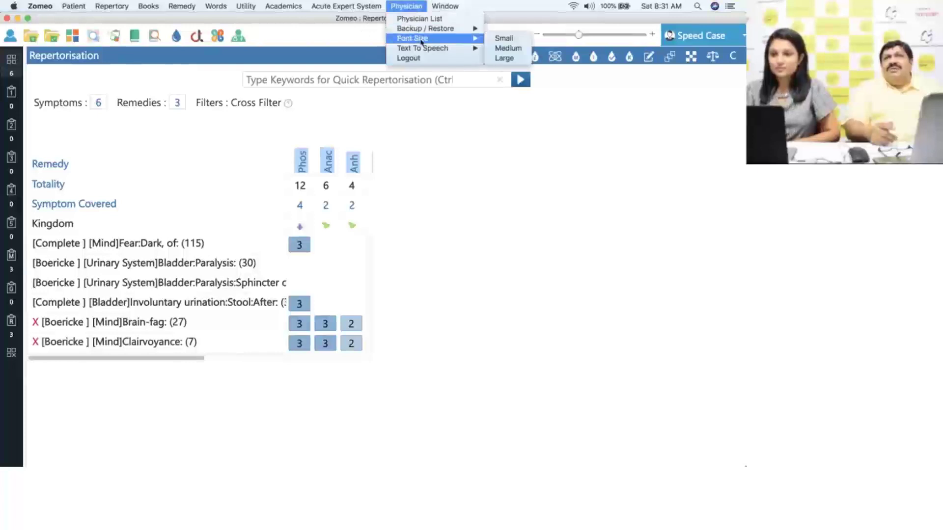
mouse_move(425, 49)
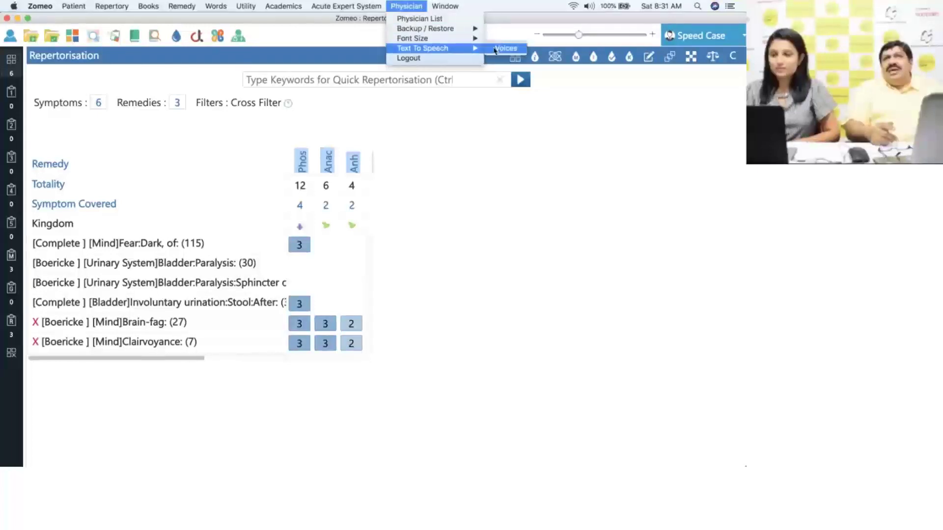
click(495, 49)
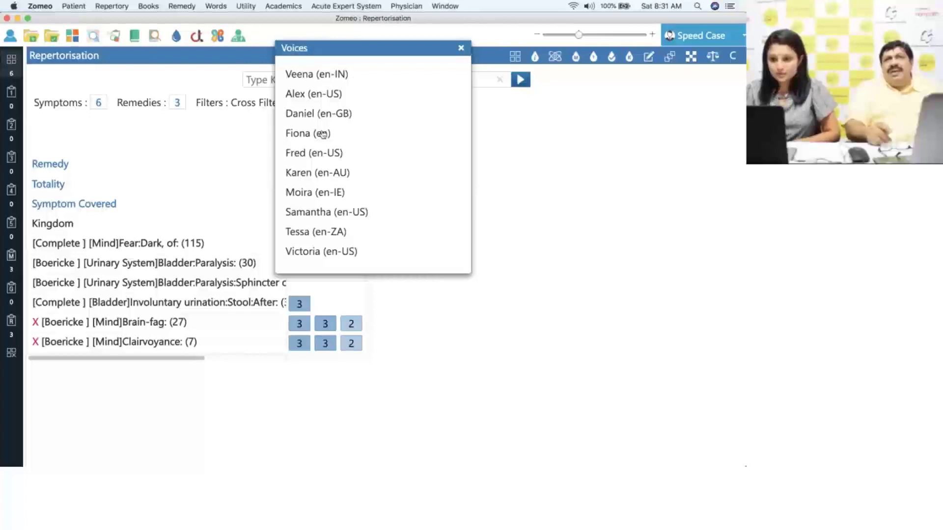
click(324, 254)
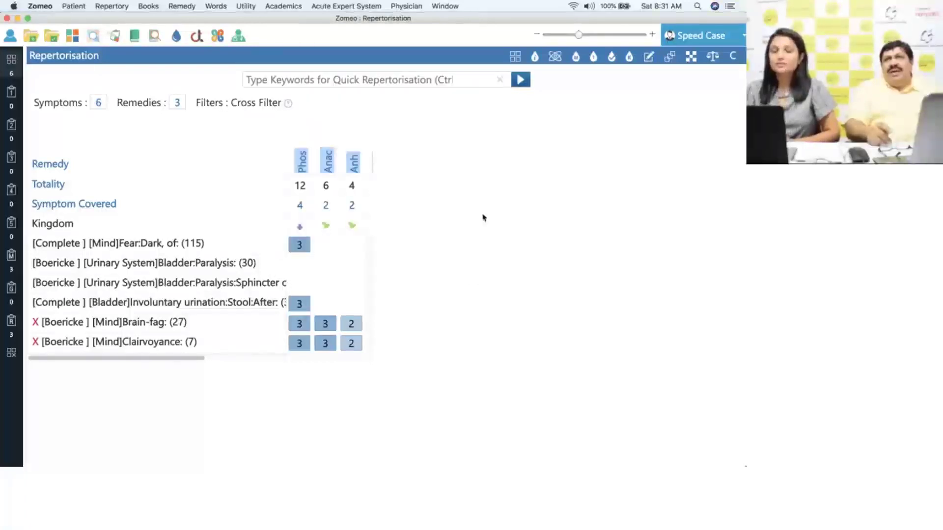
- Open Phos in Condensed Materia Medica By Hering C., play it aloud, then close it
right_click(304, 168)
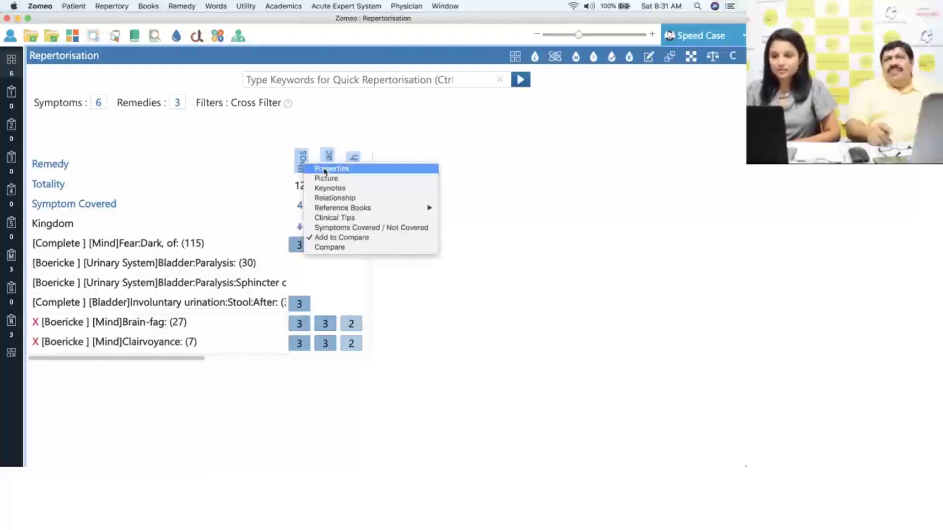
mouse_move(363, 209)
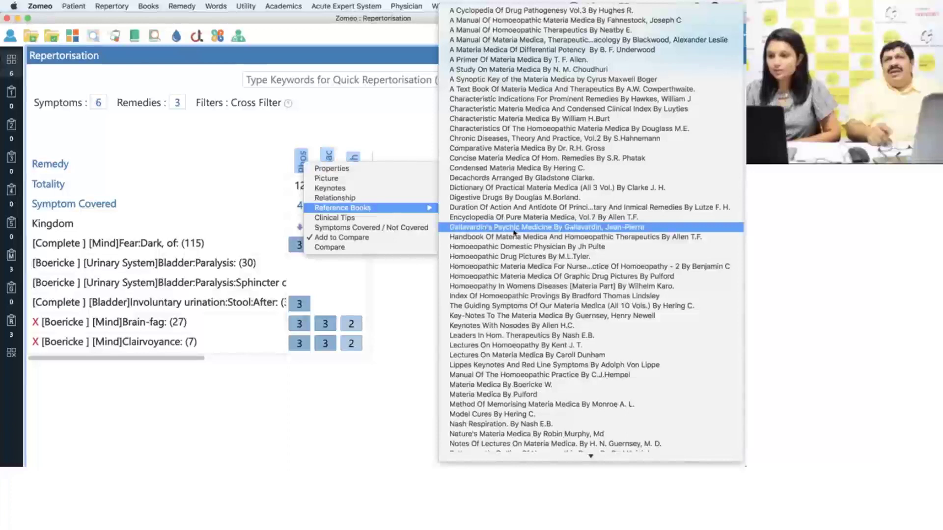
click(524, 170)
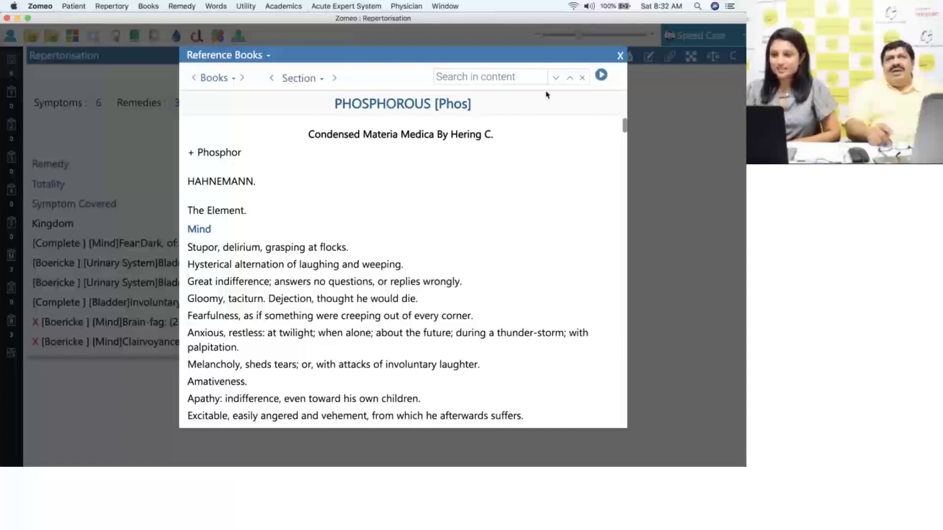
click(601, 75)
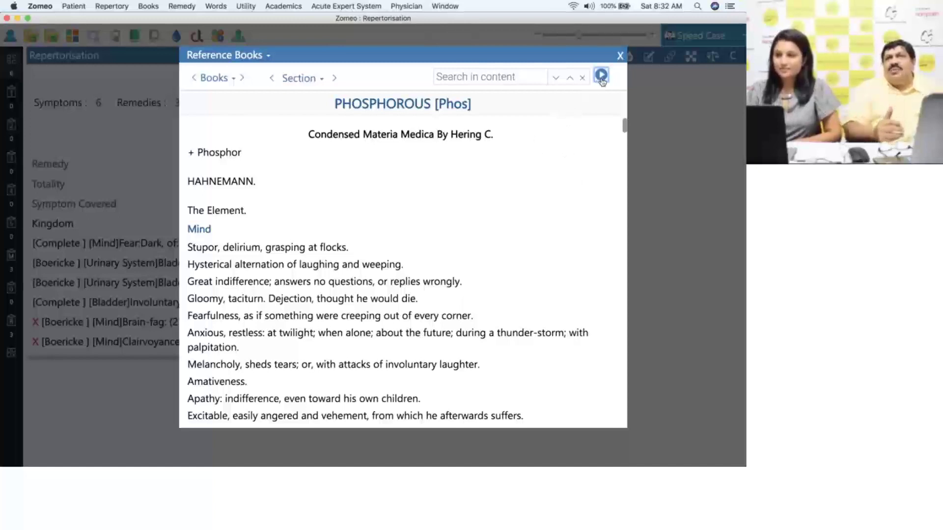
click(620, 55)
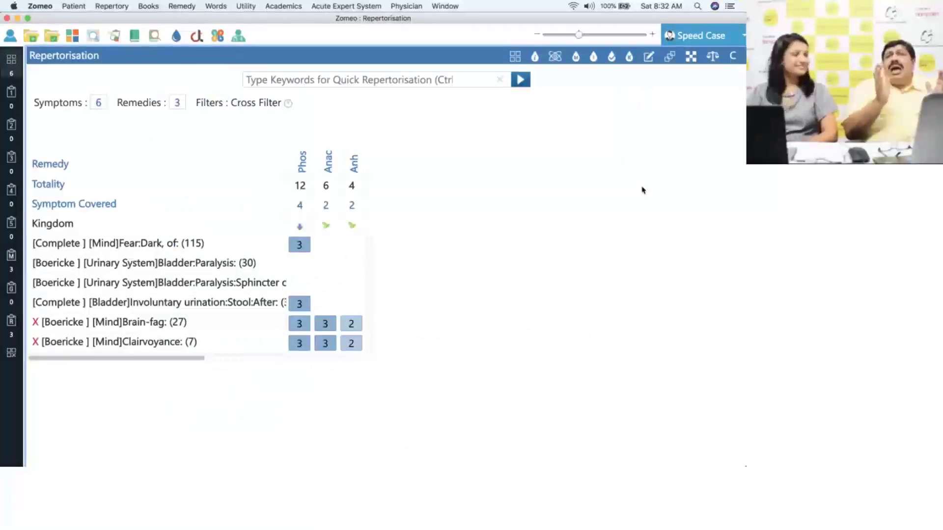
- Open Utility > Therapeutics > Dewey, landing on the Abscess topic
click(74, 6)
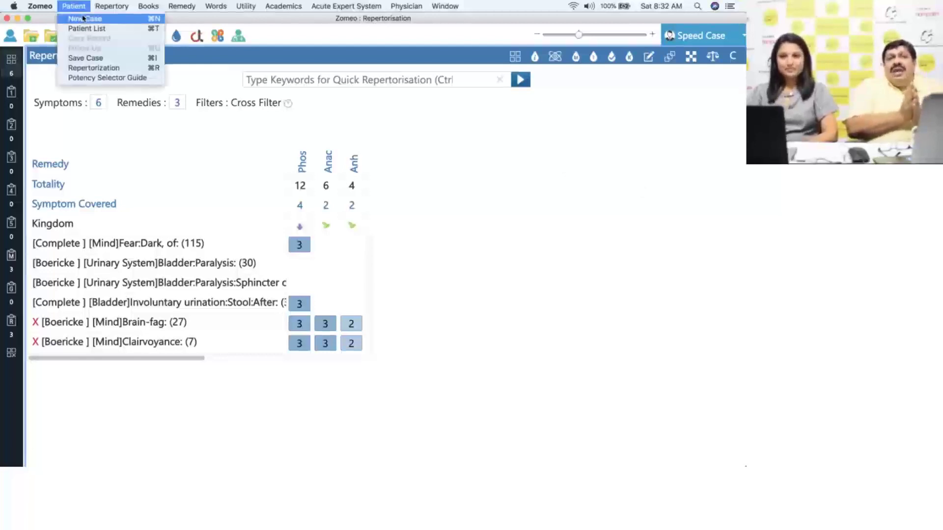
mouse_move(111, 7)
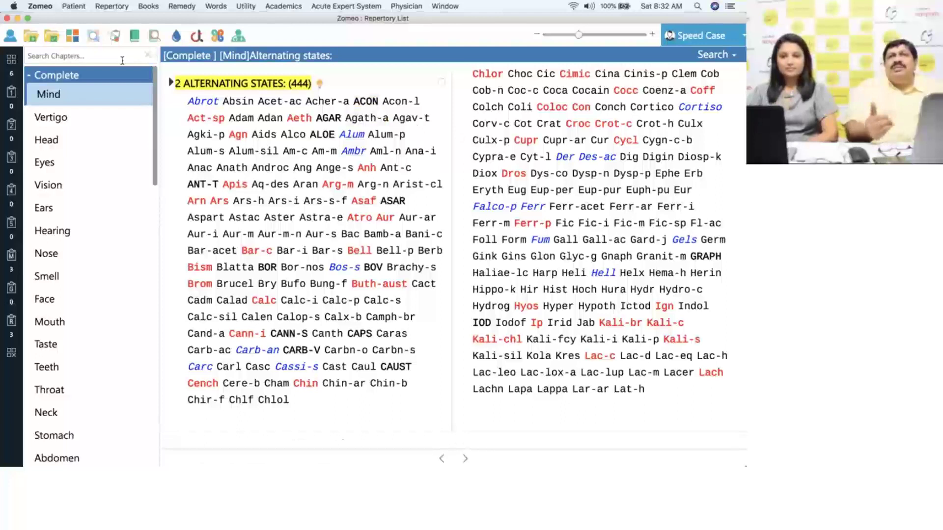
click(247, 7)
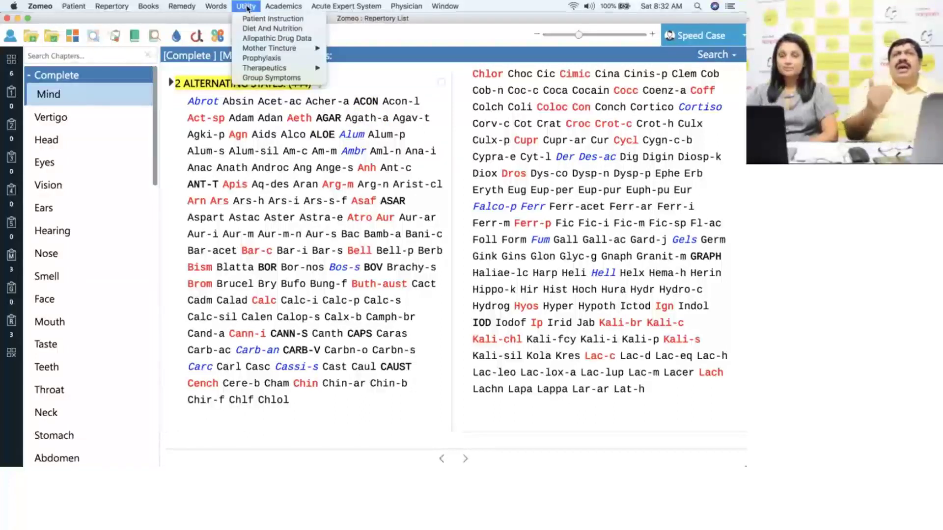
mouse_move(276, 69)
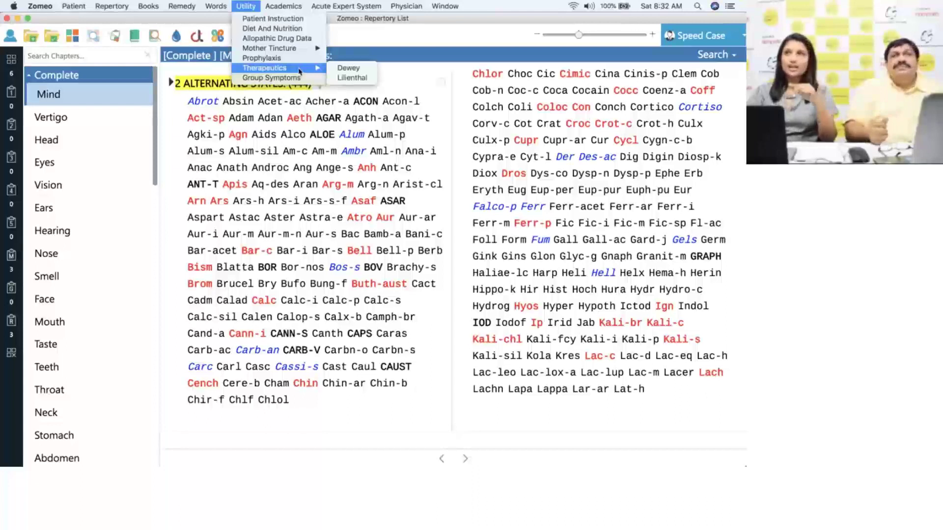
click(364, 68)
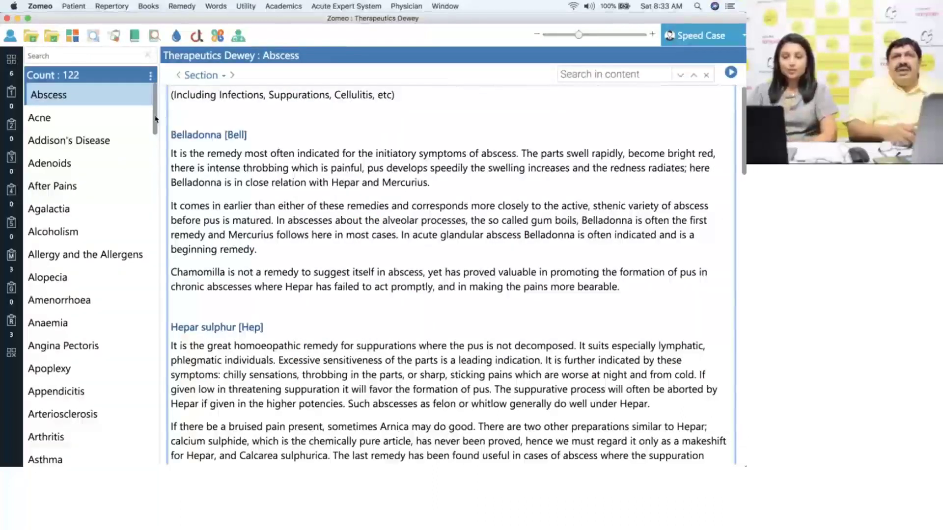
- Show Dewey's Headache chapter with its Belladonna and Nux vomica guidance and start reading it aloud
scroll(156, 120, down, 1)
drag(156, 120, 168, 289)
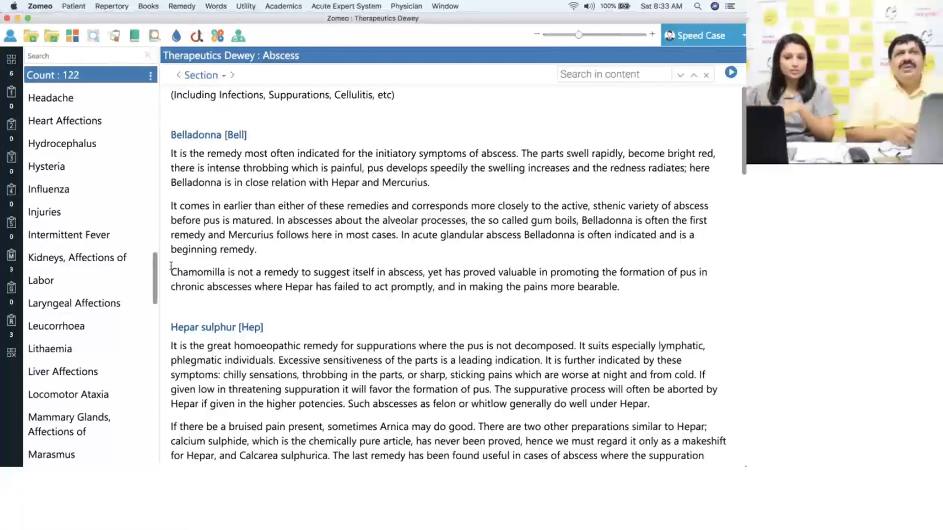
click(98, 101)
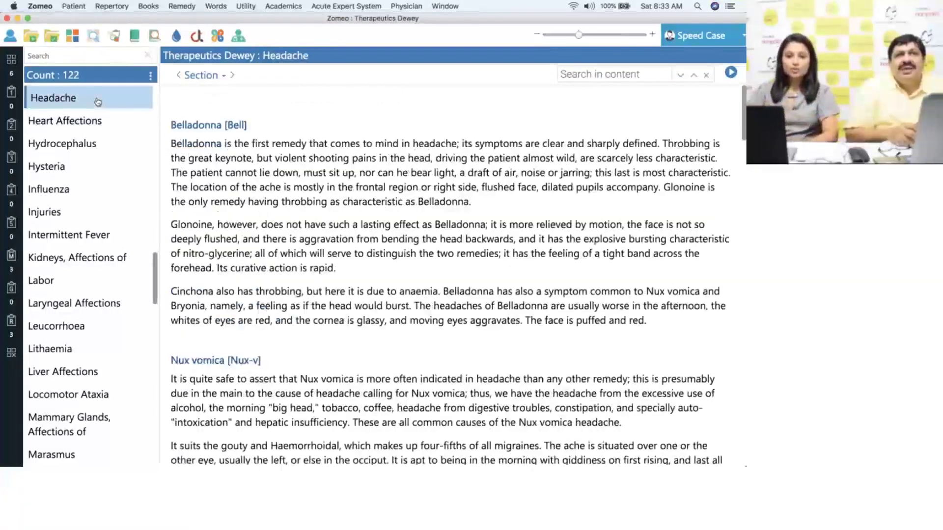
click(378, 123)
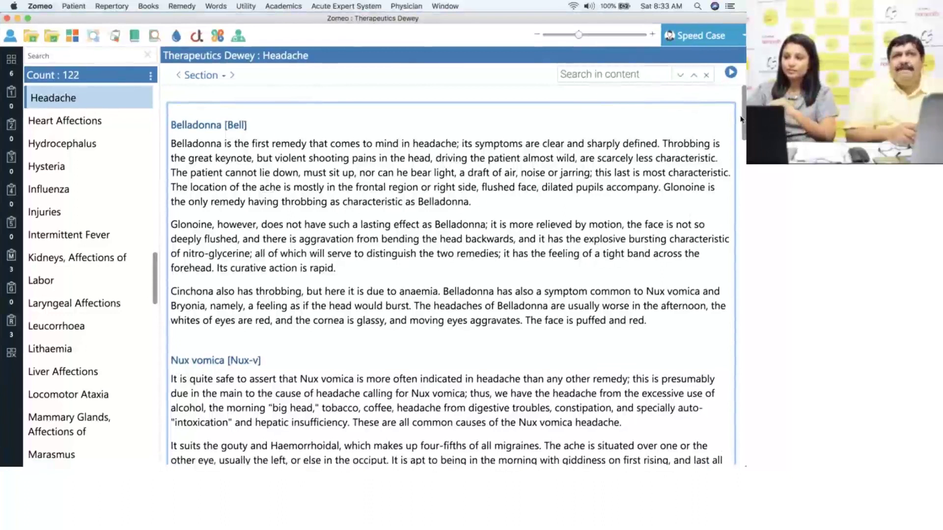
drag(742, 119, 744, 202)
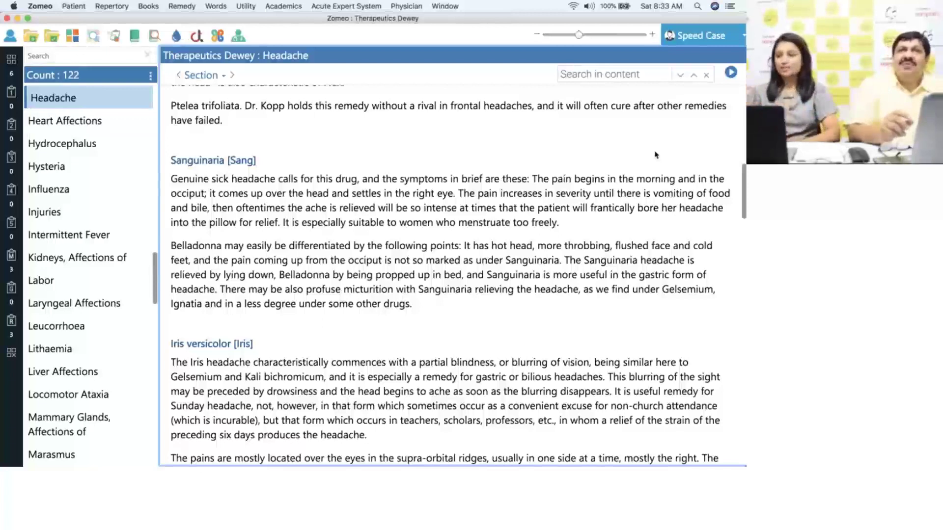
drag(744, 172, 745, 103)
click(731, 72)
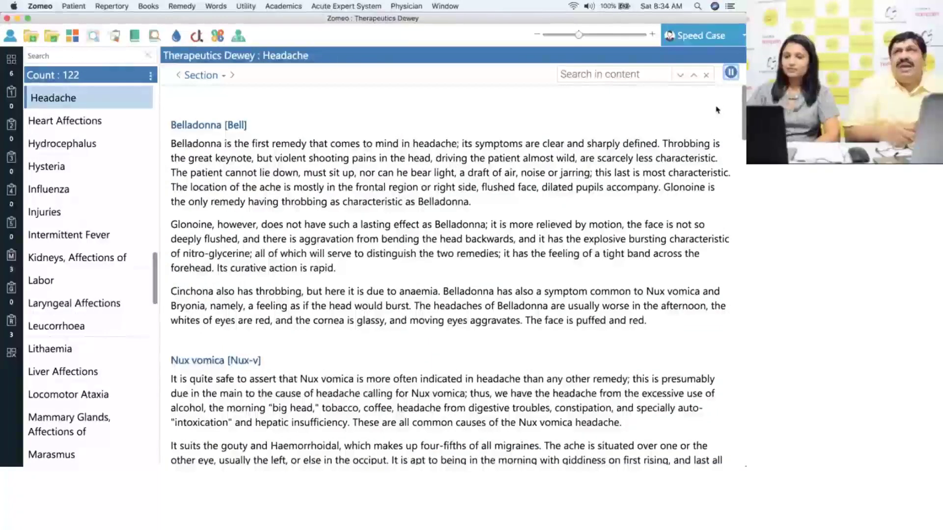
- Pause the read-aloud and change the Physician text-to-speech voice to Moira (en-IE)
click(731, 74)
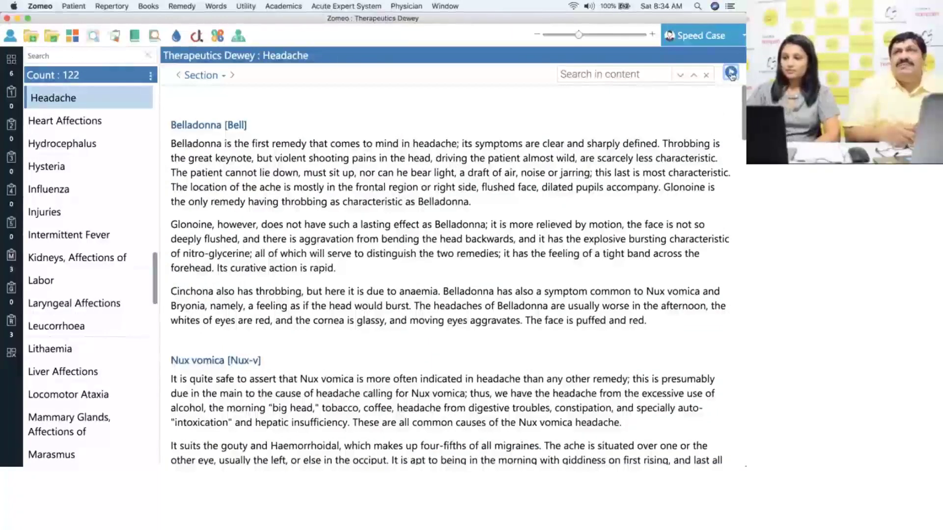
click(408, 6)
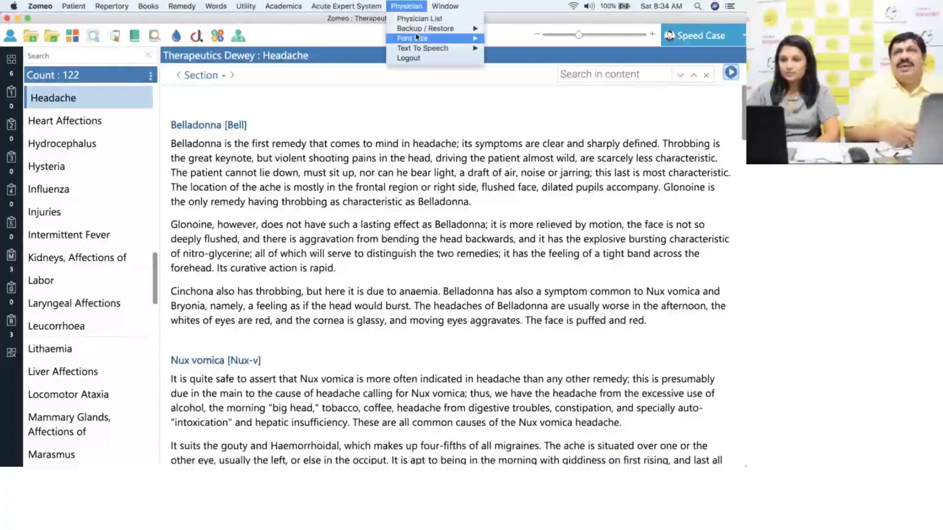
mouse_move(421, 49)
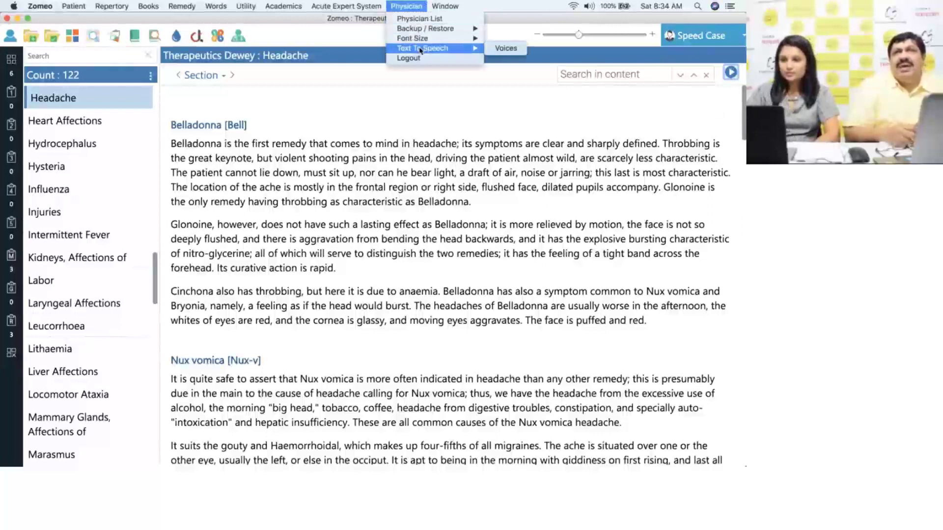
click(513, 49)
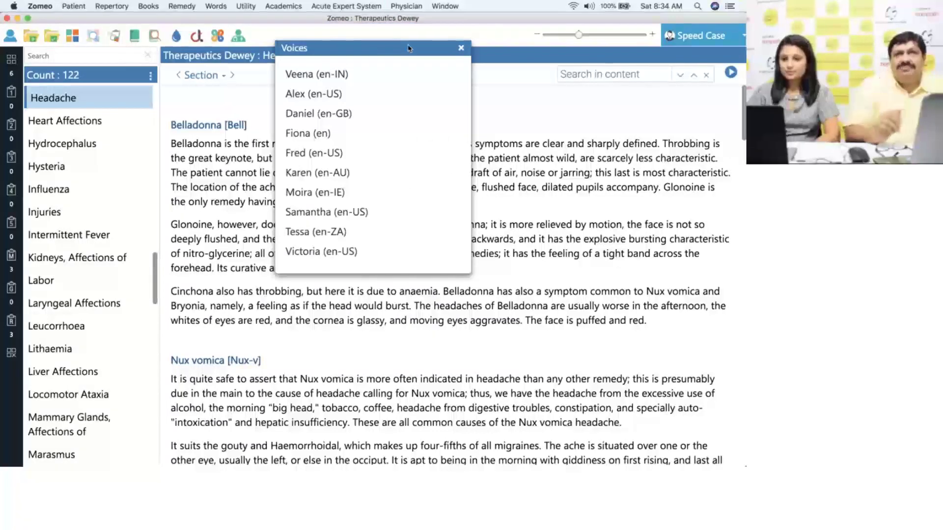
click(327, 193)
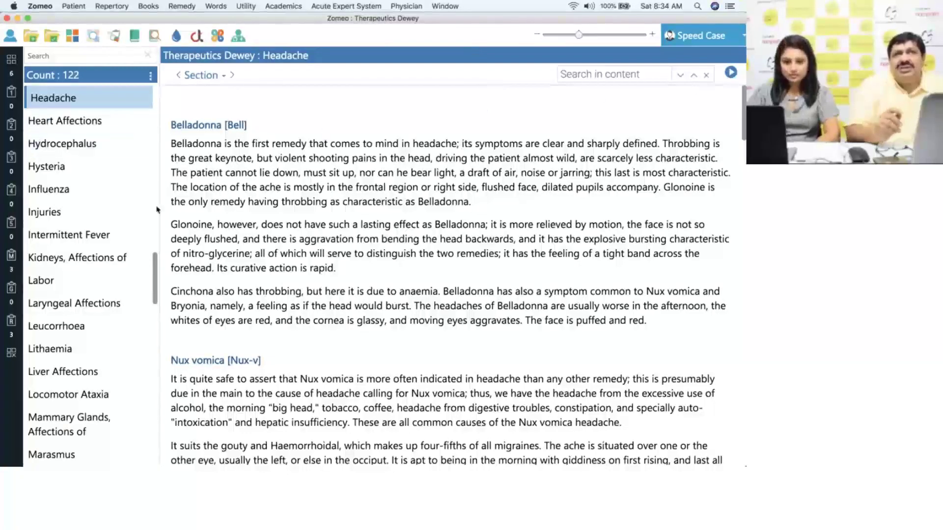
- Show Dewey's Influenza chapter on Gelsemium and Eupatorium perfoliatum and have it read aloud
click(133, 193)
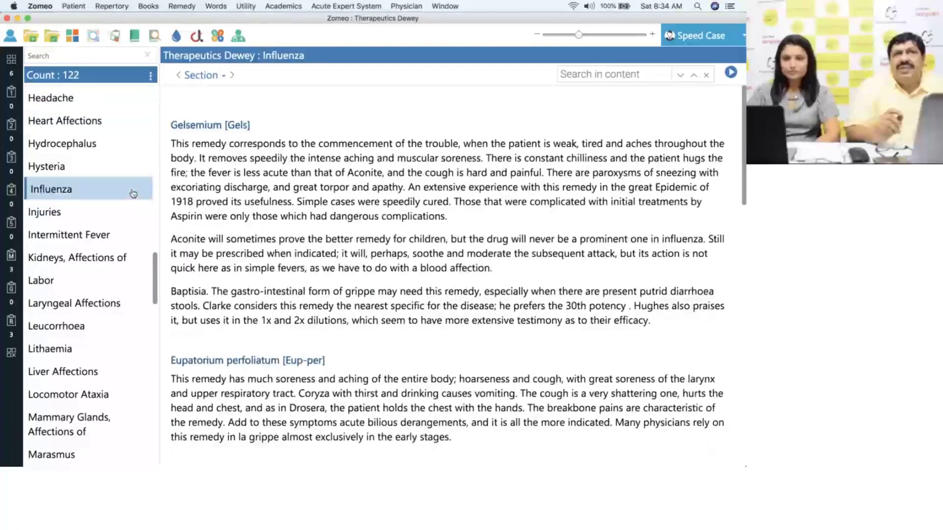
click(731, 74)
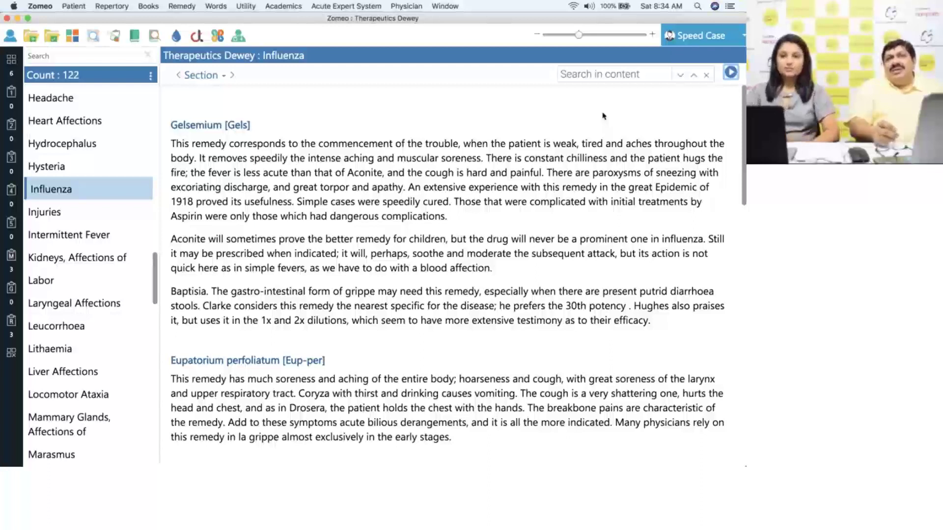
click(253, 6)
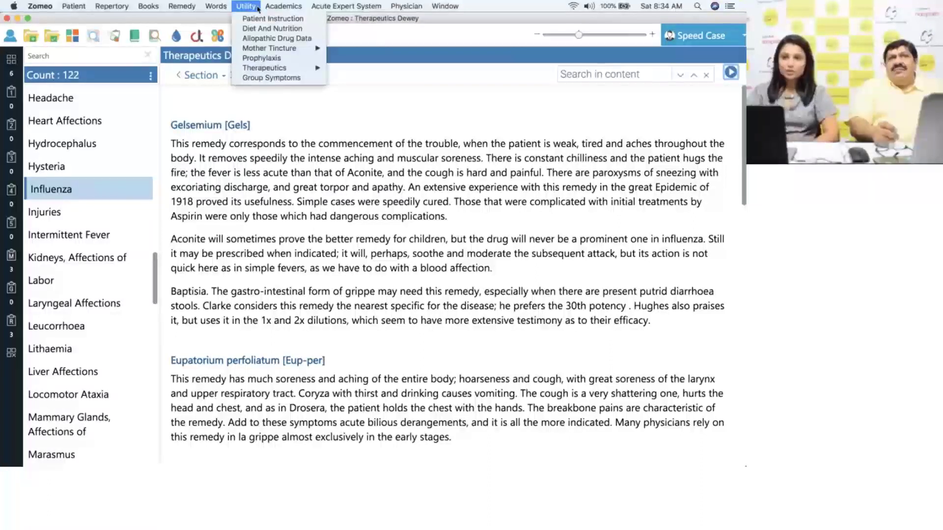
- Search Patient Instruction for 'pil' and review the Piles article's causes, symptoms and advice
click(309, 20)
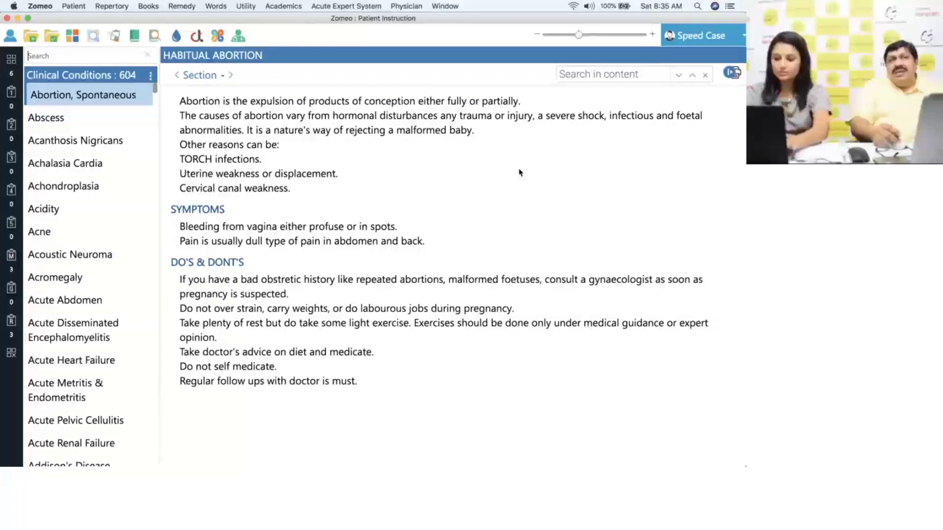
text(pil)
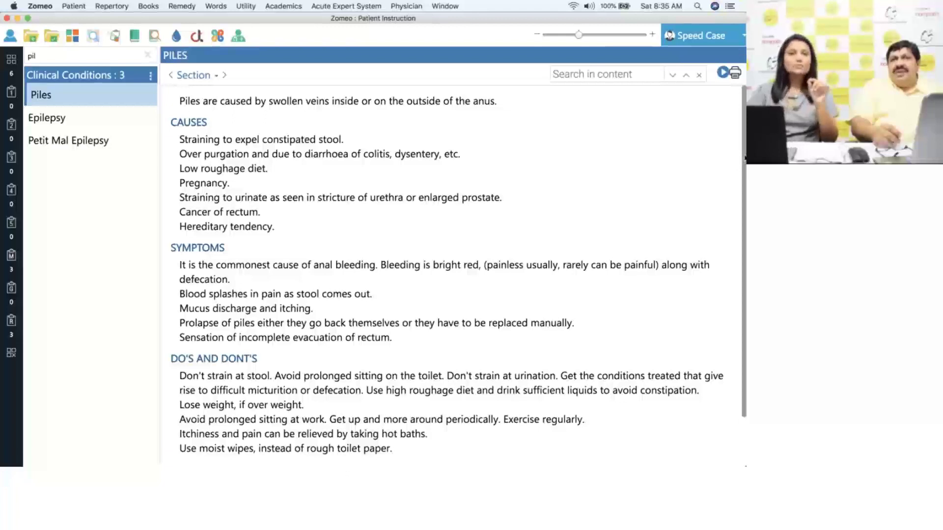
drag(746, 160, 735, 182)
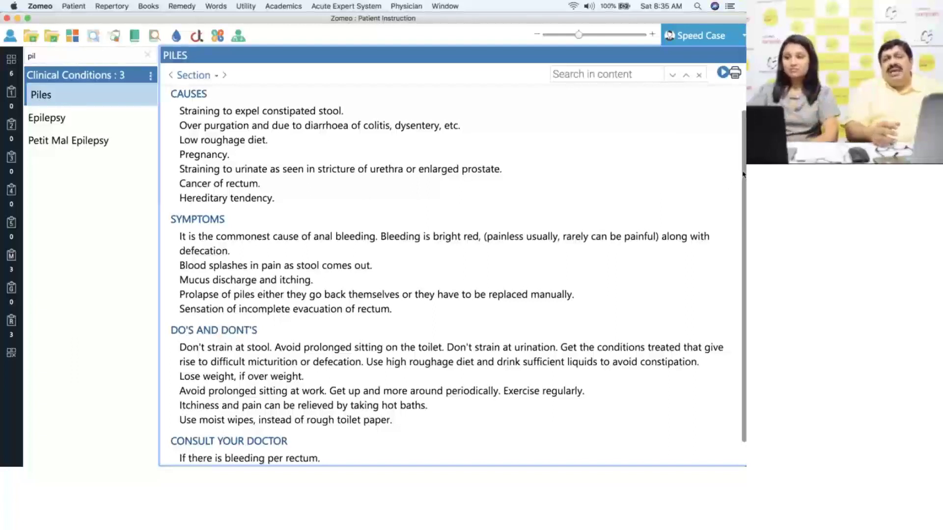
scroll(737, 174, up, 2)
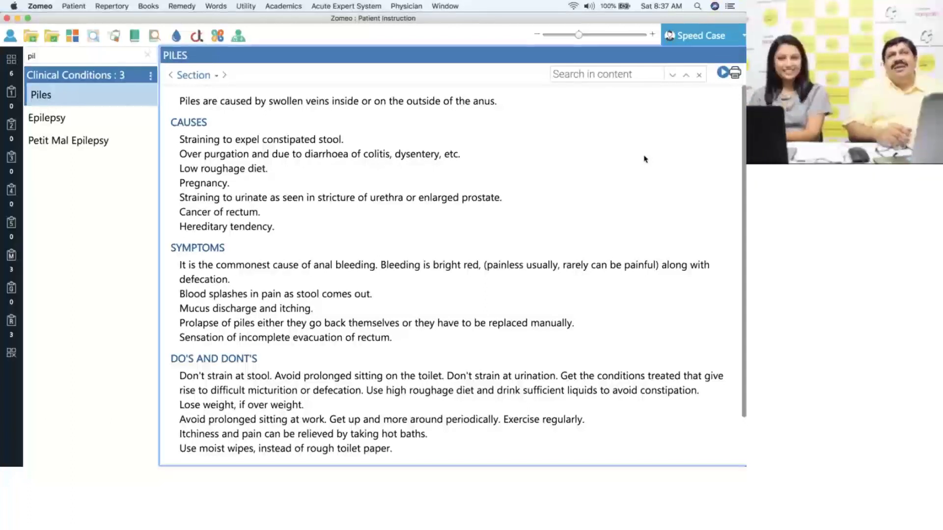
click(246, 6)
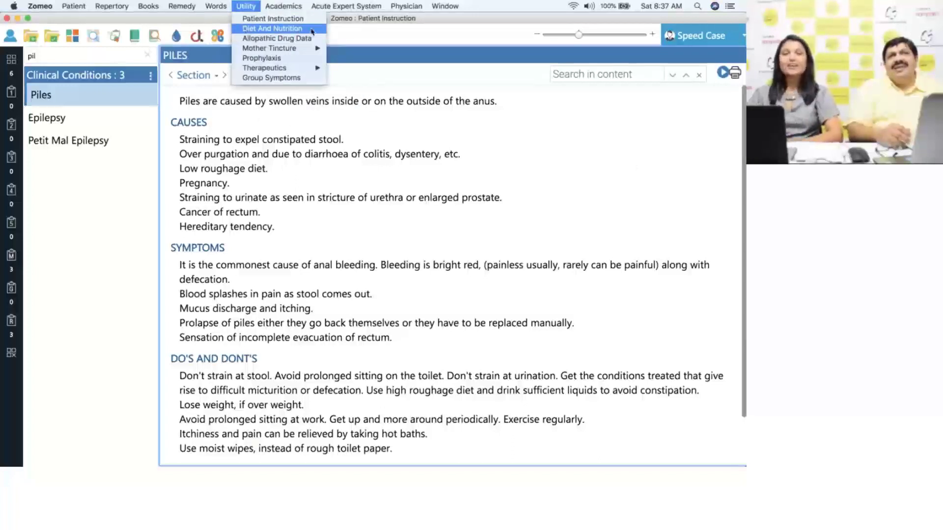
- Search Diet And Nutrition conditions for 'pi' and choose Piles Or Fissures Or Fistula
click(311, 30)
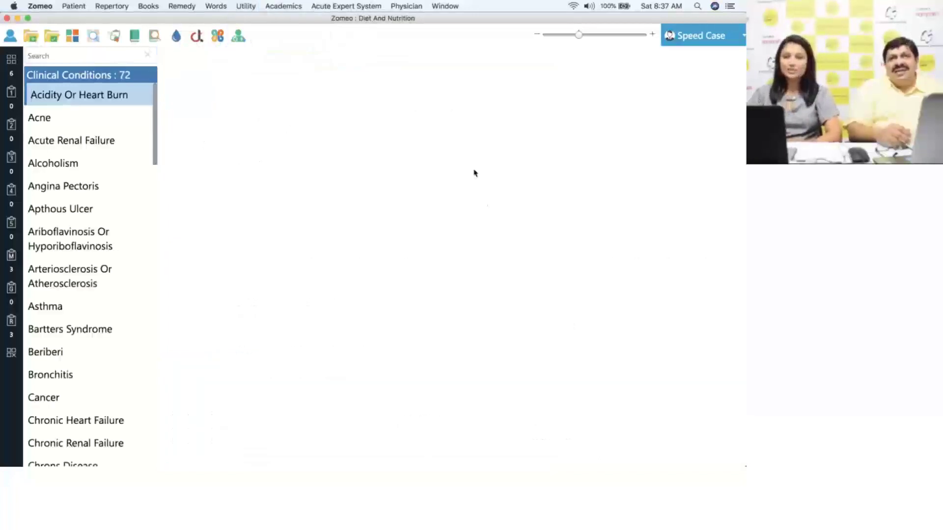
click(103, 57)
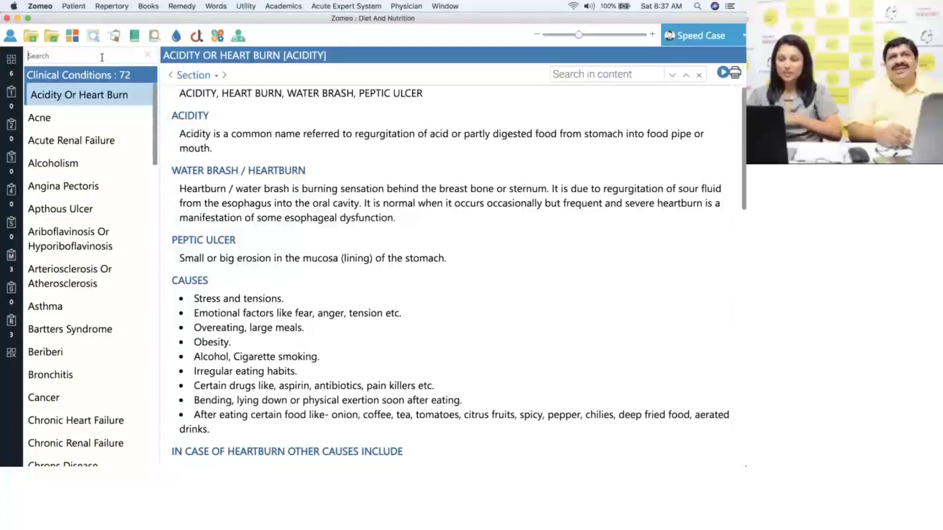
text(pi)
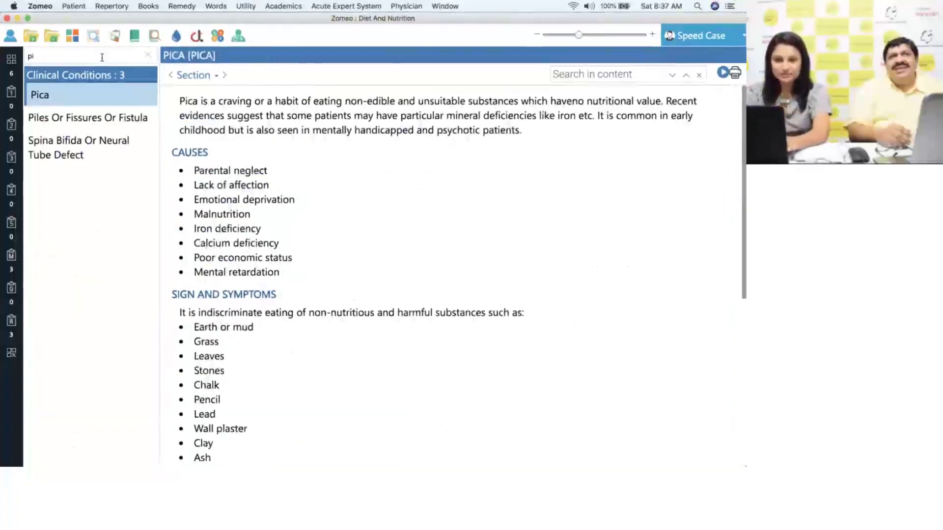
click(99, 120)
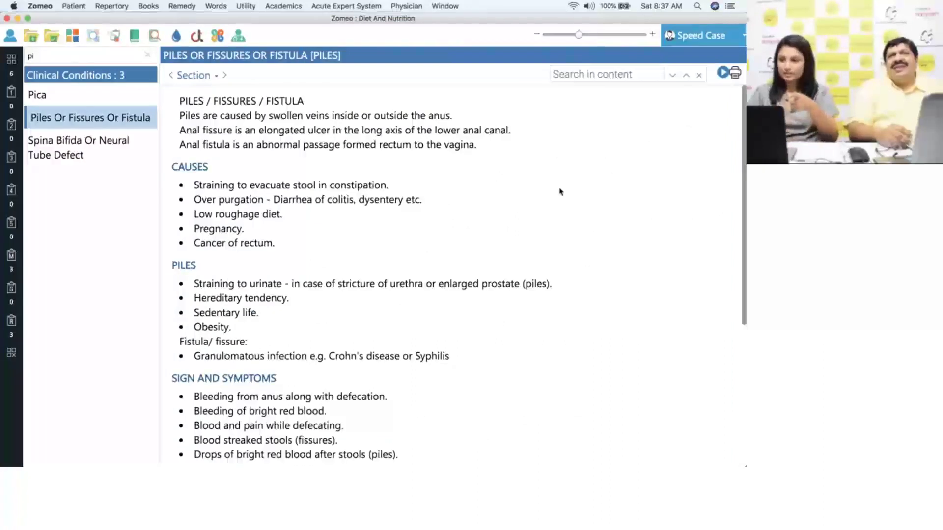
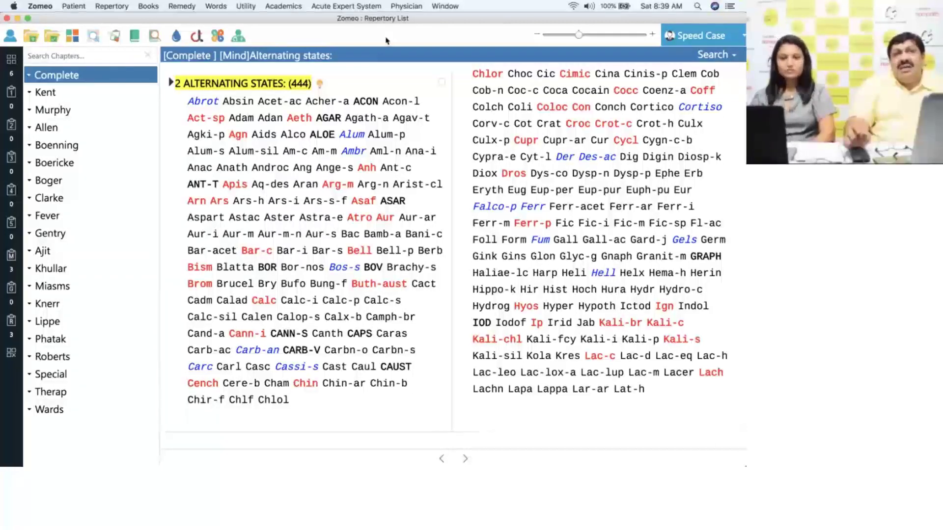
- Expand Clarke's repertory and go through Causation to the Temperaments chapter's Abdomen rubrics
click(128, 202)
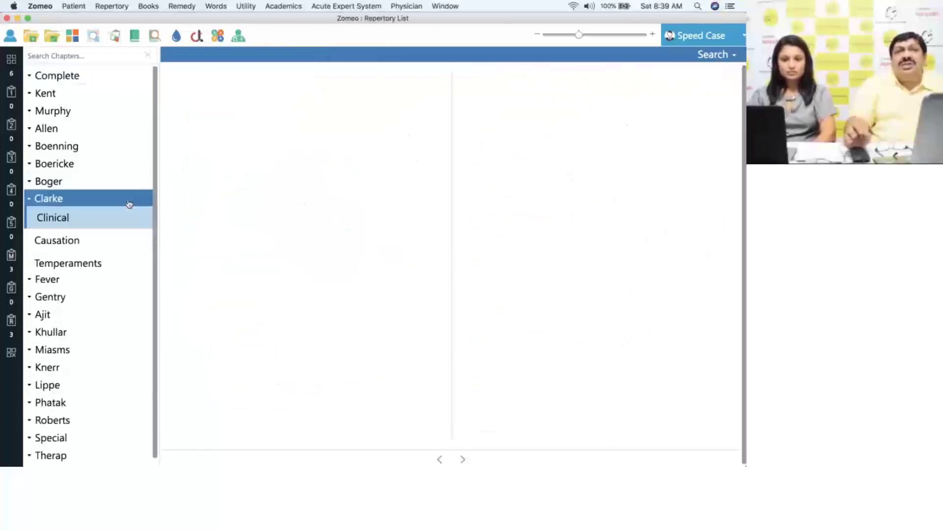
click(114, 240)
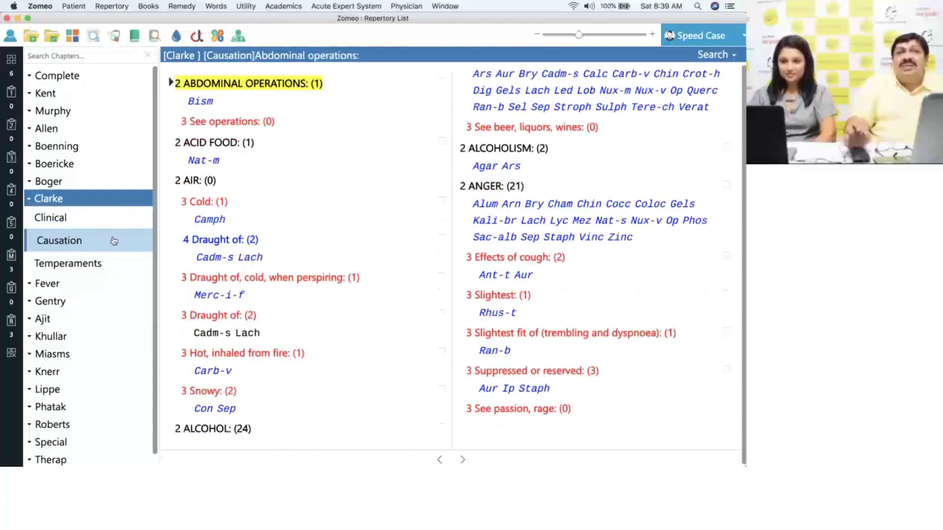
click(112, 267)
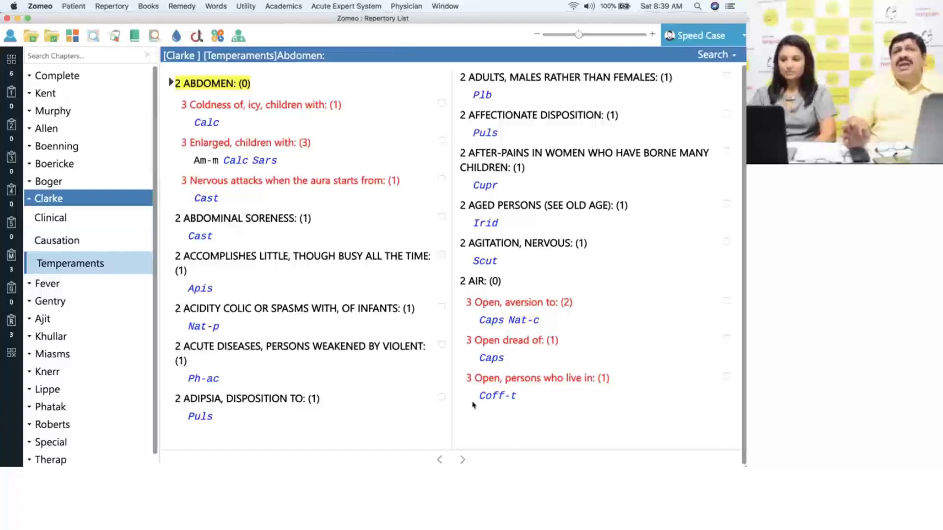
- Page through Temperaments past Animal heat and Bashful people to Blonds, then collapse Clarke
click(462, 459)
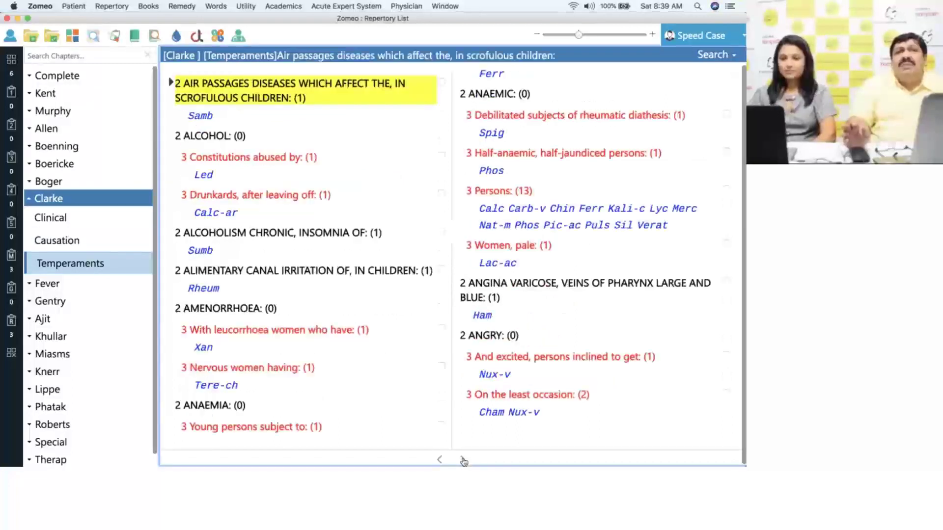
click(463, 460)
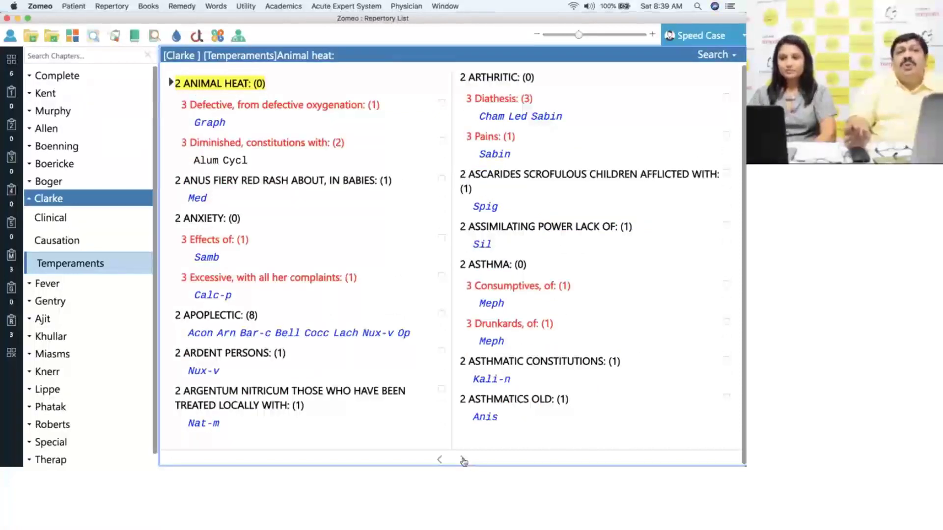
click(464, 461)
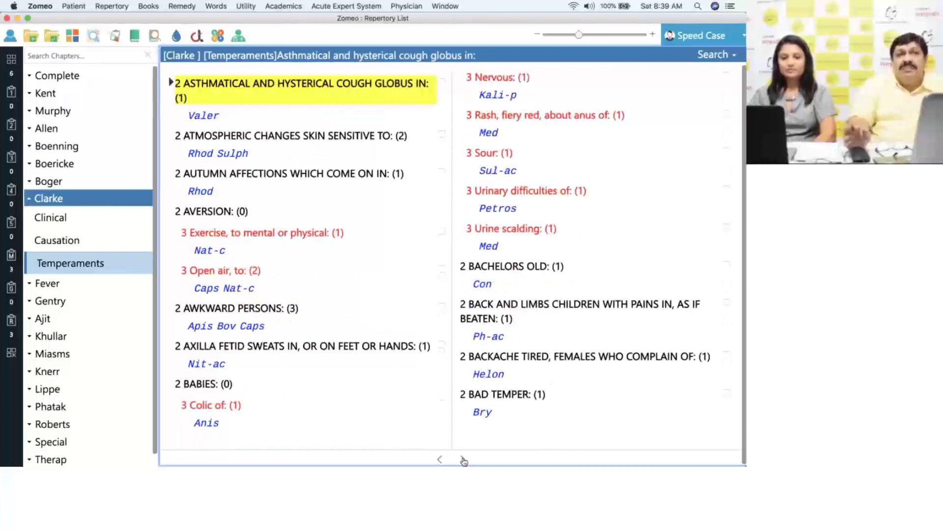
click(463, 460)
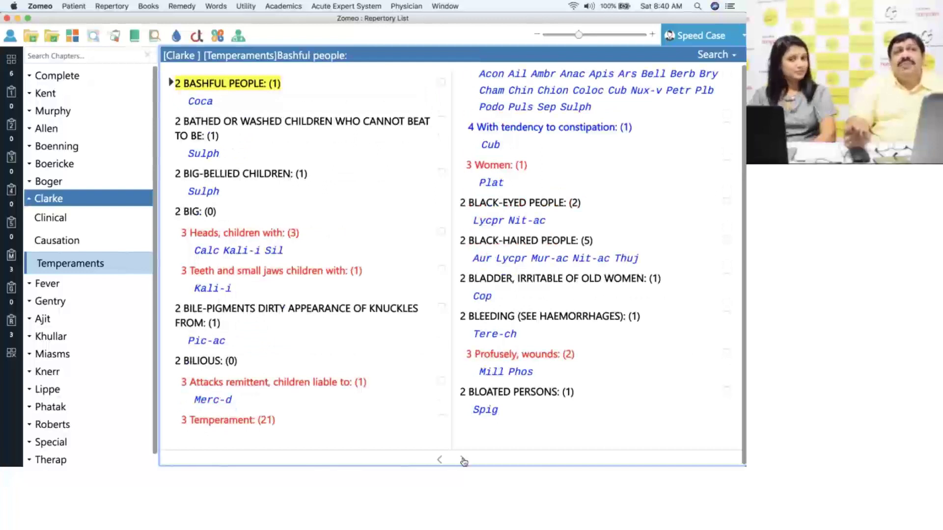
click(463, 461)
click(75, 203)
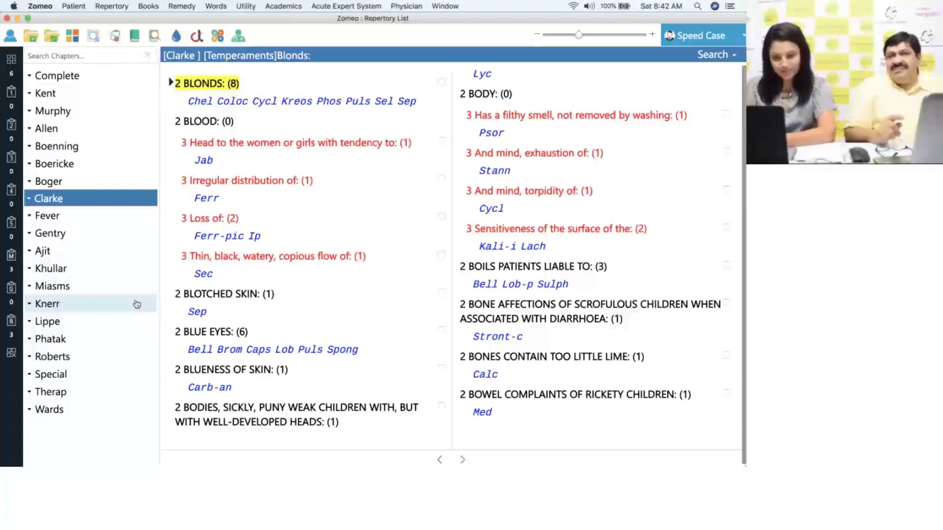
- Search the repertory for 'hairy arms', finding Phatak's Arms (upper limbs): Hairy
key(super+f)
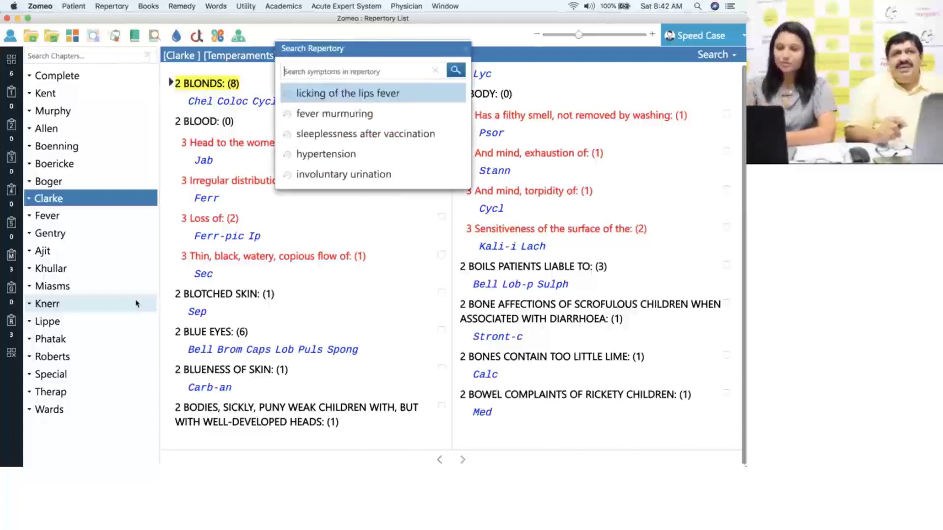
text(hai)
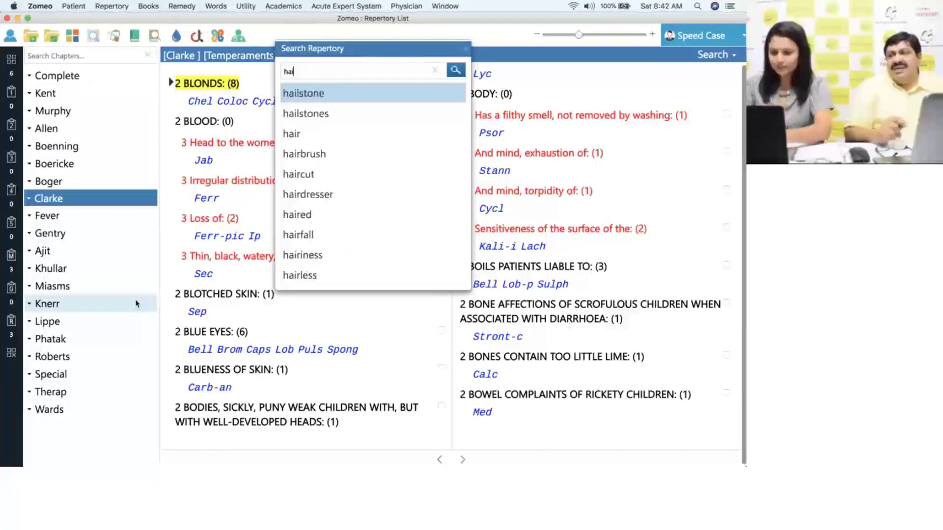
text(ry arms)
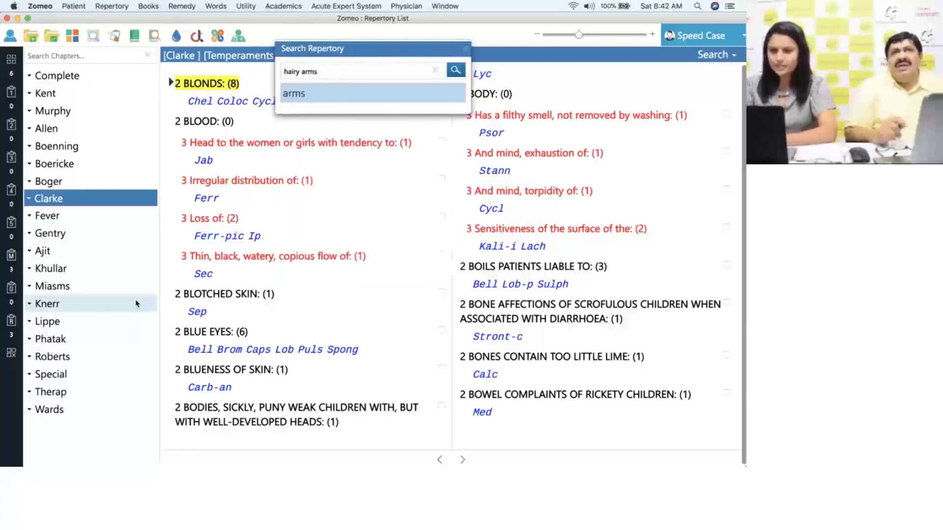
key(Return)
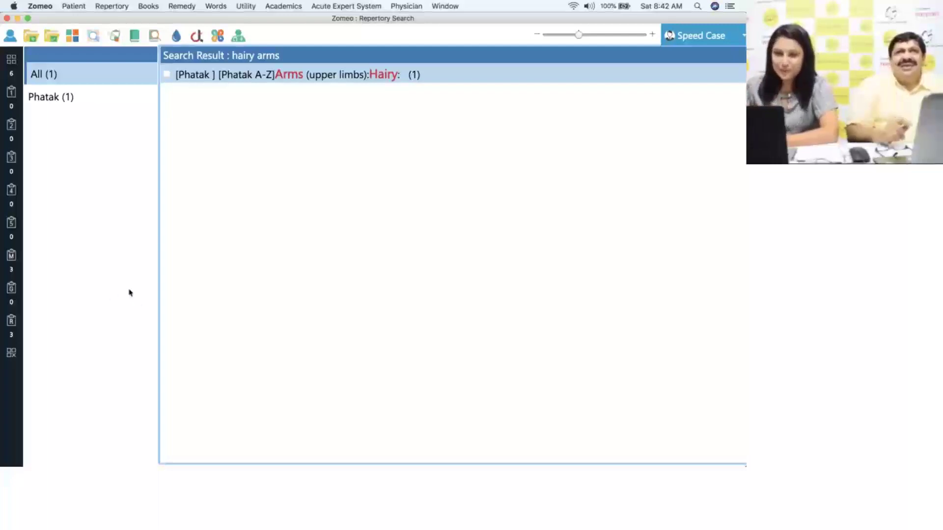
- View the full Phatak Hairy arms rubric with its remedy, then close it
double_click(304, 78)
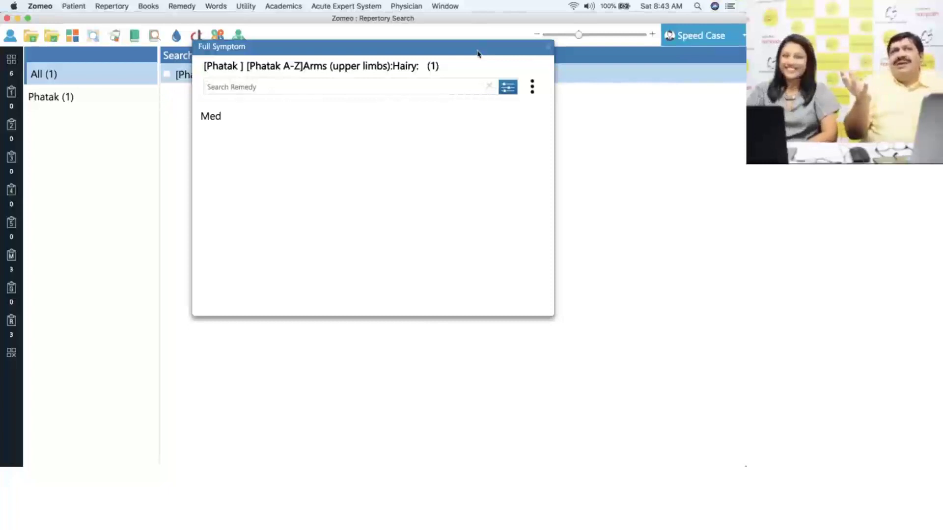
drag(478, 53, 481, 60)
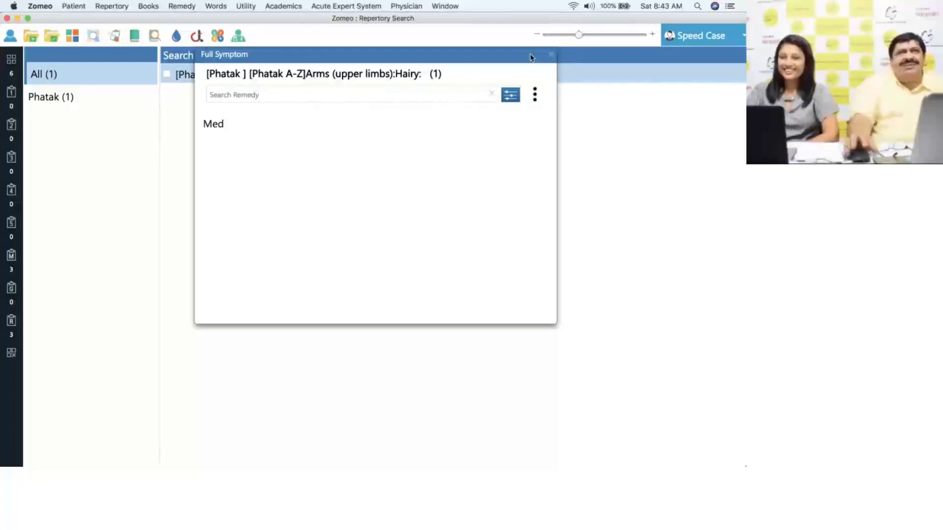
click(551, 55)
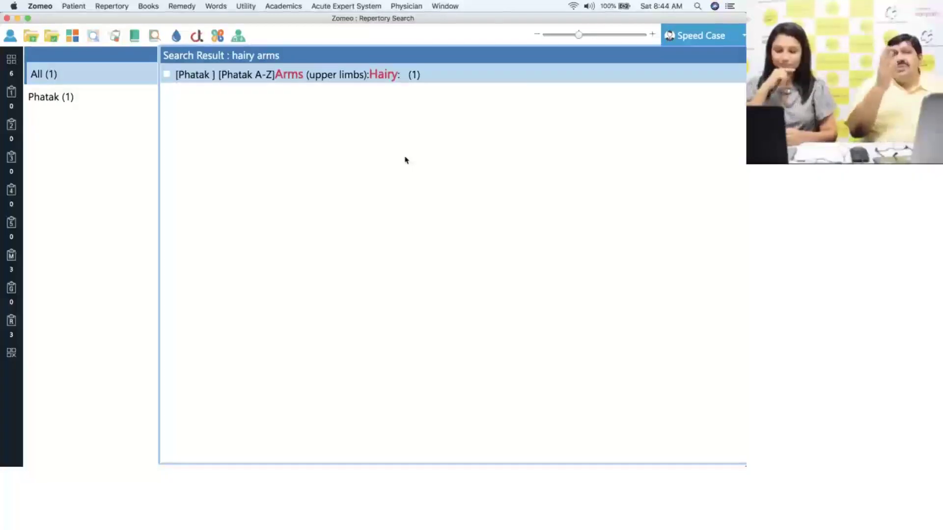
- Search the repertory for 'coryza after asthma', listing 10 rubrics from five repertories
key(super+f)
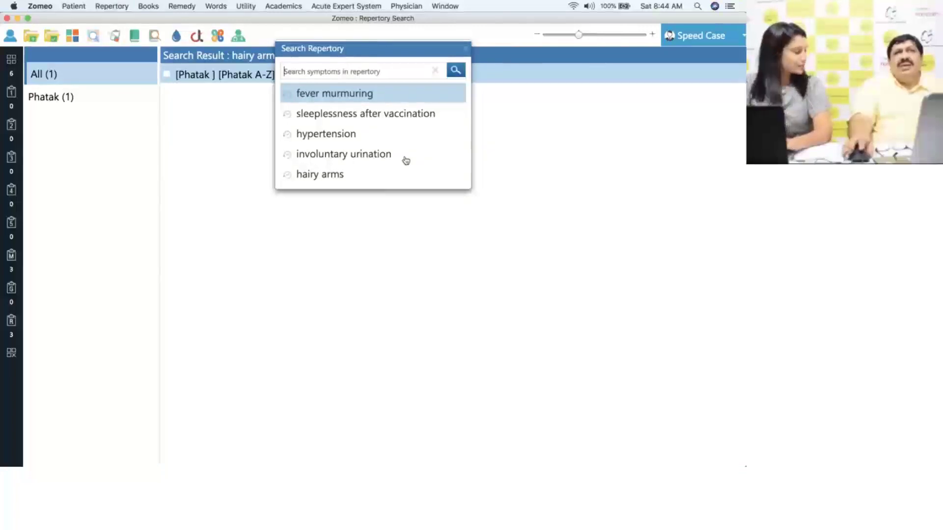
text(co)
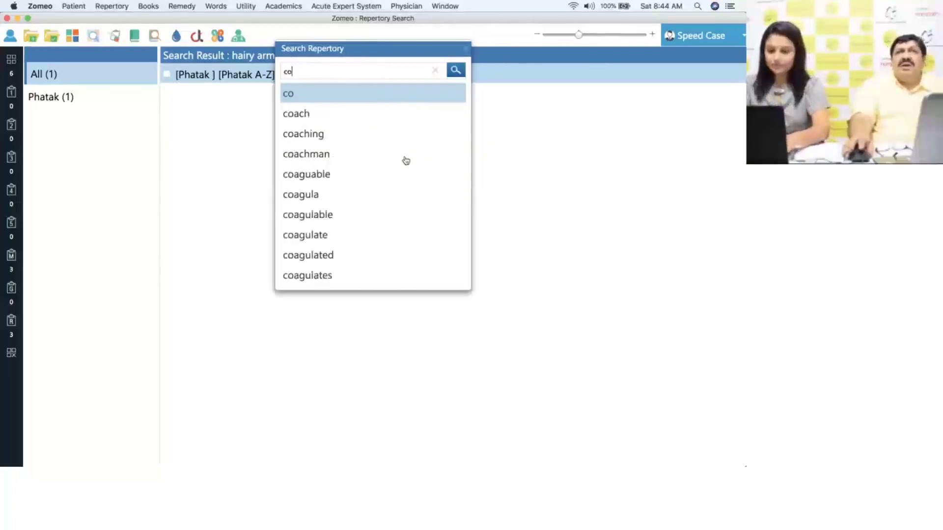
text(ryza)
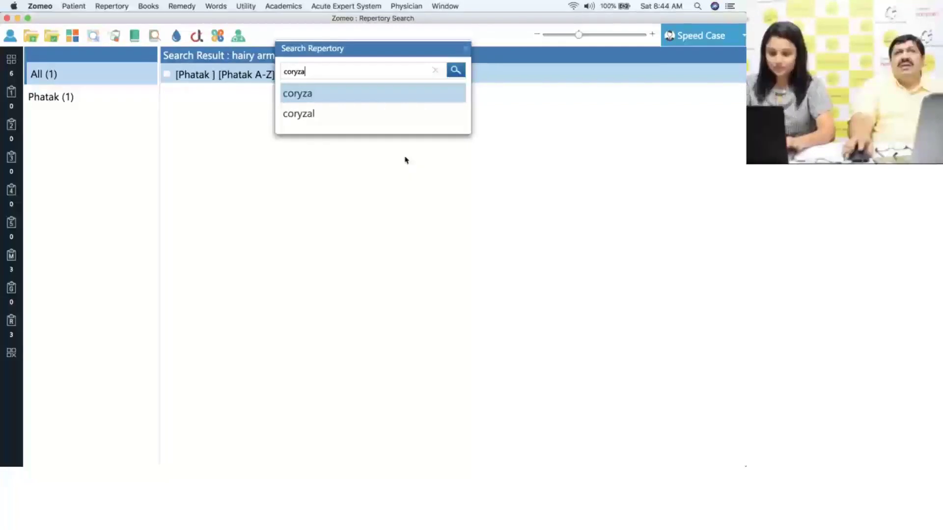
text( after asthma)
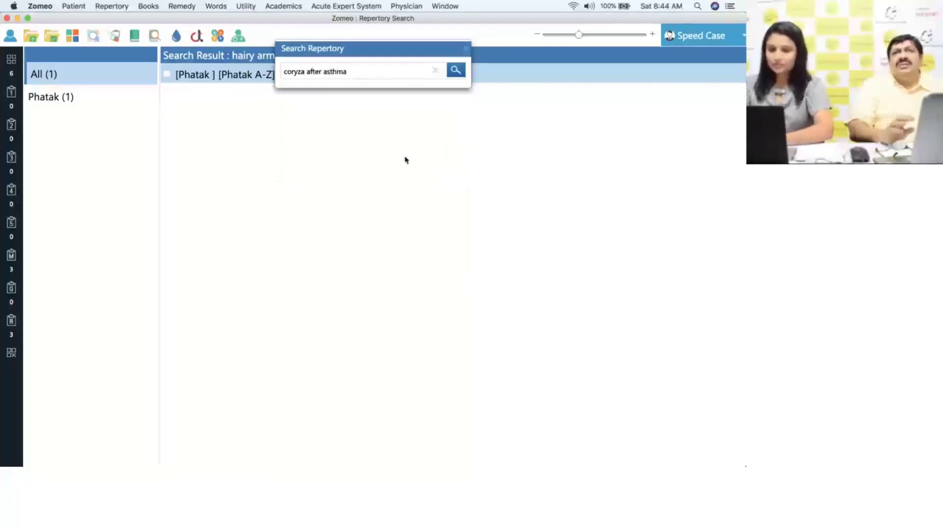
key(Return)
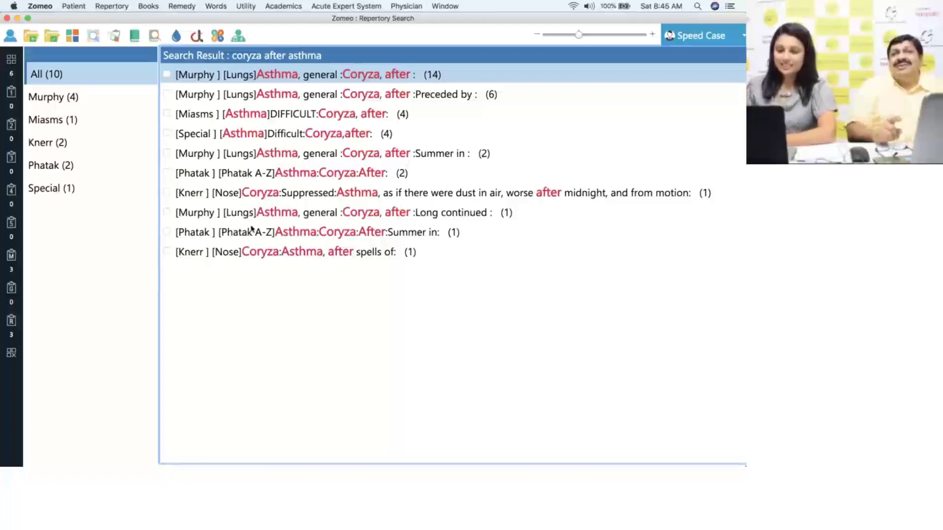
double_click(302, 256)
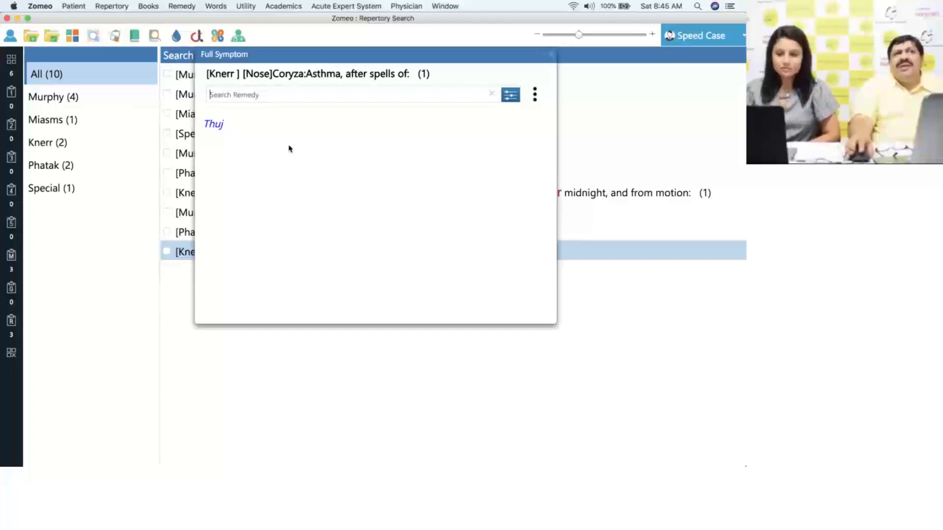
click(551, 56)
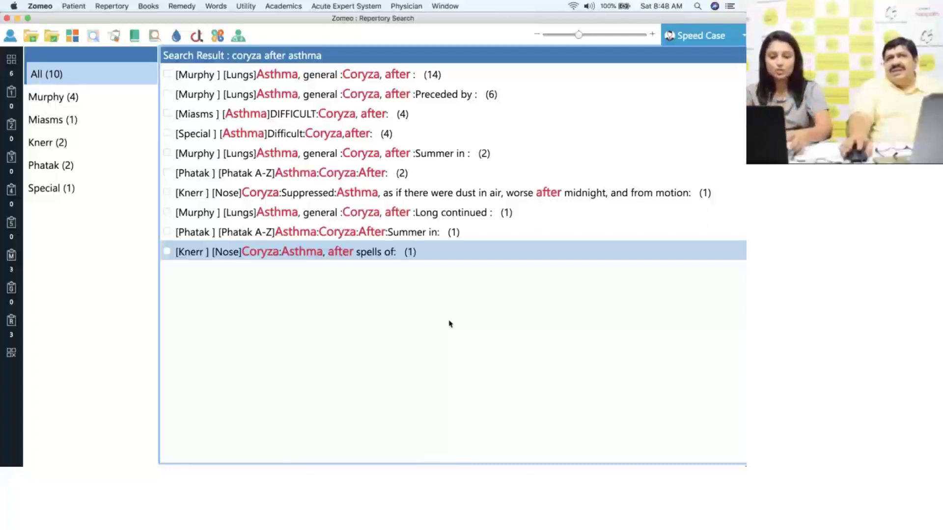
- Search the repertory for 'fever licking lips', listing 7 Gentry Mouth rubrics
key(super+f)
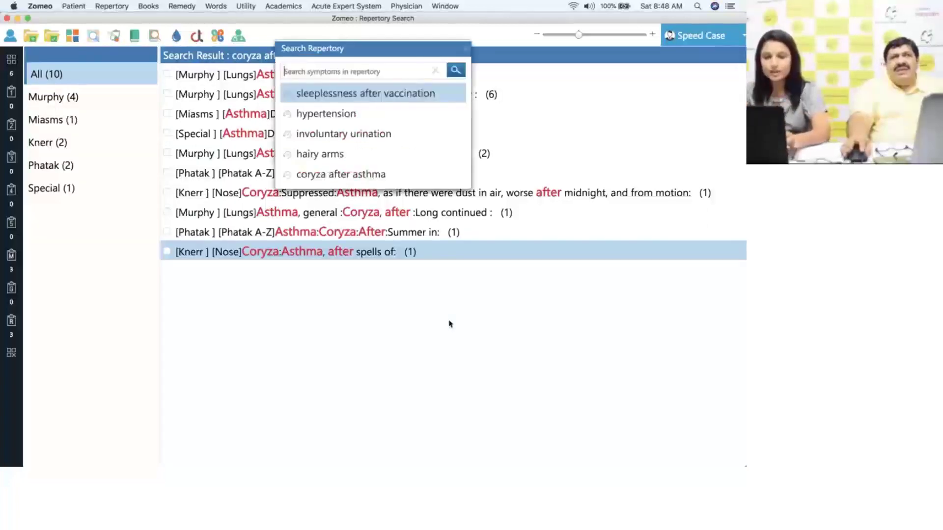
text(fe)
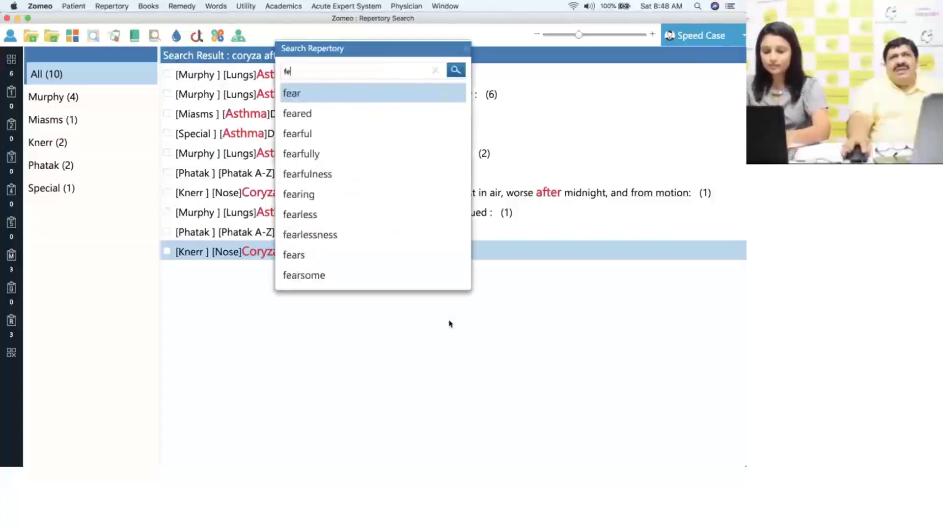
text(ver licki)
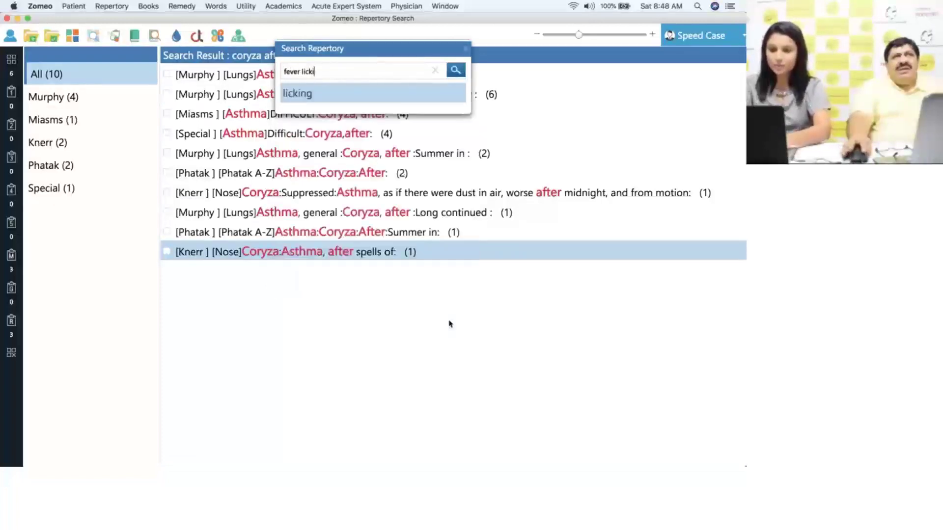
text(ng lips)
key(Return)
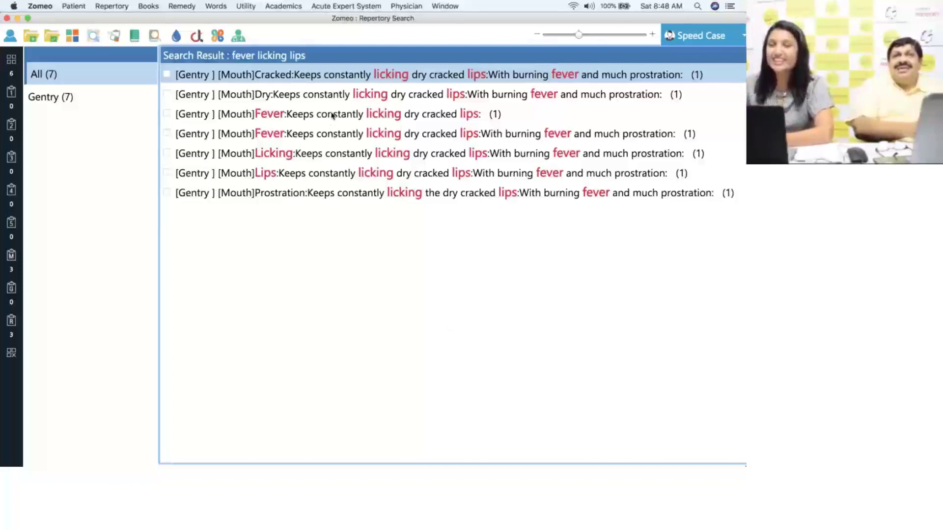
- Inspect the remedies for Gentry's fever lip-licking rubric, then close the full symptom view
double_click(292, 117)
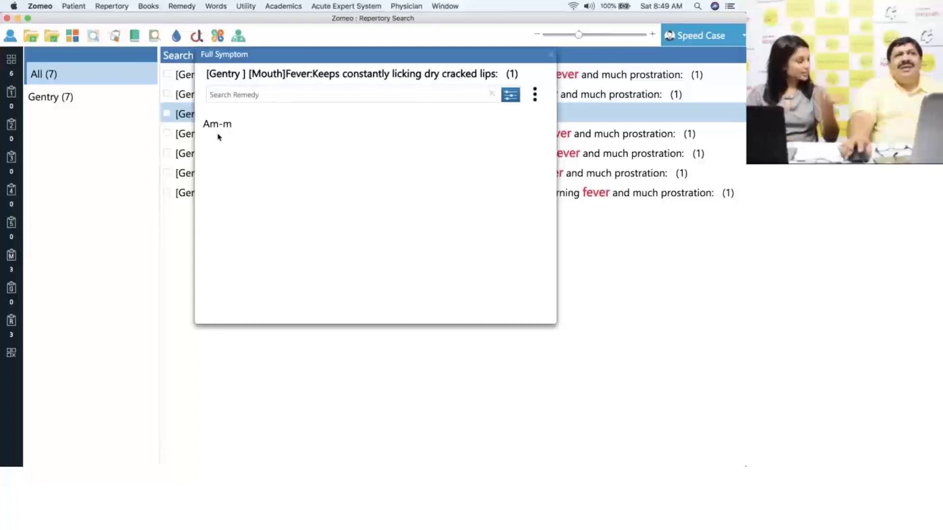
click(551, 55)
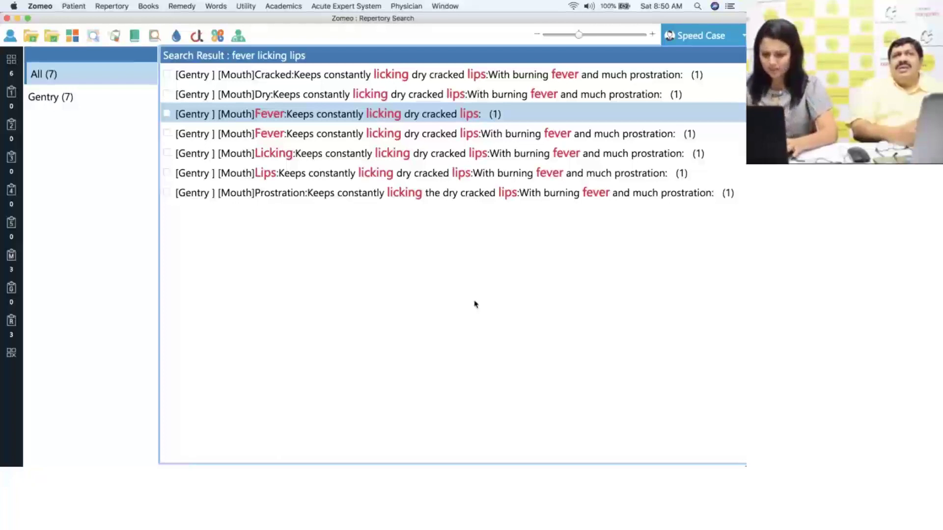
key(super+f)
- Search the repertory for 'fever murmuring', showing 5 Fever and 1 Boenning rubrics
text(fe)
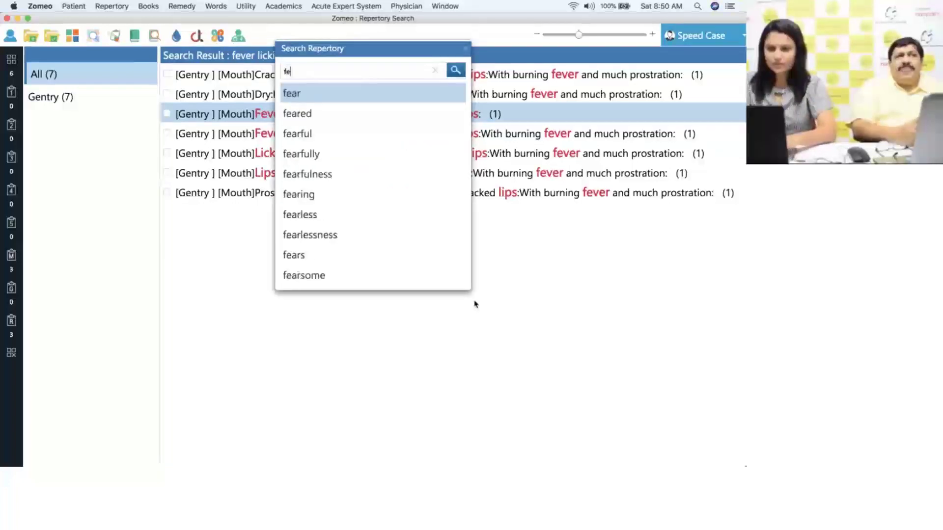
text(ver murmuring)
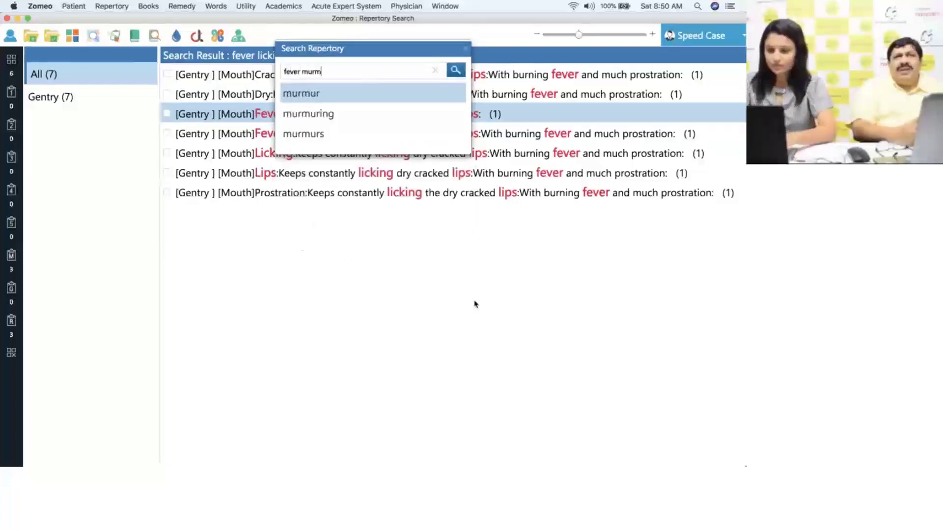
key(Return)
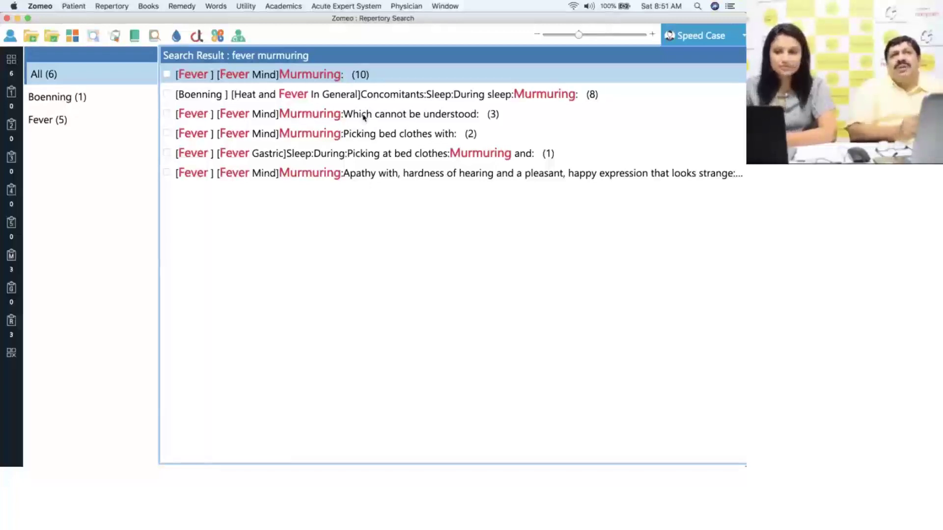
double_click(363, 117)
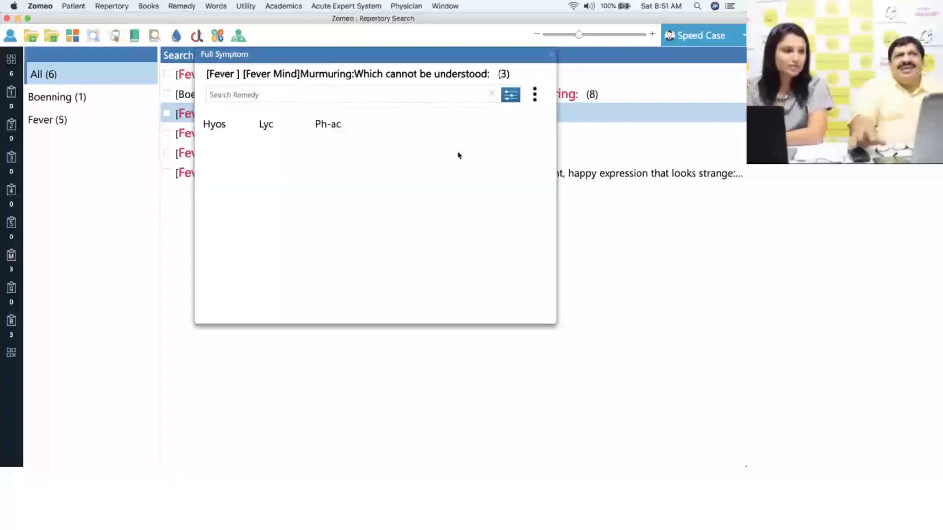
click(551, 55)
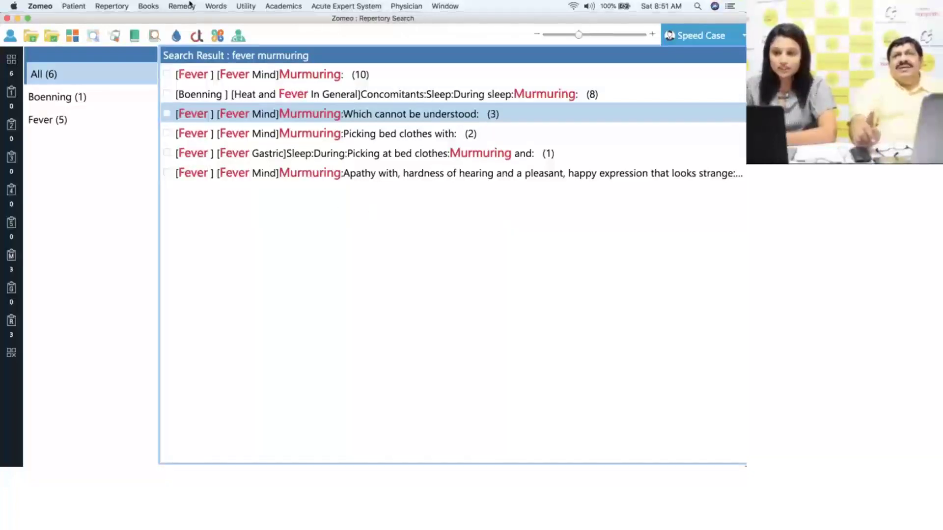
click(244, 6)
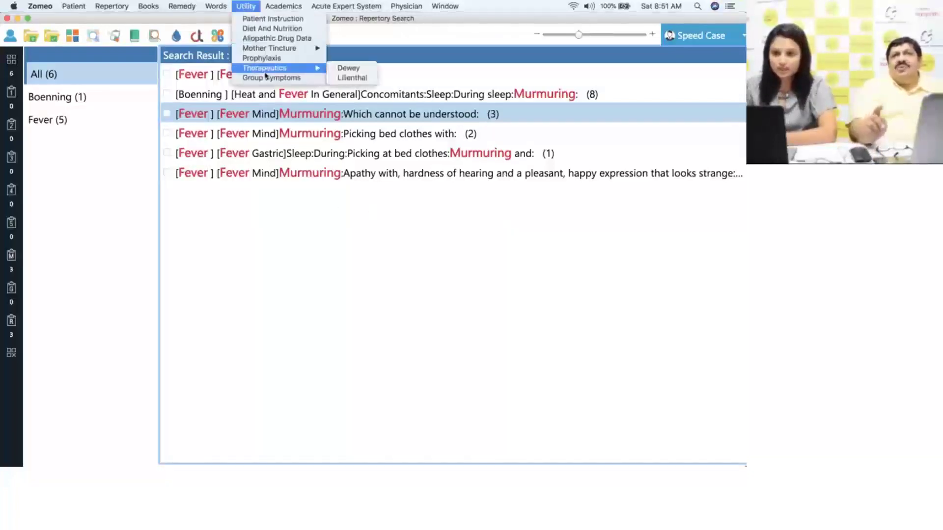
- Show Group Symptoms for Acids, enlarge its text, and select 'Weakness' in Characteristics
click(312, 82)
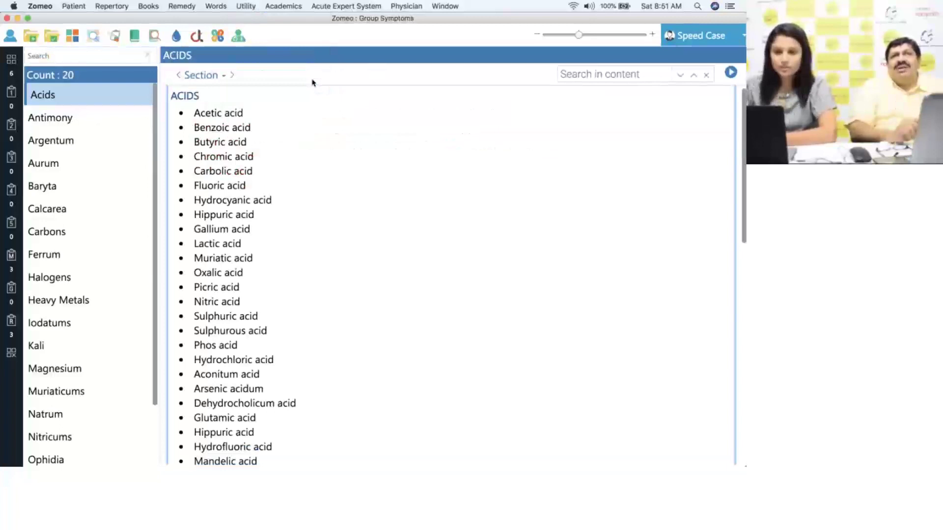
click(68, 98)
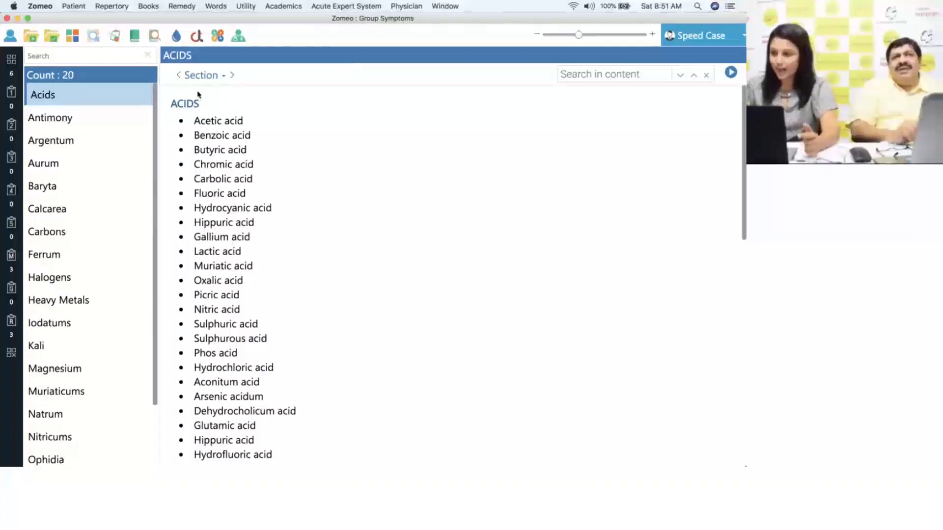
drag(745, 171, 743, 364)
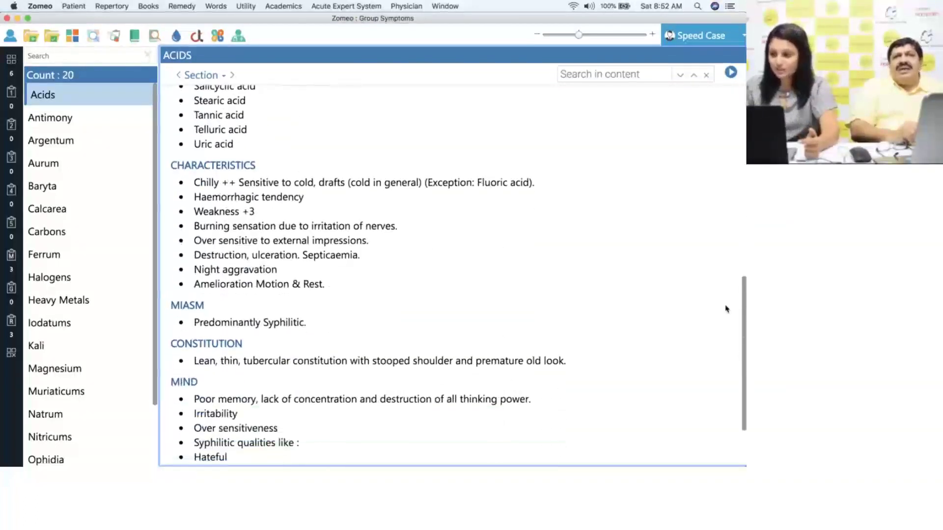
drag(580, 36, 620, 37)
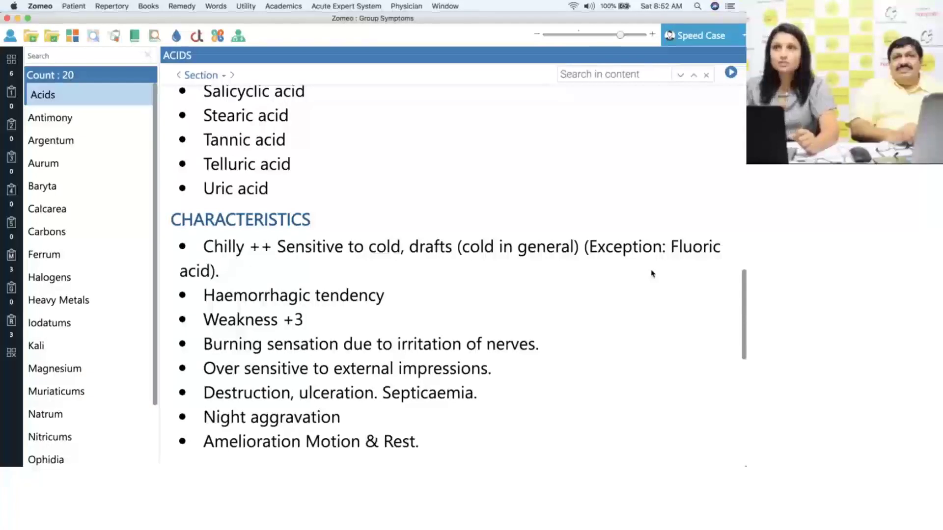
drag(205, 320, 276, 320)
click(362, 327)
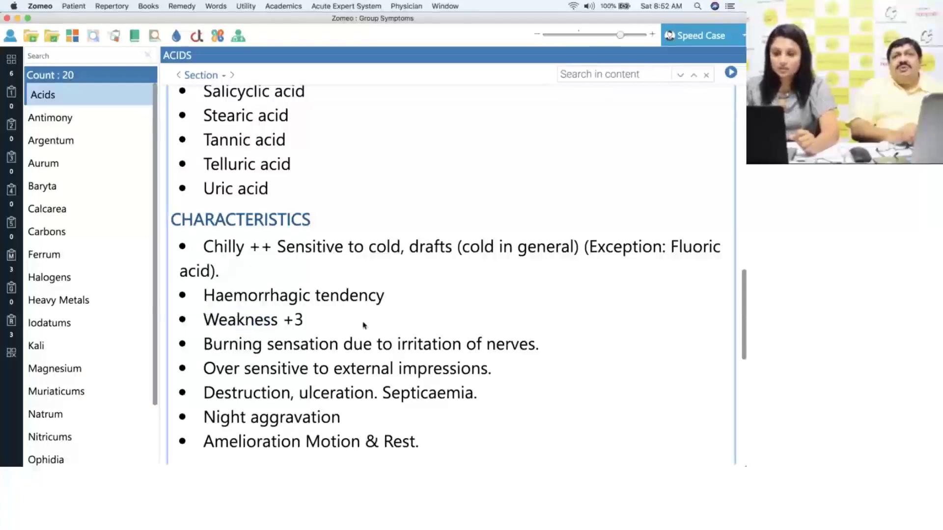
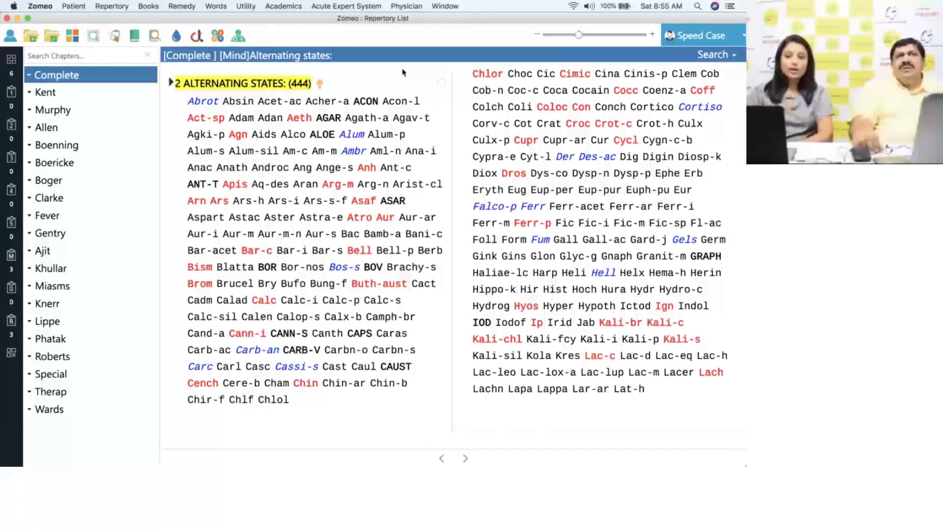
- Expand Ajit in the chapter list to show its AIDS rubric listing 183 remedies
click(99, 254)
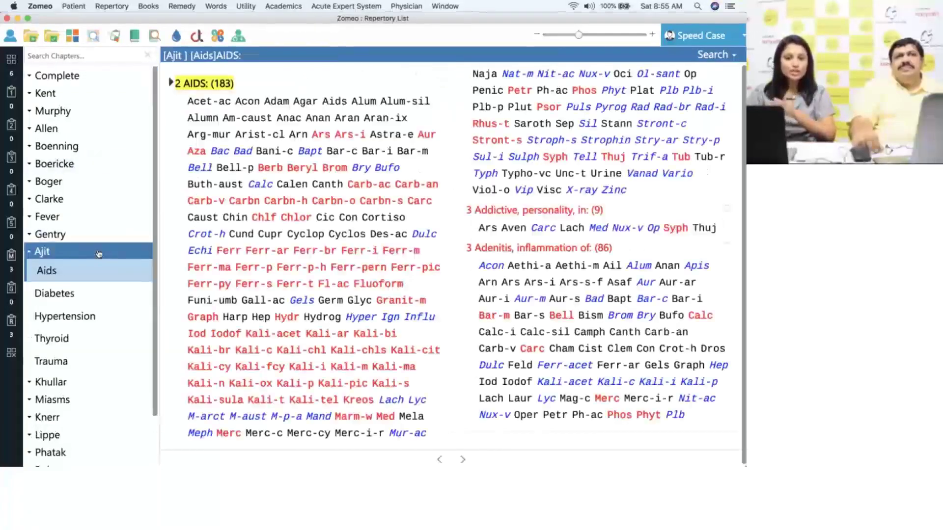
- Browse Ajit's Diabetes Mellitus, Hypertension and Thyroid gland rubrics
scroll(153, 255, down, 1)
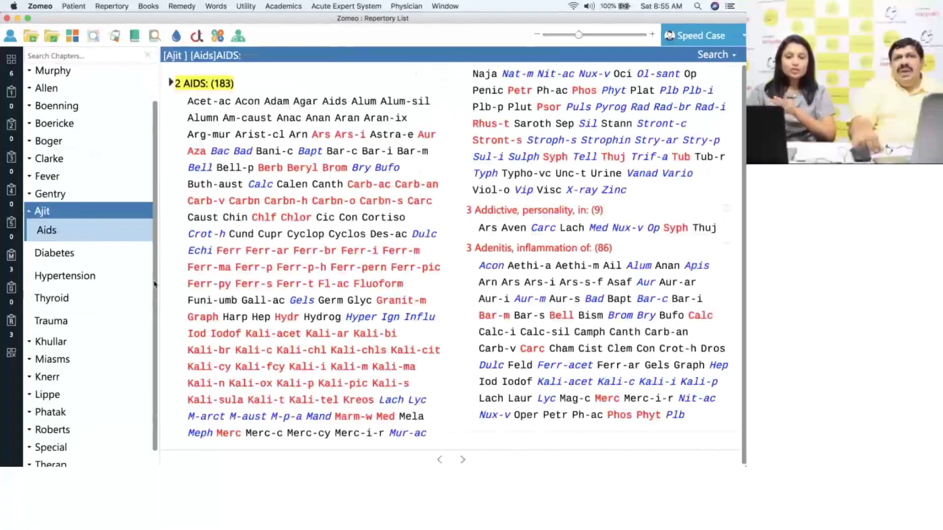
click(121, 260)
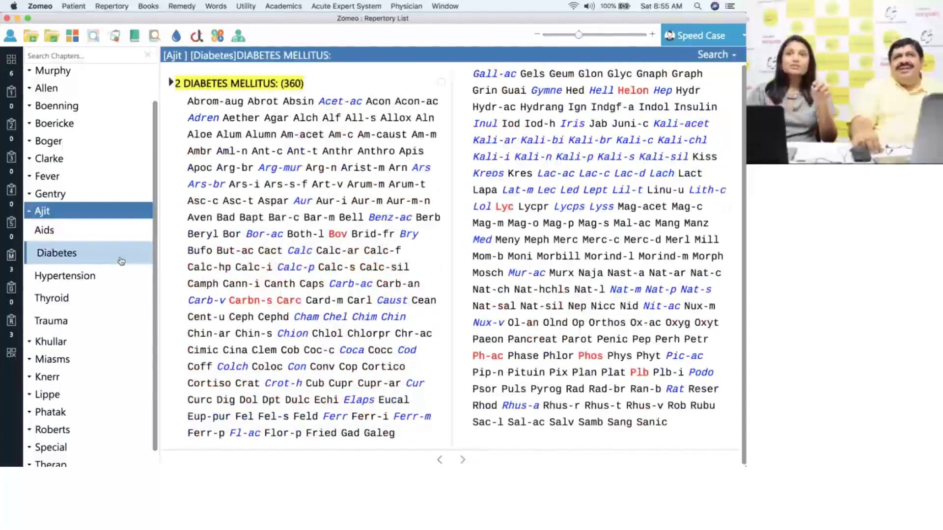
click(127, 277)
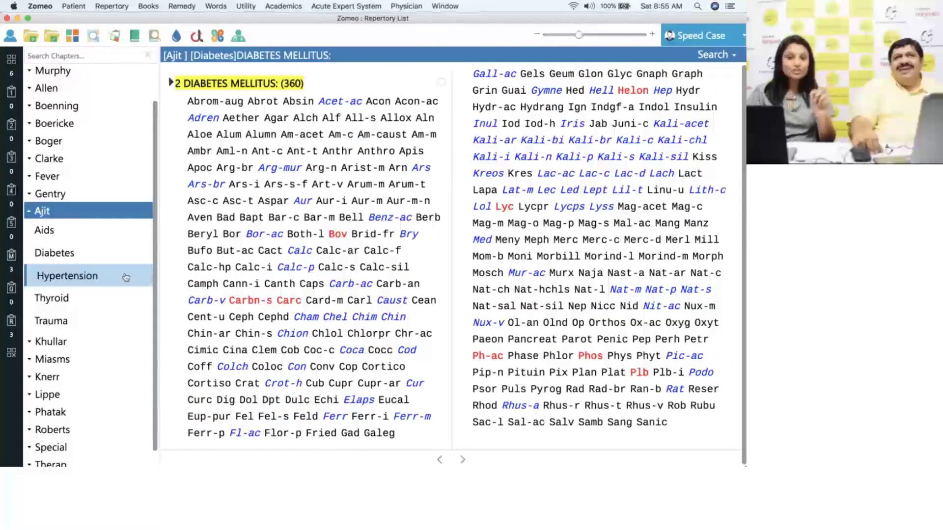
click(126, 304)
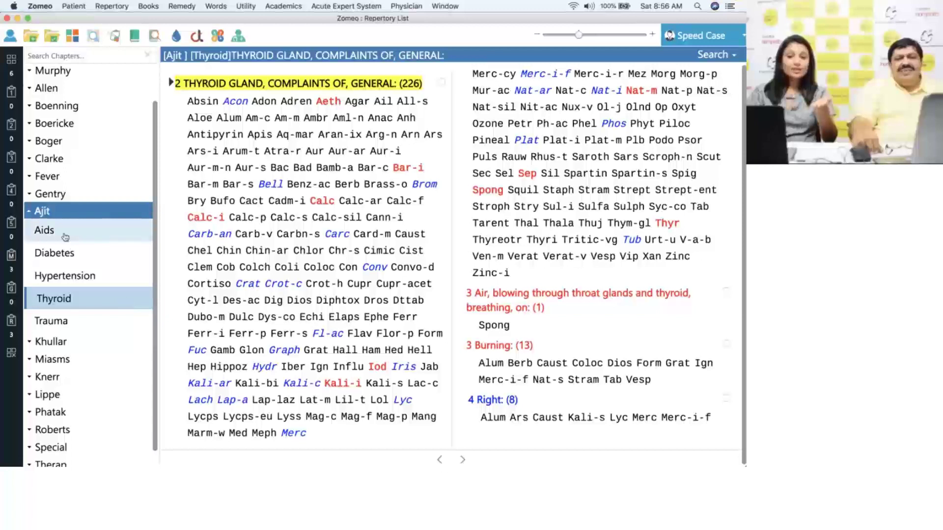
- Return to Ajit's AIDS rubrics, collapse Ajit, and open the Special chapter at Asthma
click(92, 234)
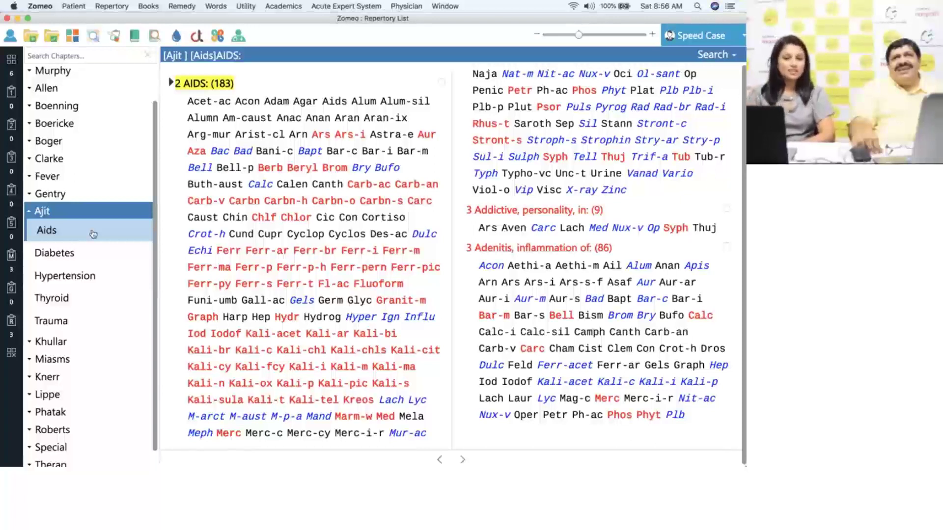
double_click(69, 211)
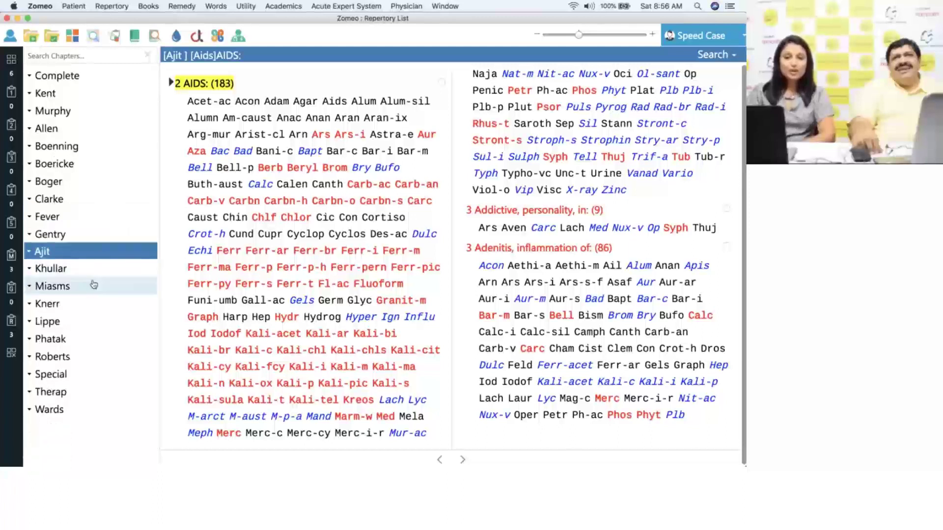
double_click(90, 375)
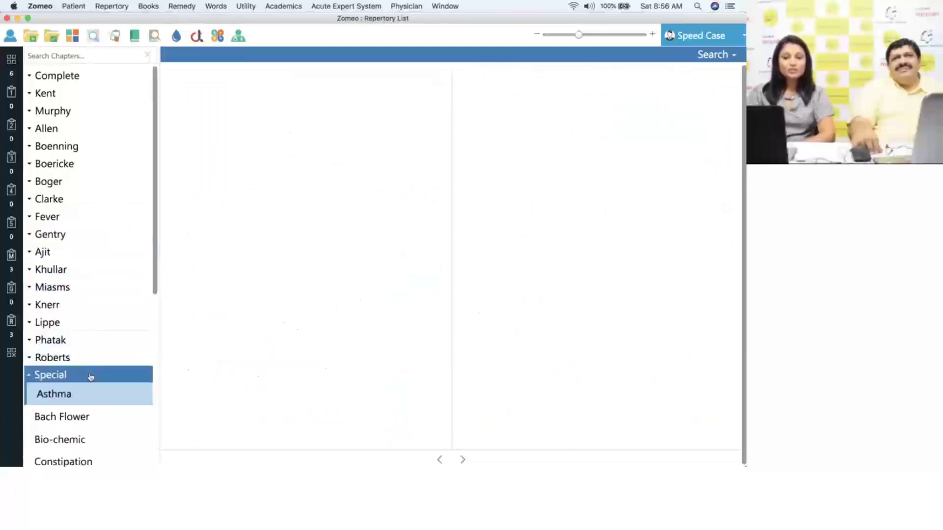
- View Special's Constipation and Obesity rubrics, ending on Piles haemorrhoids subjective (Aching 76, Burning 77)
drag(153, 273, 152, 379)
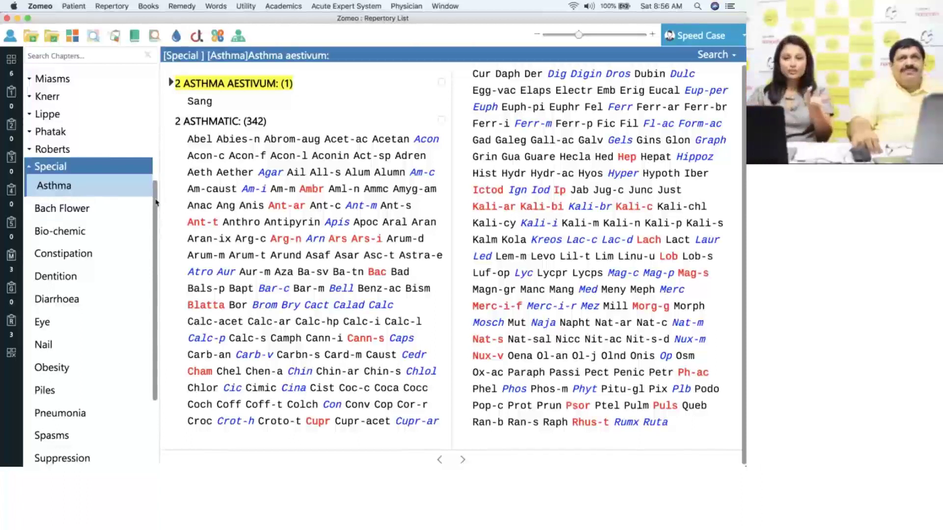
scroll(130, 233, down, 1)
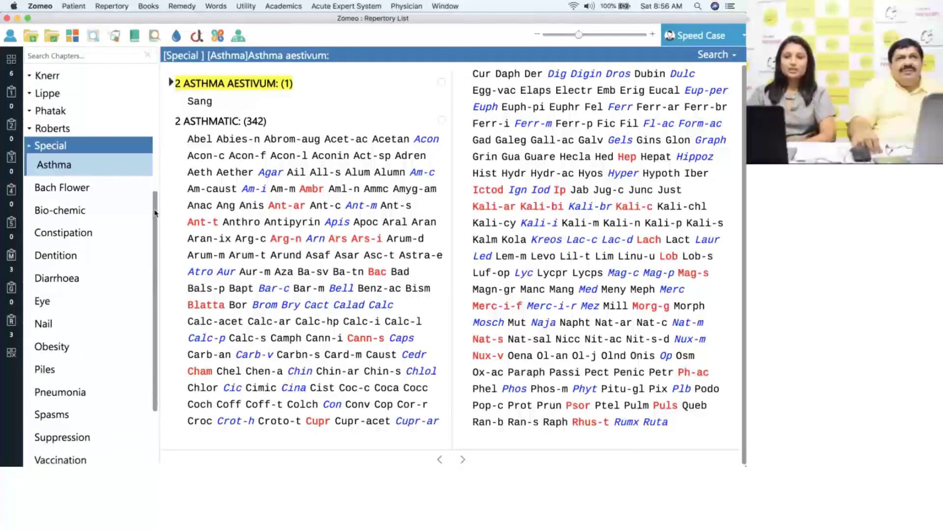
click(130, 234)
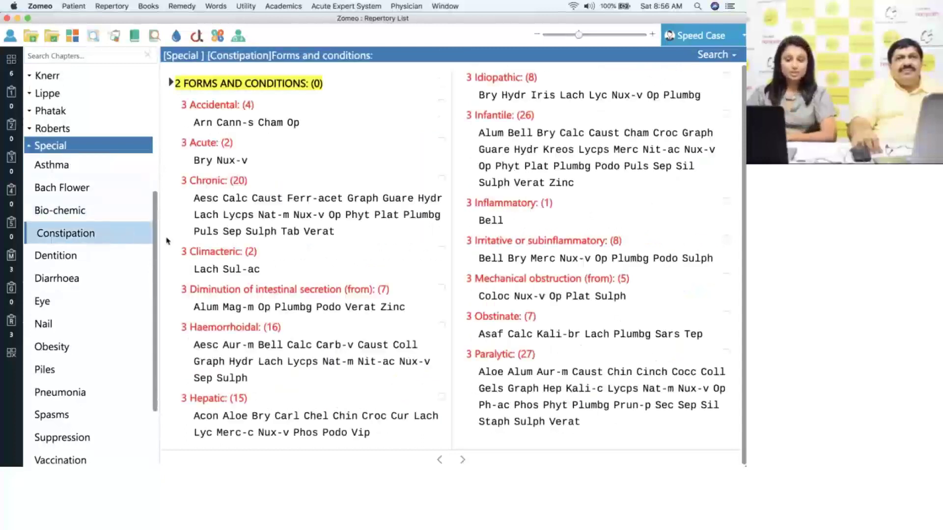
click(126, 349)
click(120, 370)
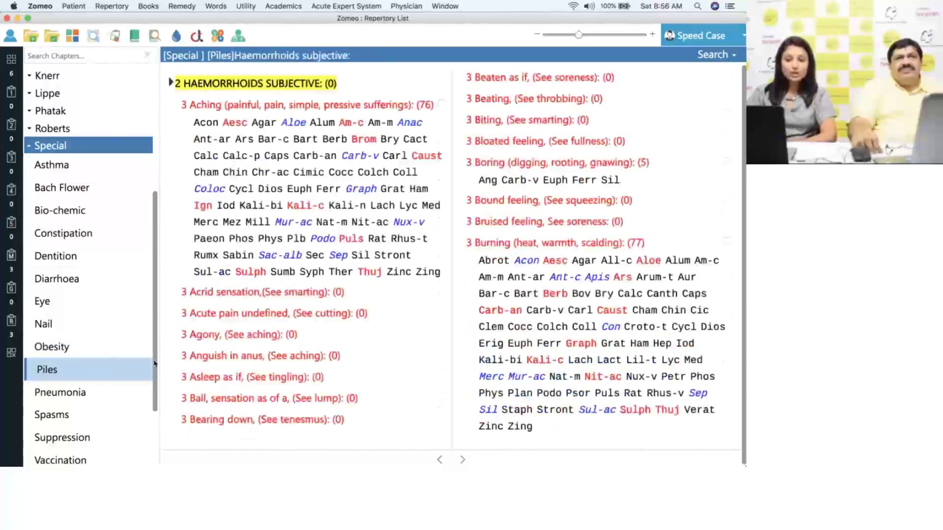
scroll(155, 366, down, 1)
scroll(156, 366, down, 2)
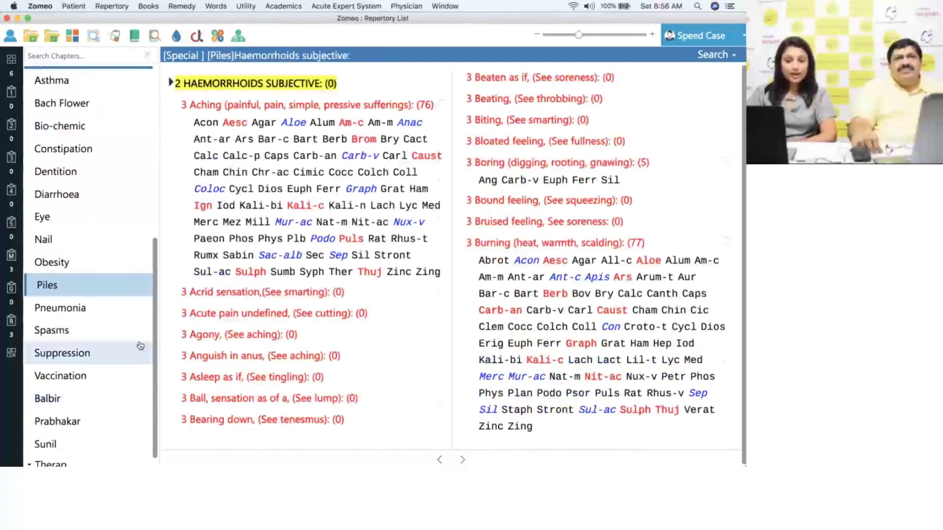
- Open Special's Vaccination rubrics, headed by 'Bad effects of vaccination after' (30 remedies), with enlarged text
click(122, 380)
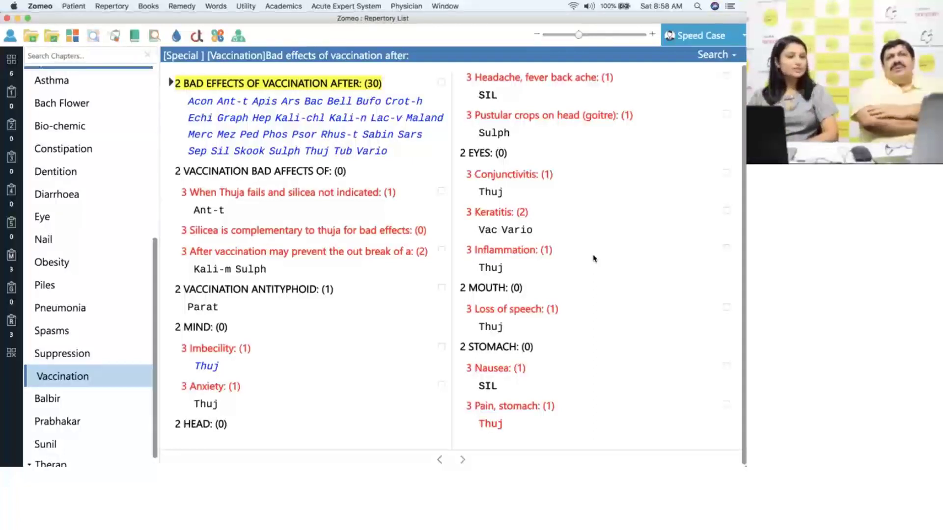
scroll(447, 119, down, 3)
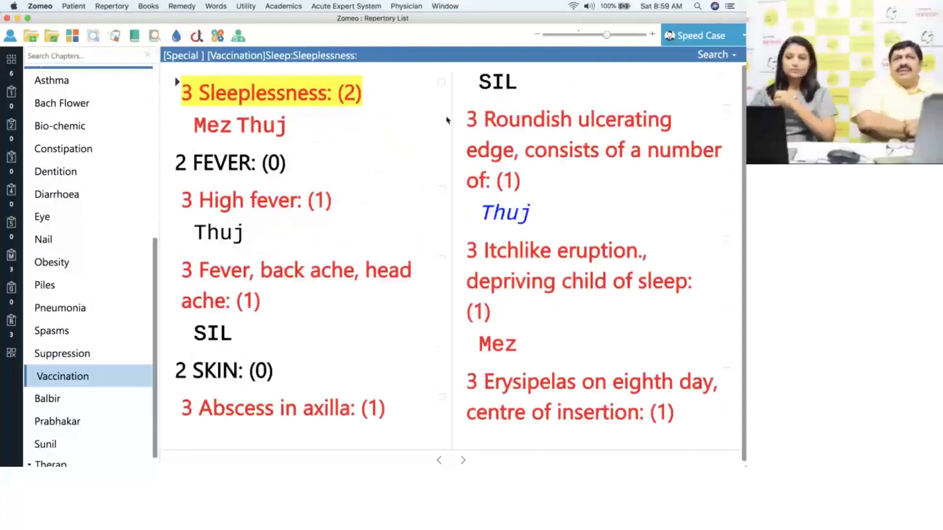
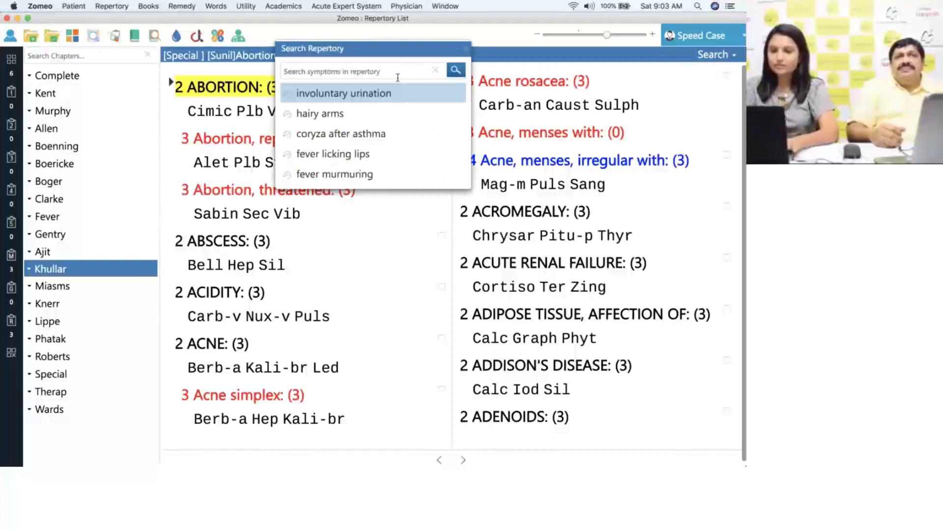
- Search all repertories for psoriasis, then filter the results to Boericke's six rubrics
text(psoriasis)
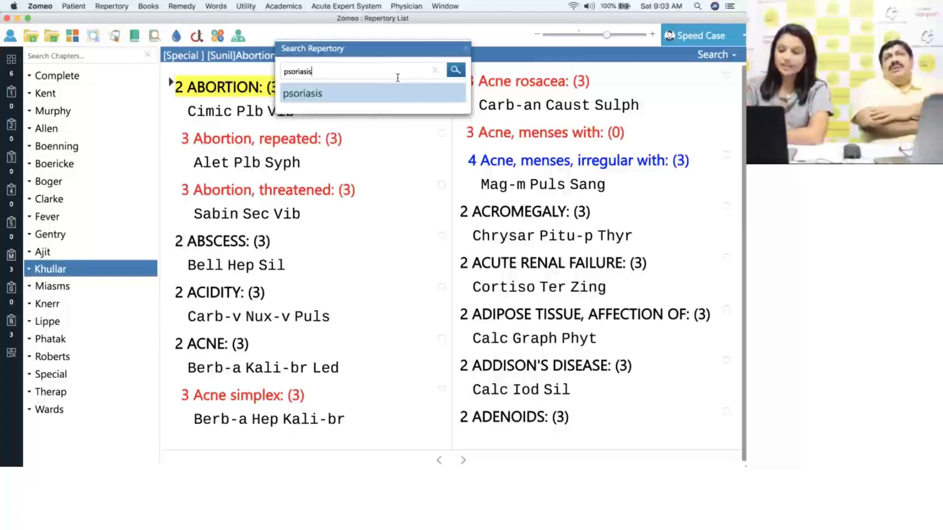
key(Return)
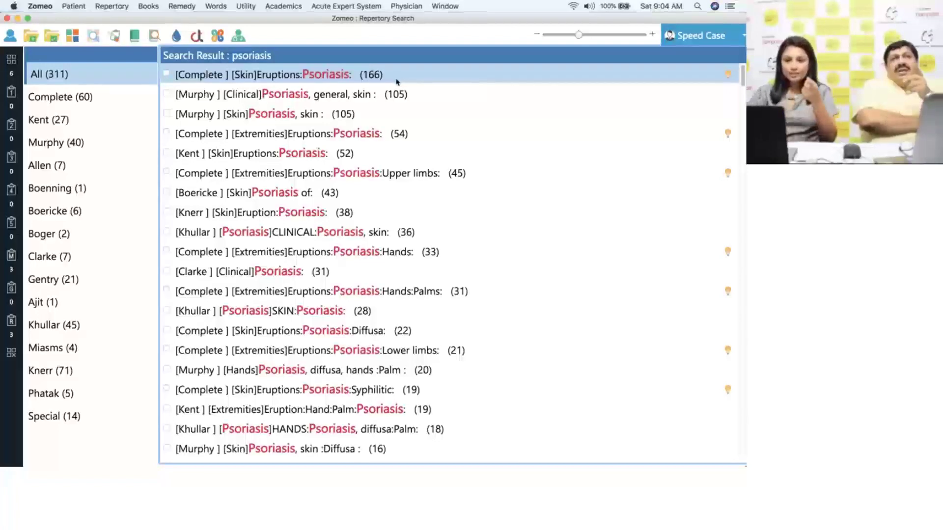
click(123, 211)
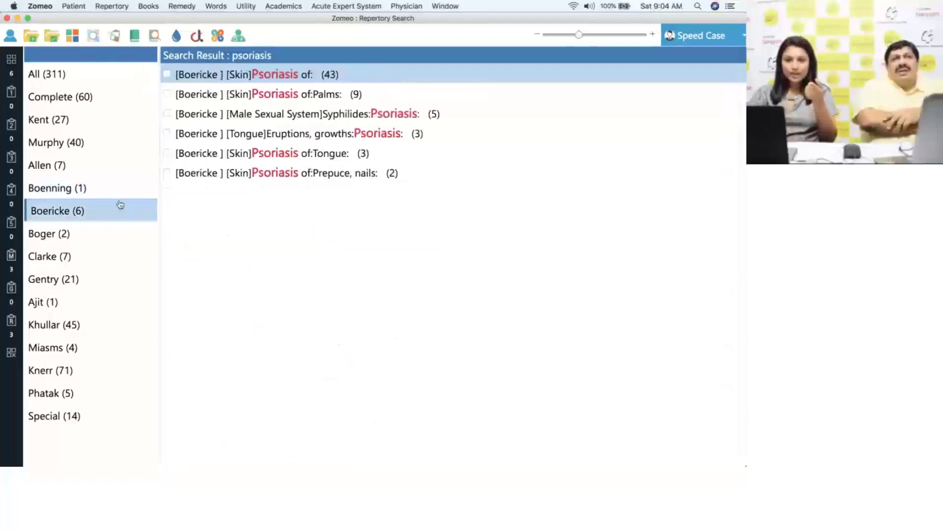
click(110, 190)
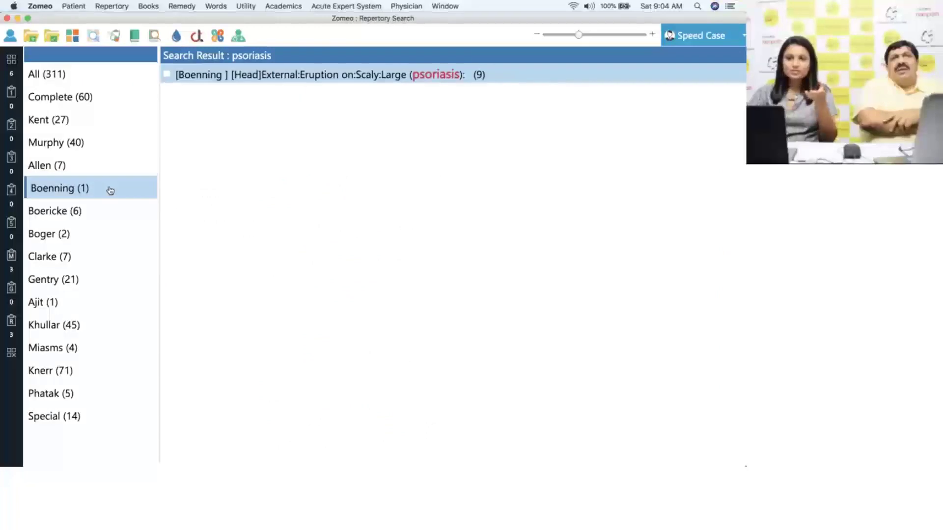
click(103, 210)
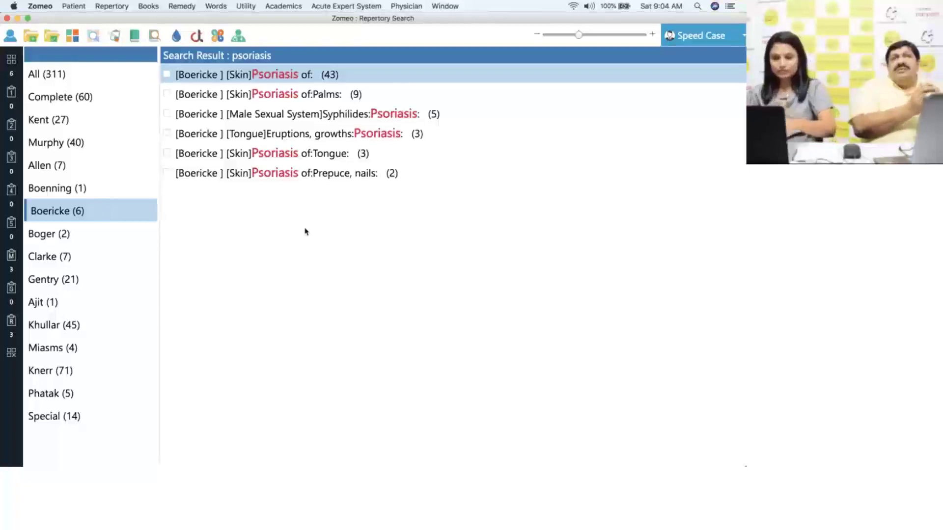
key(super+f)
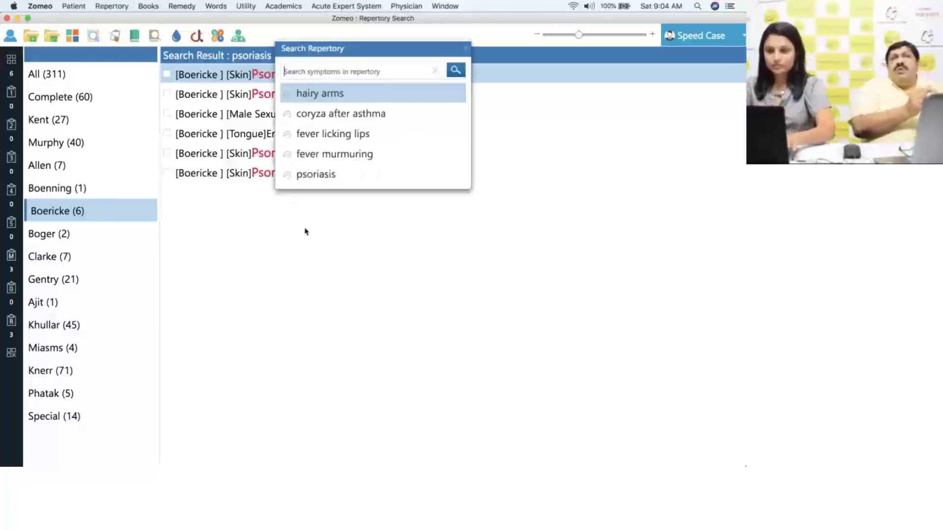
- Search for 'psoriasis palms', listing 29 rubrics with 12 from Gentry
text(psoria)
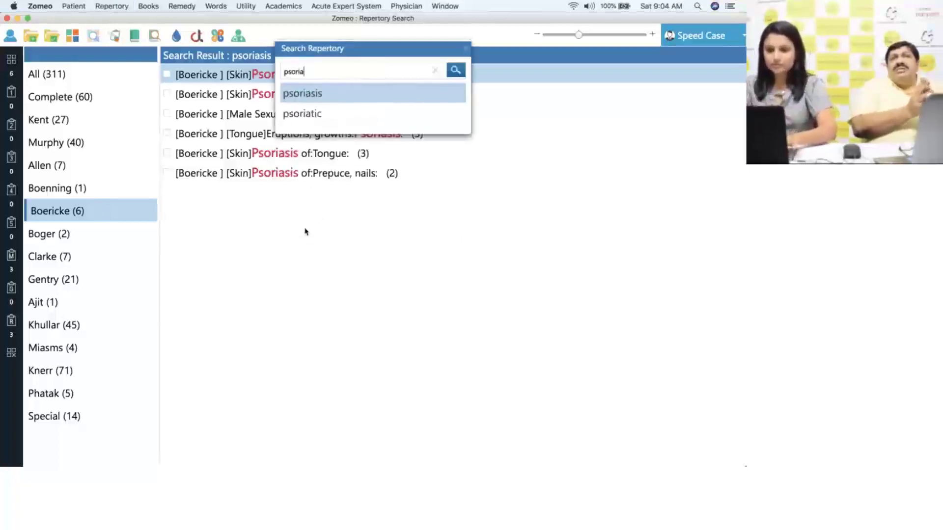
text(sis palms)
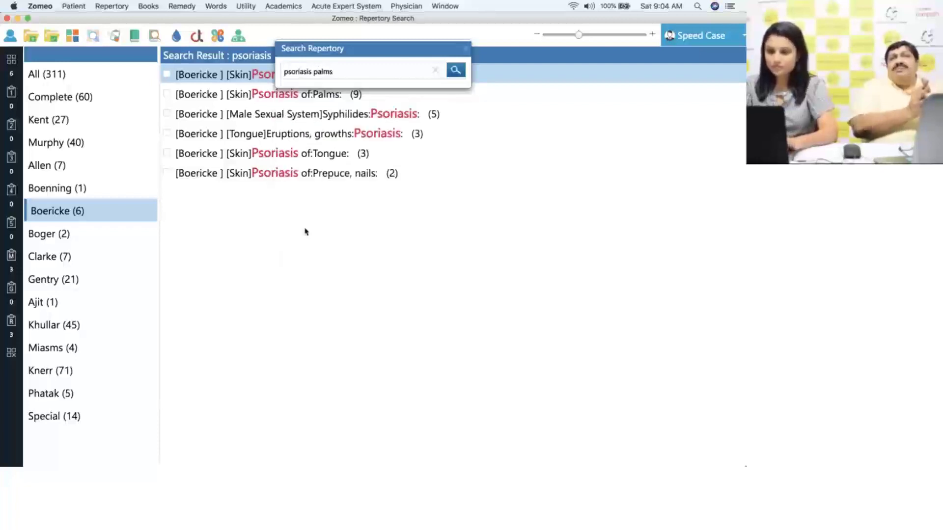
key(Return)
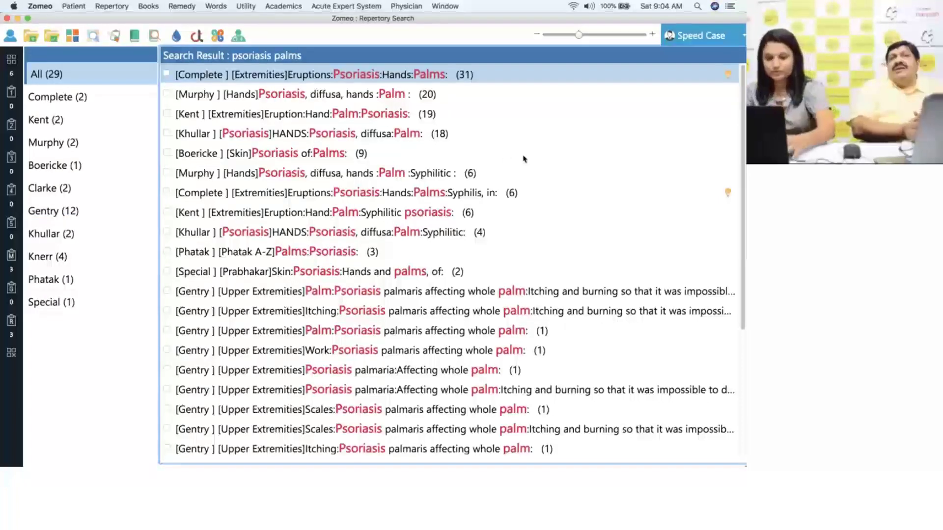
key(super+f)
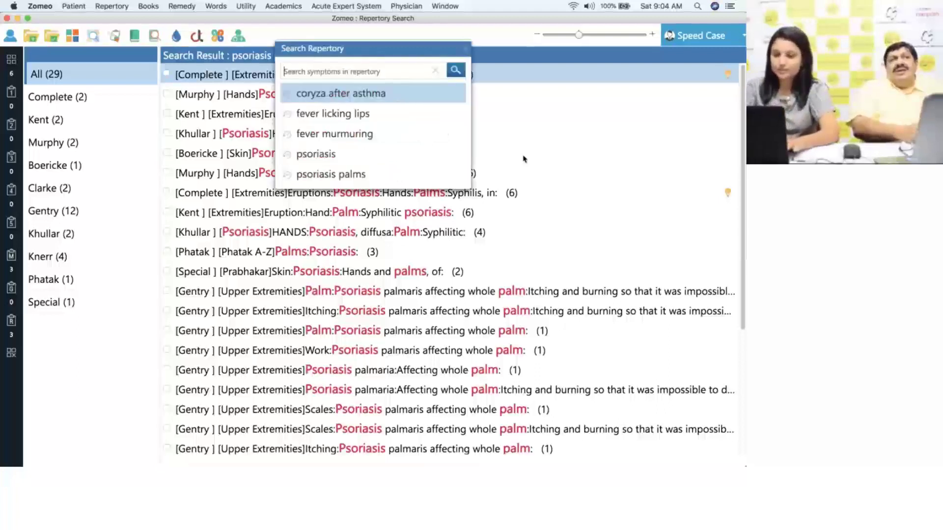
- Search for 'psoriasis tongue' and browse its ten results filtered by Complete and Clarke
text(psoriasis)
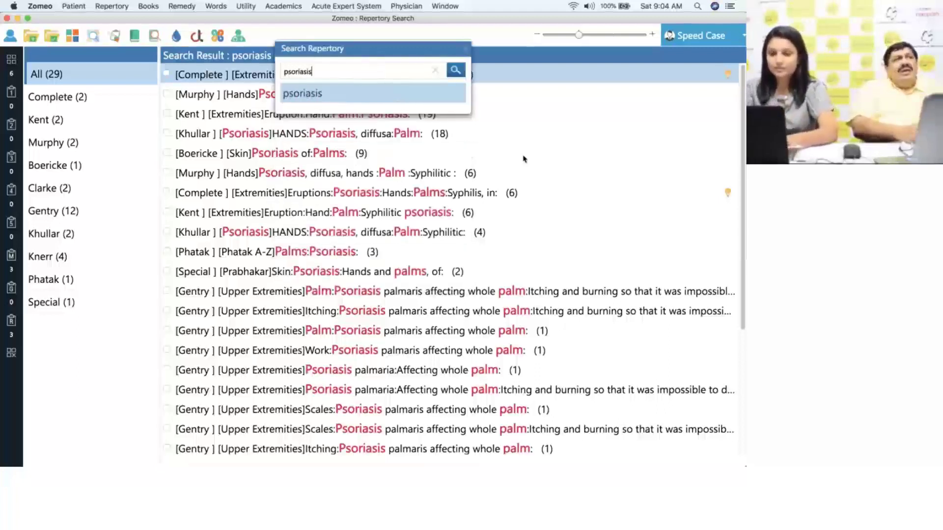
text( ton)
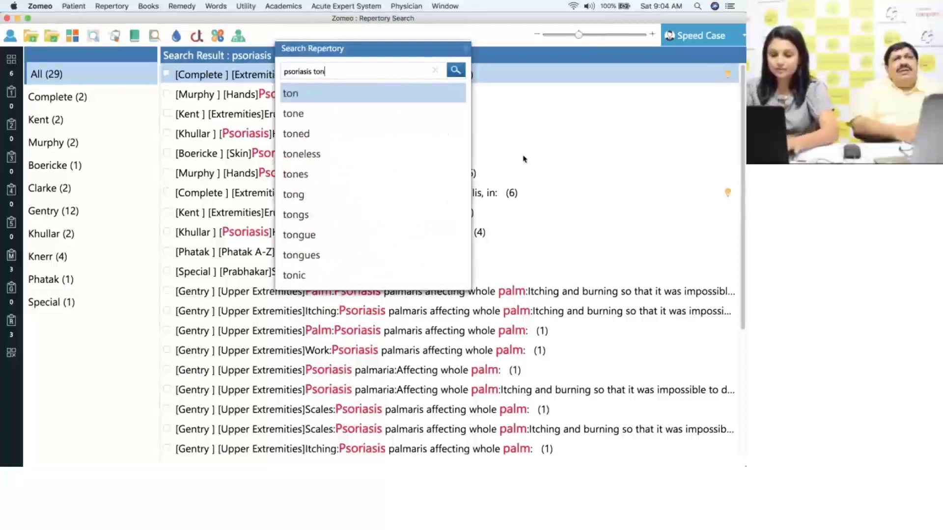
text(gue)
key(Return)
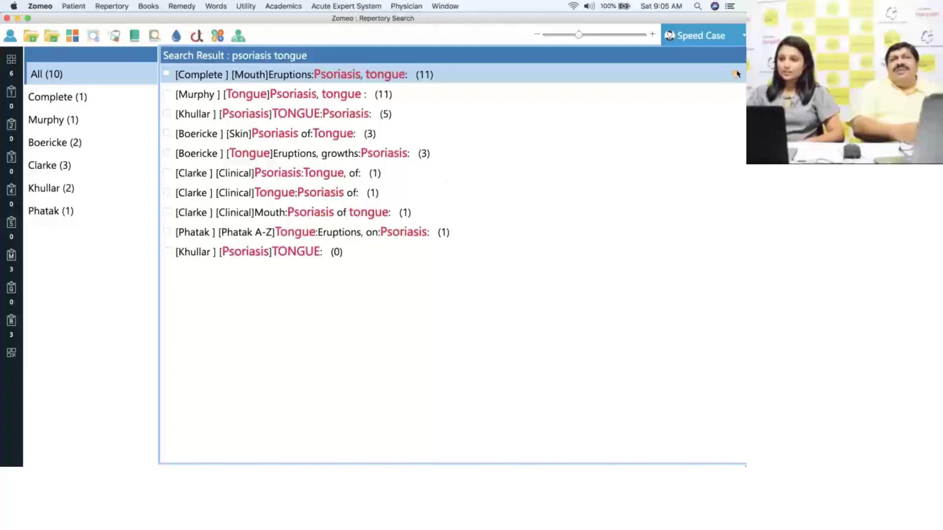
click(91, 98)
click(87, 75)
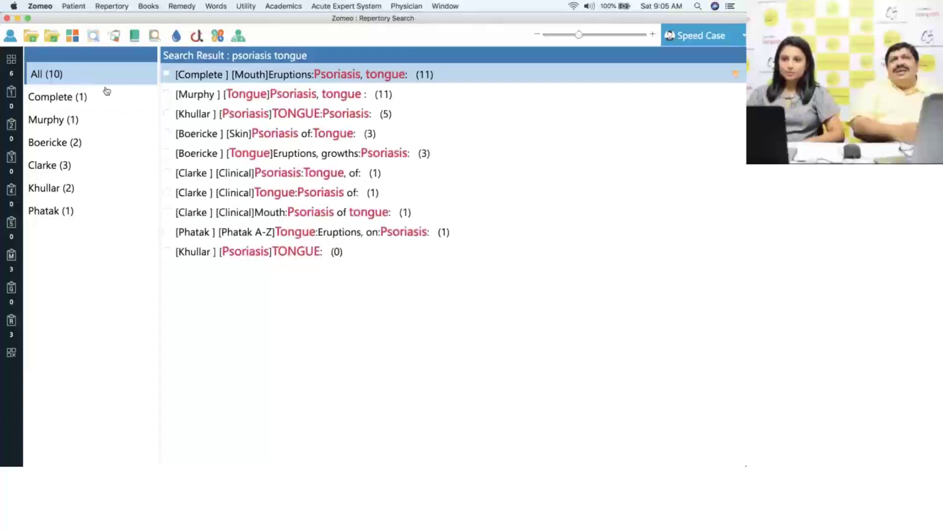
click(95, 166)
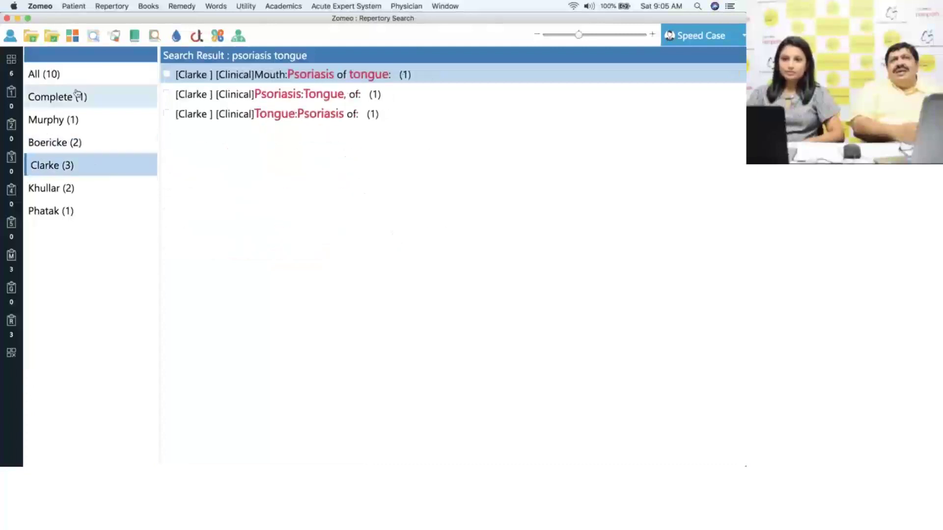
click(74, 75)
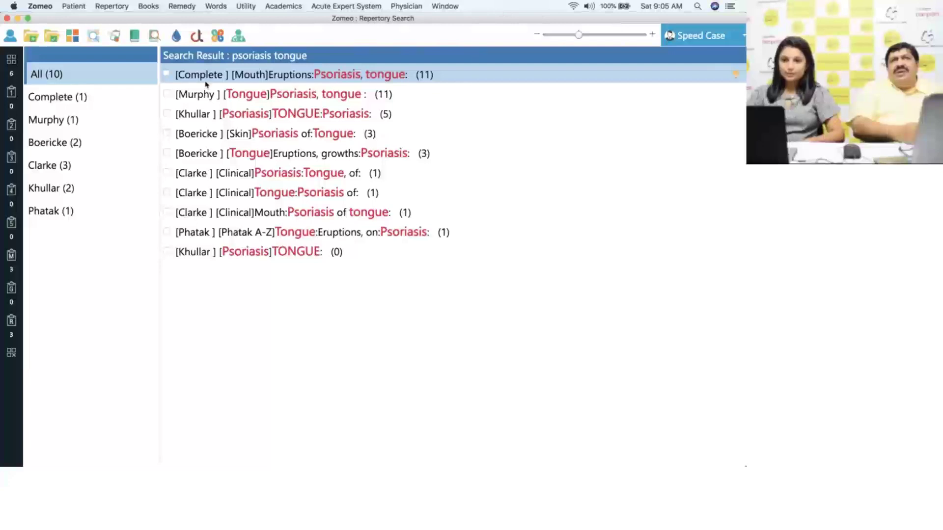
- Add the nine psoriasis tongue rubrics and repertorise all 15 symptoms, with Mur-ac leading at 22
click(166, 74)
click(167, 93)
click(167, 113)
click(167, 133)
click(167, 153)
click(167, 174)
click(167, 193)
click(167, 212)
click(167, 232)
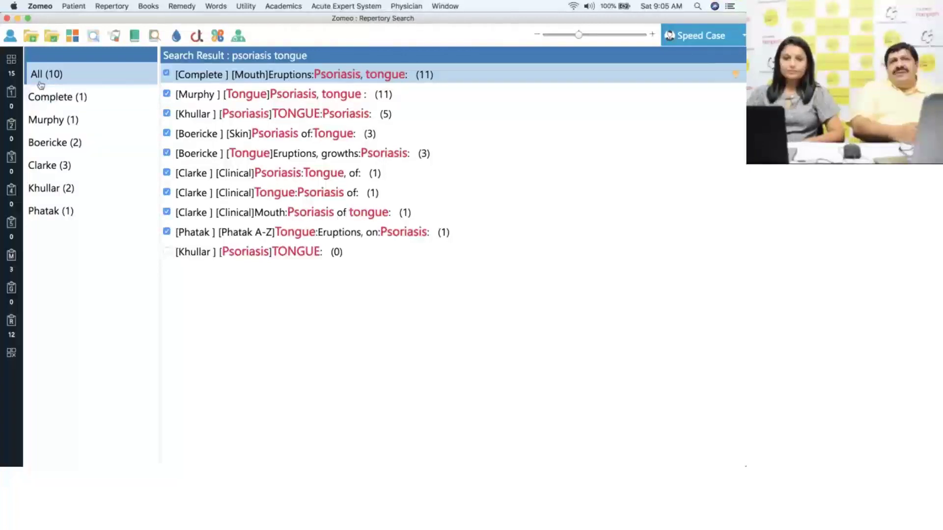
click(11, 71)
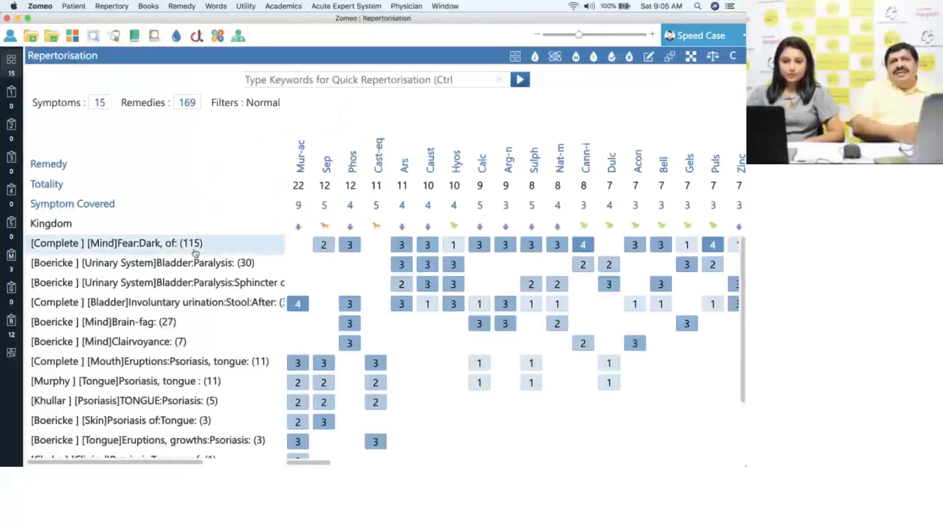
- Scroll to the bottom of the remedy grid and show the Academics menu
drag(744, 275, 744, 388)
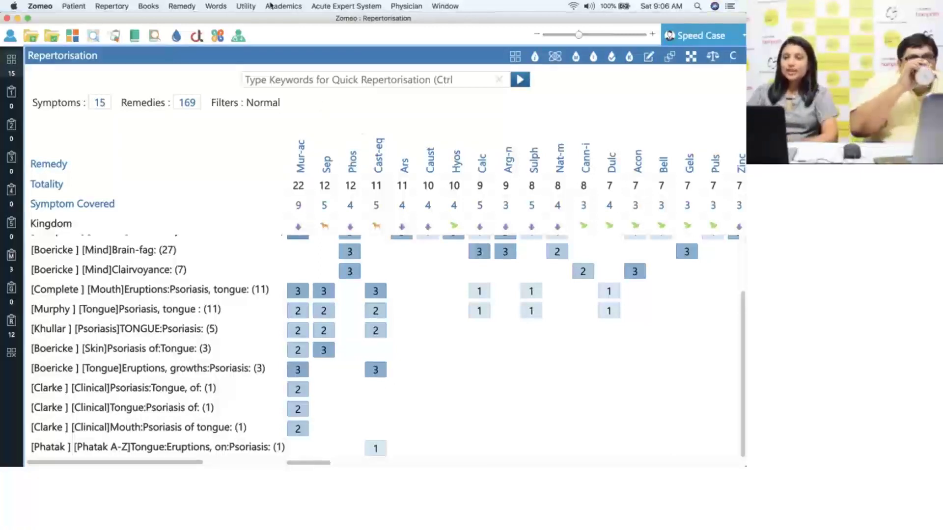
click(284, 5)
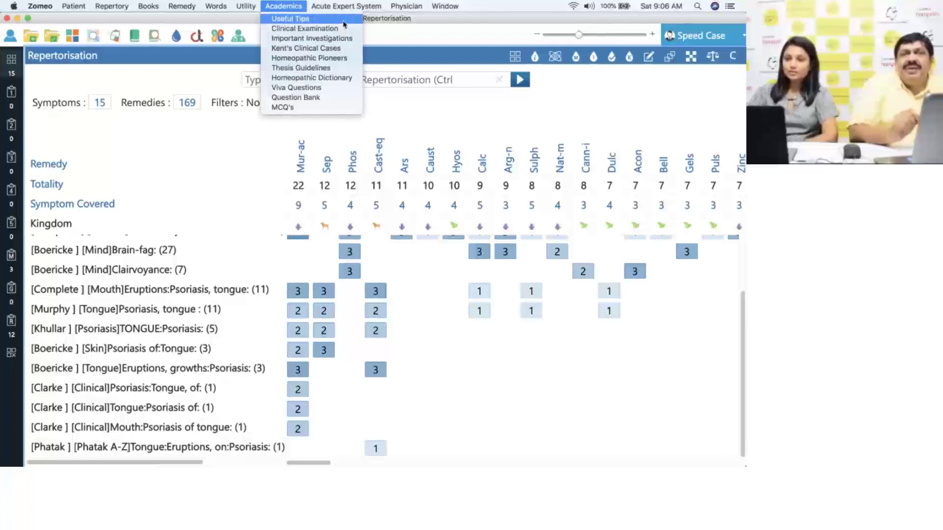
- Open Useful Tips' Amazing Facts, paging through the bones, curly hair, eyesight, water and memory facts
click(344, 23)
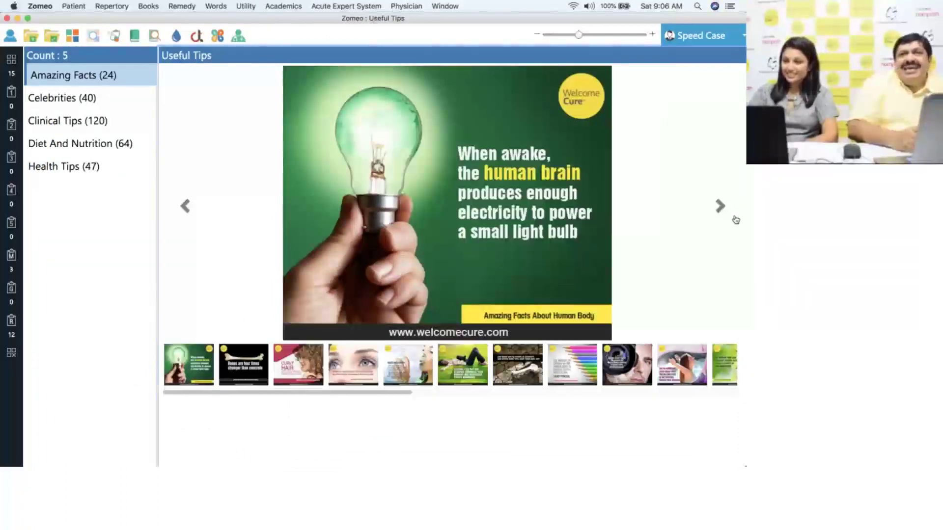
click(721, 208)
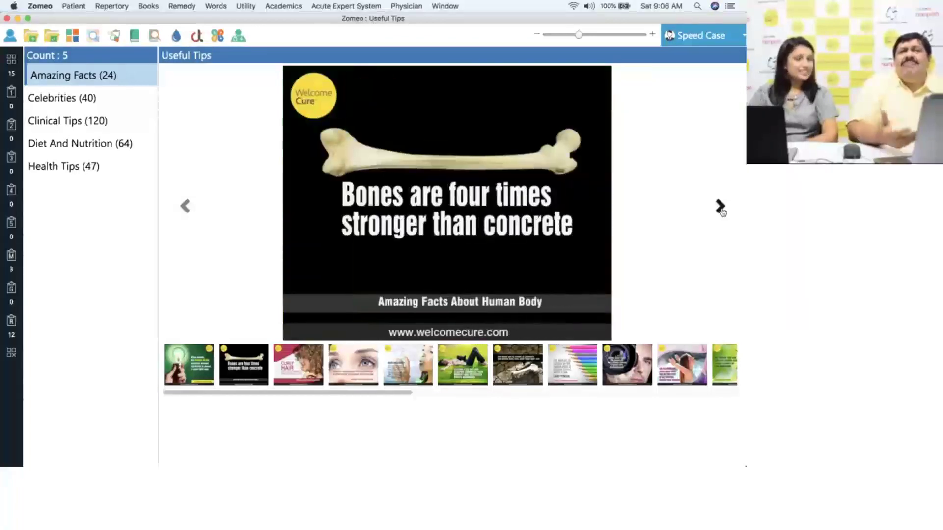
click(720, 208)
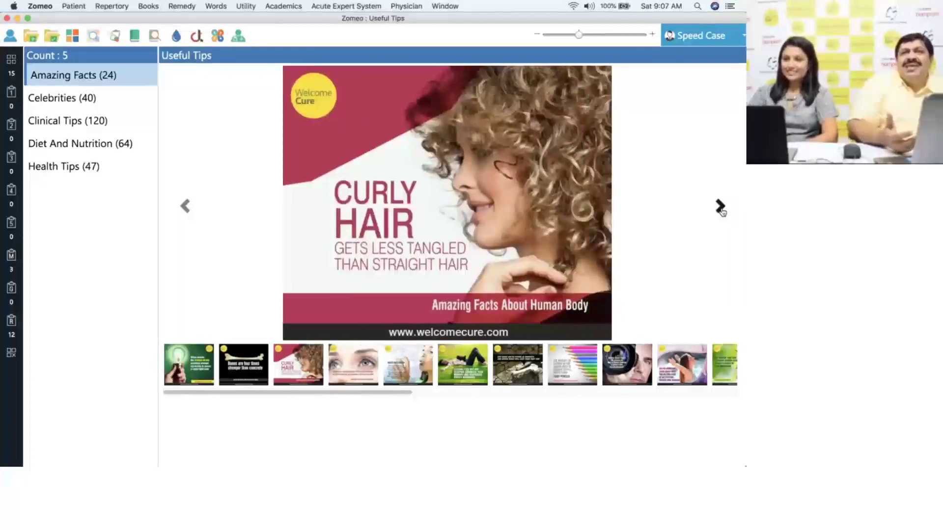
click(720, 207)
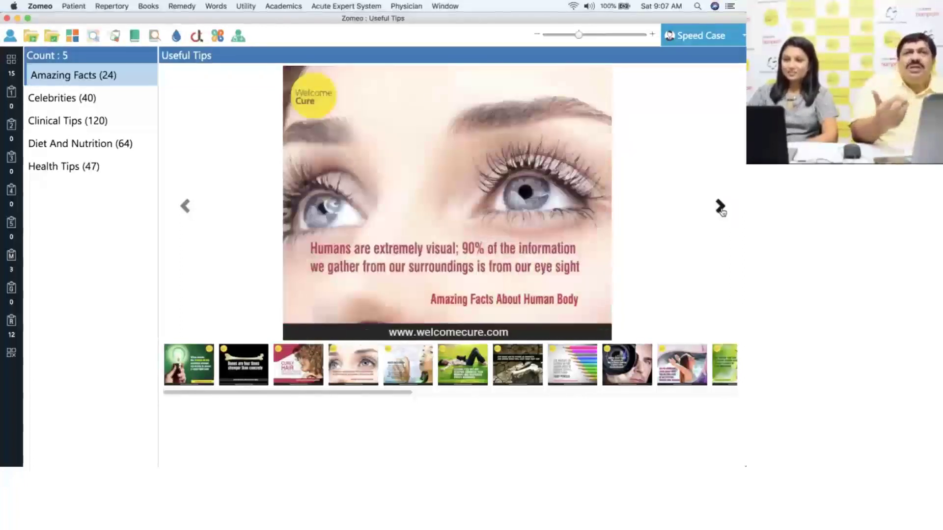
click(720, 207)
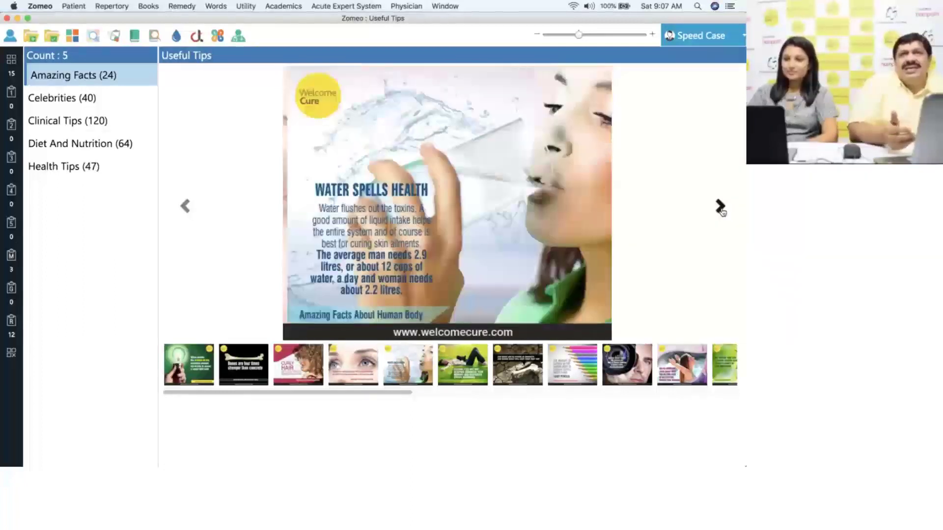
click(720, 207)
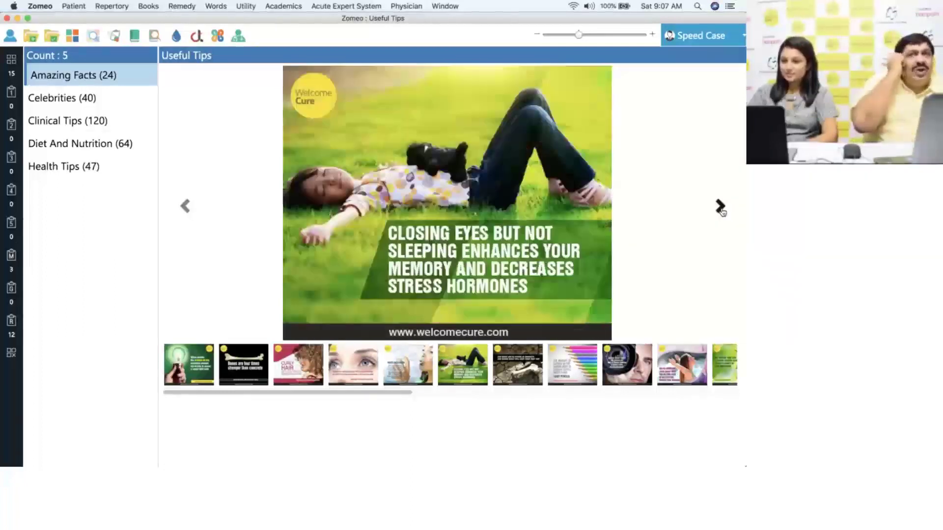
- Continue past the bones, pencil and eye-camera facts to the lungs inhaling air slide
click(720, 208)
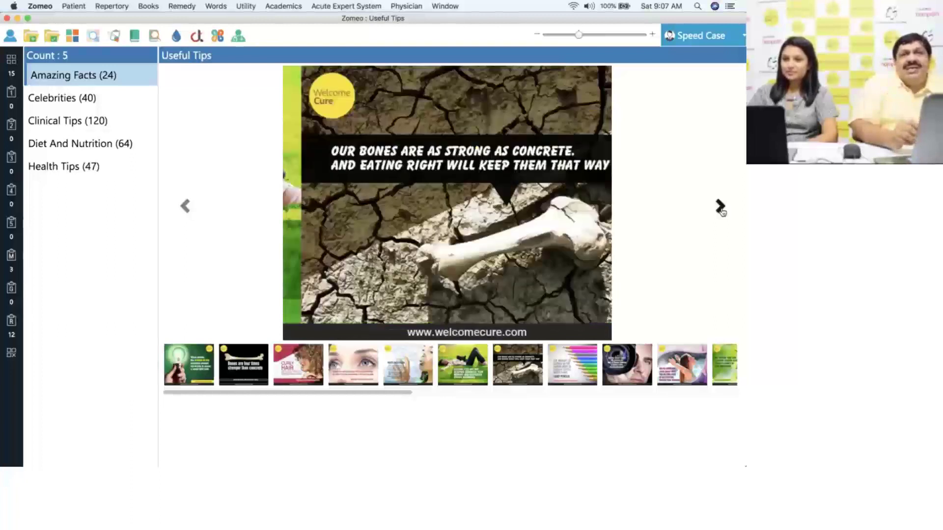
click(720, 207)
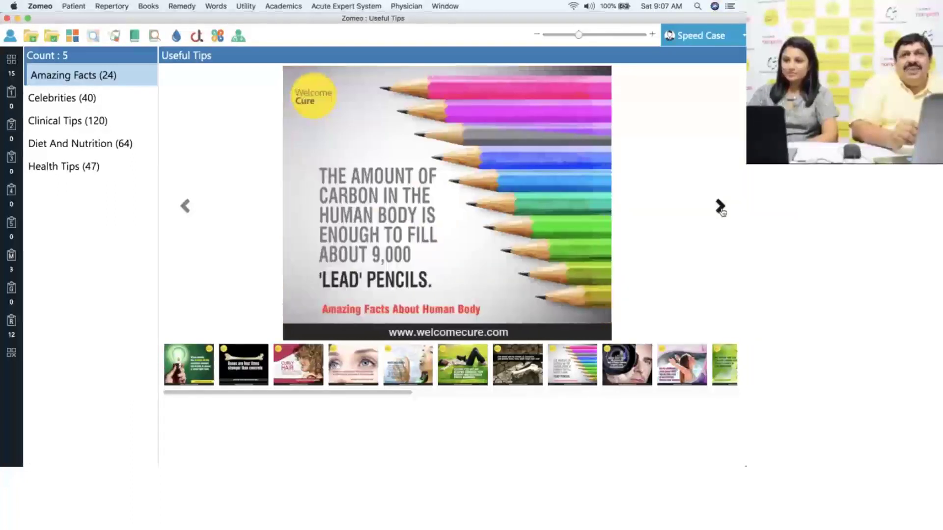
click(720, 207)
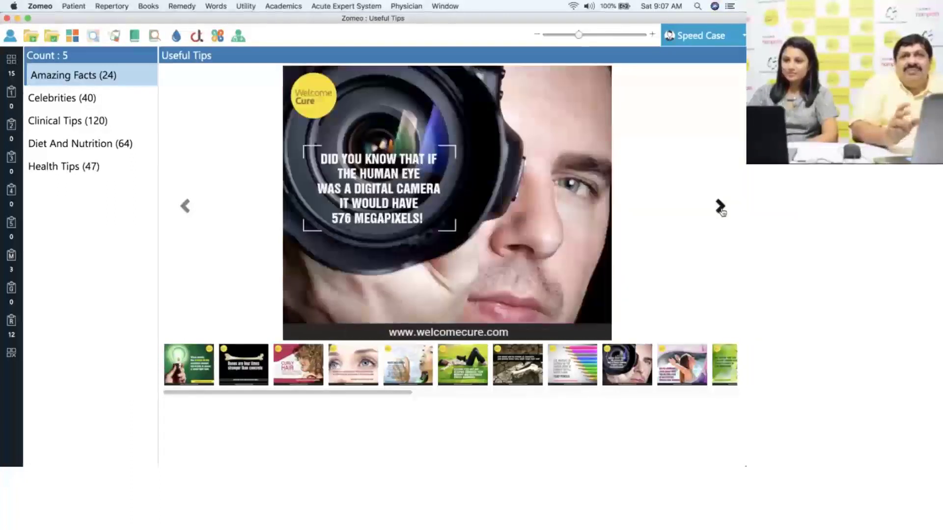
click(184, 208)
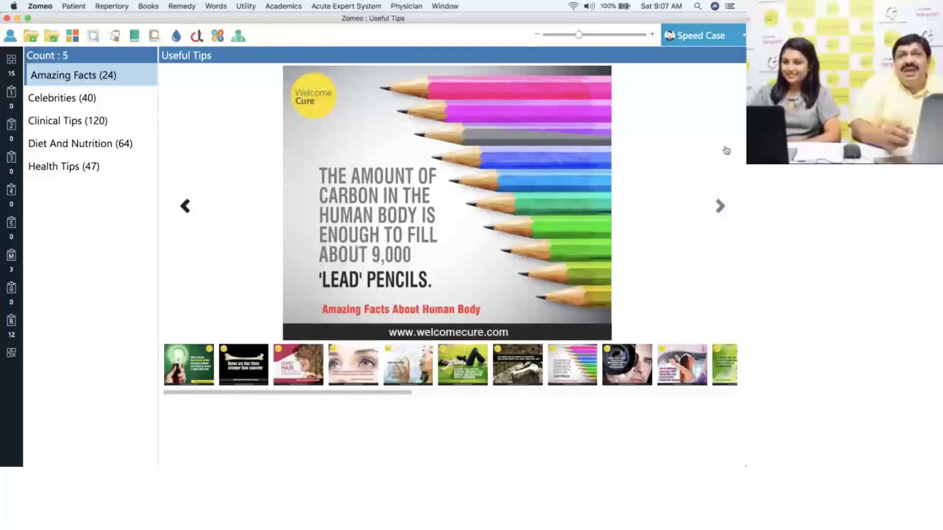
click(721, 207)
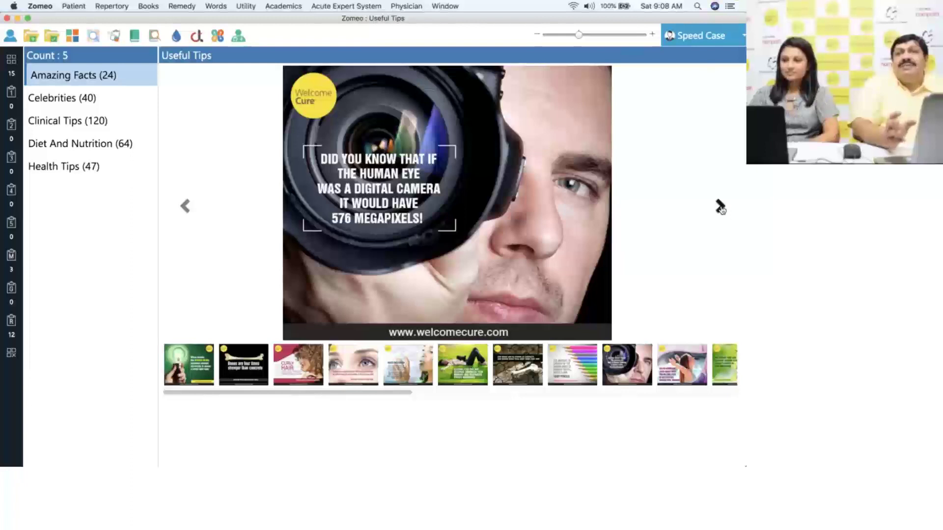
click(721, 207)
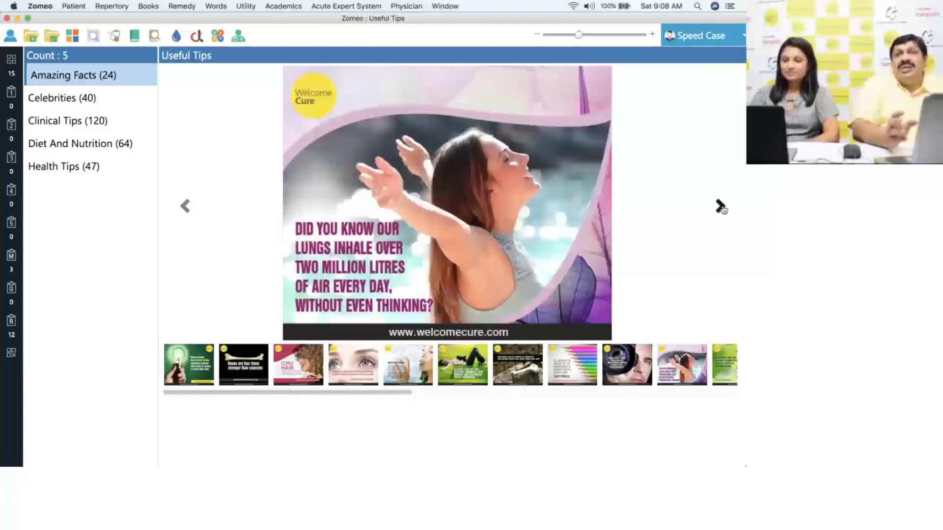
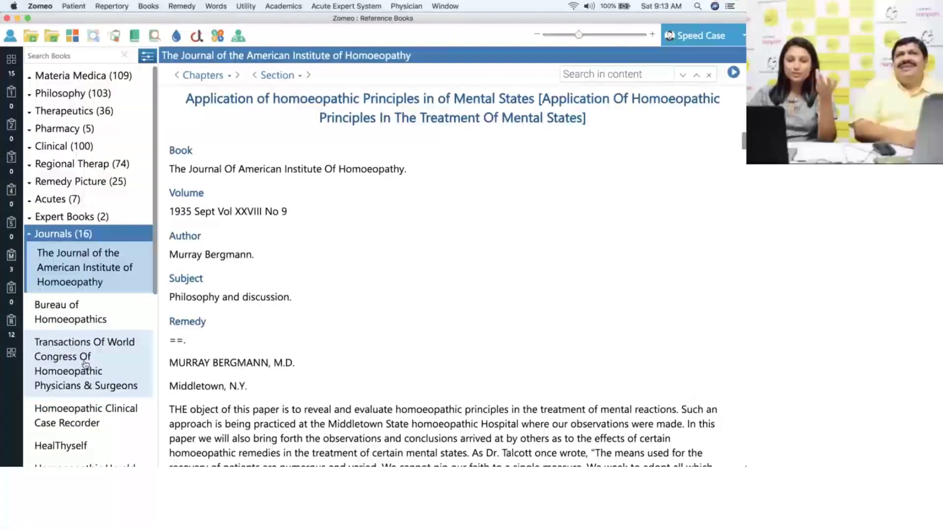
- Browse the Clinical Case Recorder, Homoeopathic Herald, HealThyself, Homoeopathy, Indian and National journals
drag(155, 291, 155, 377)
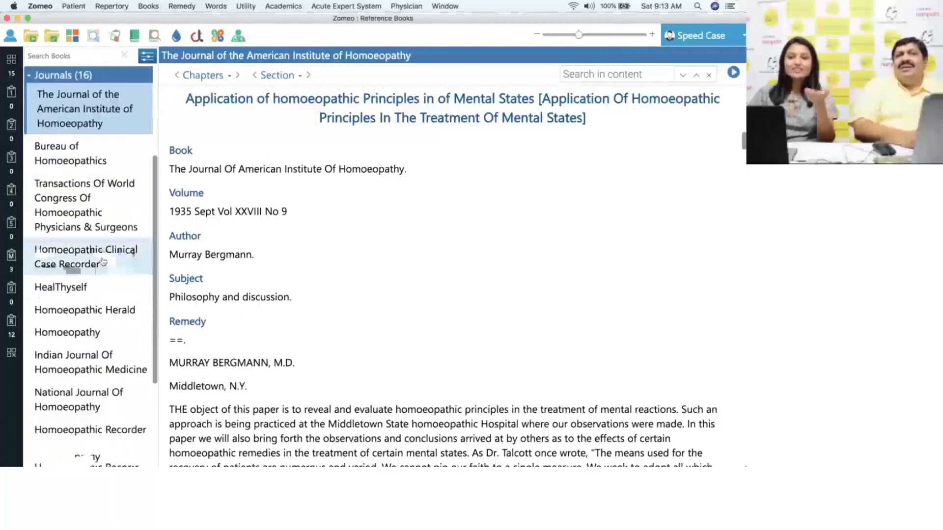
click(102, 262)
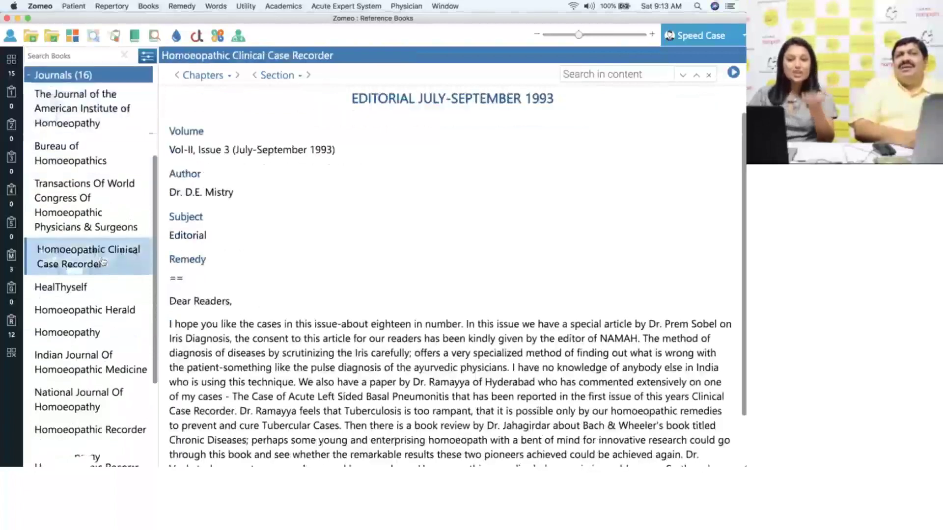
click(98, 313)
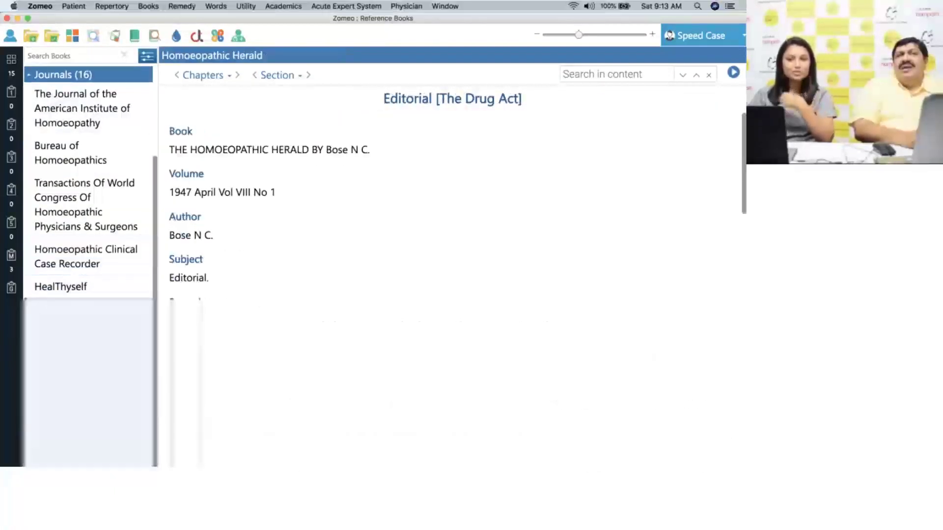
click(87, 291)
click(88, 332)
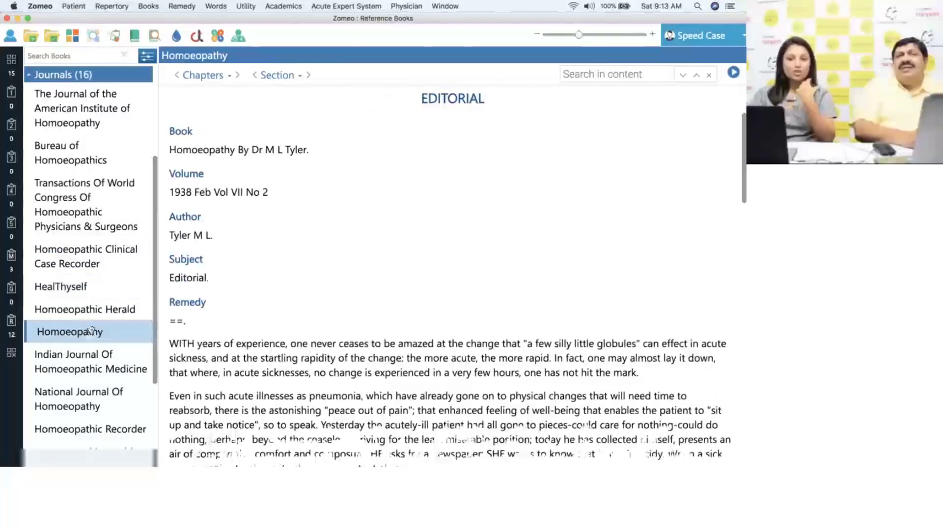
click(91, 365)
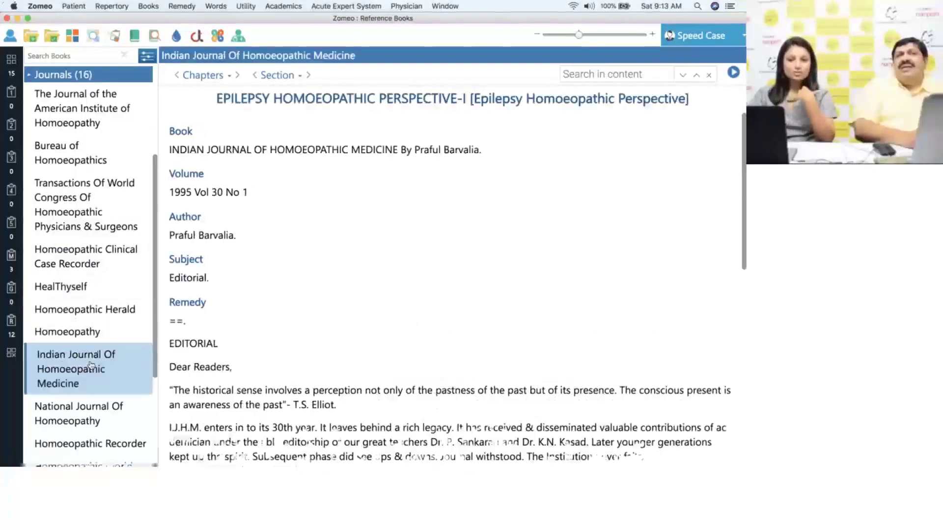
click(95, 417)
scroll(149, 363, down, 5)
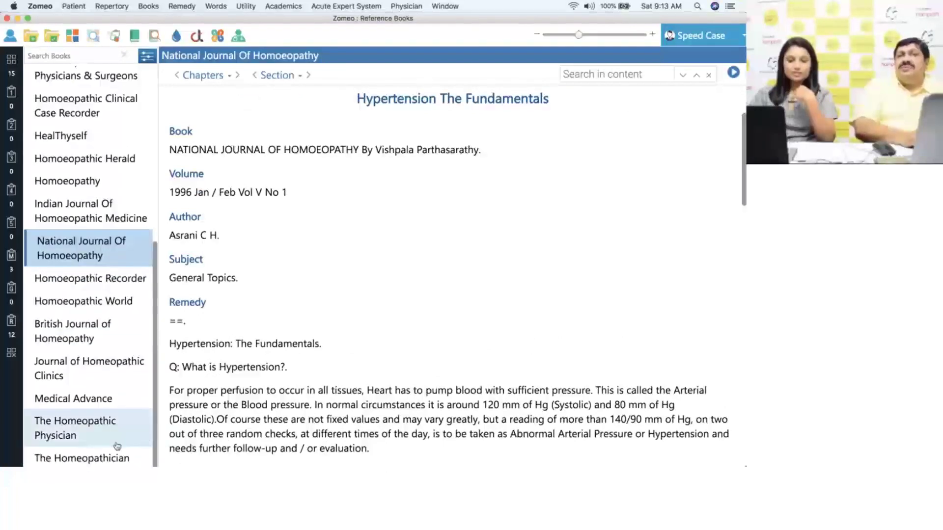
- Open The Homeopathician's 1912 Kent editorial and collapse the Journals category
click(111, 458)
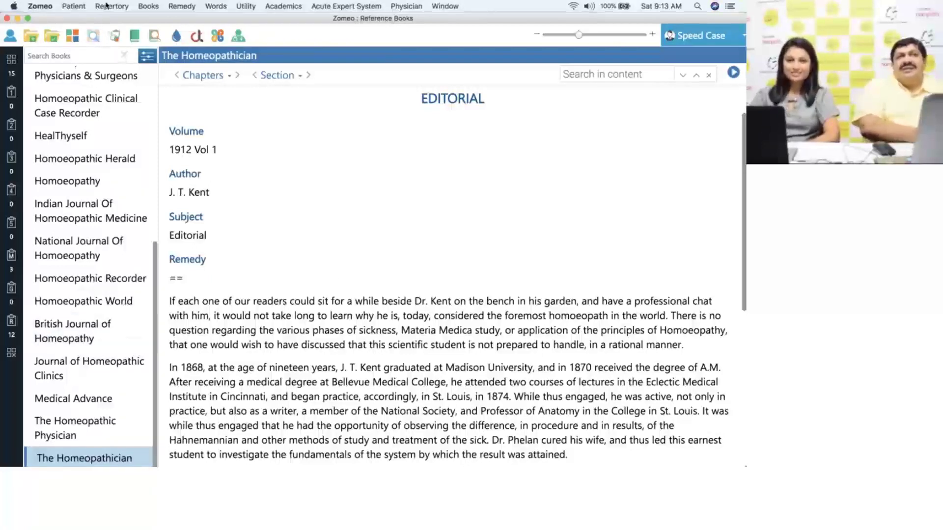
drag(159, 261, 157, 99)
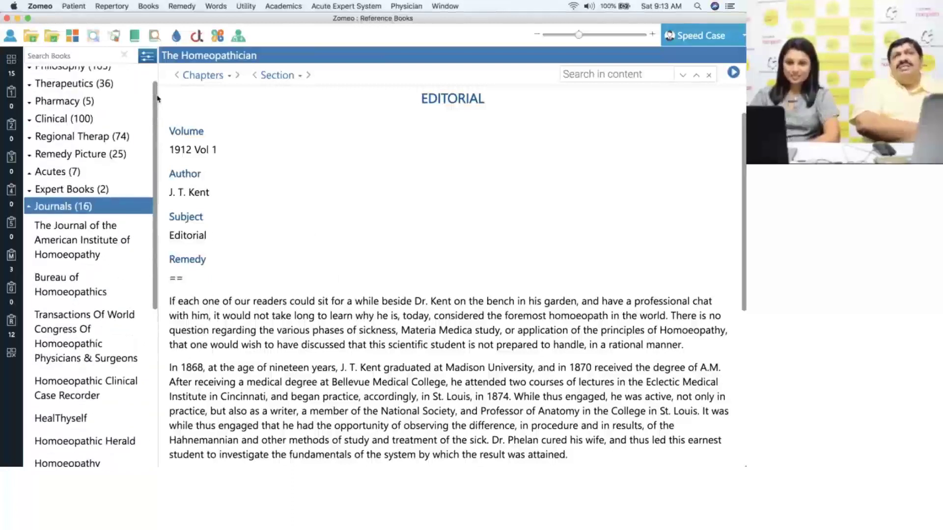
click(128, 210)
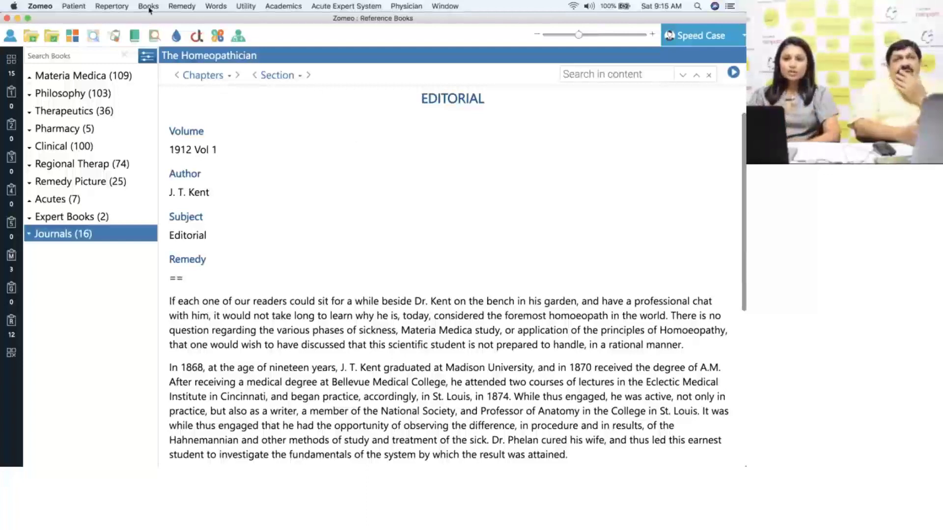
- Search all books for 'prolapse uterus', returning 235 hits across 57 books
click(148, 6)
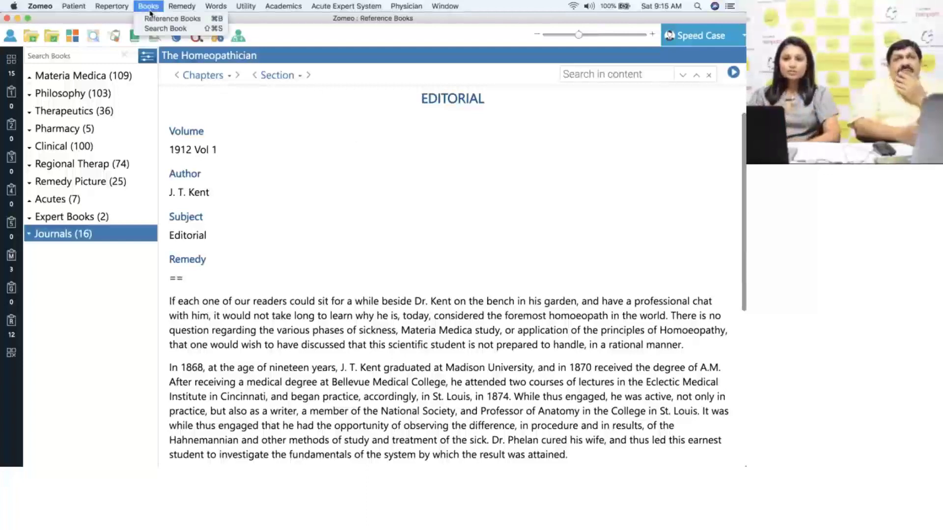
click(195, 29)
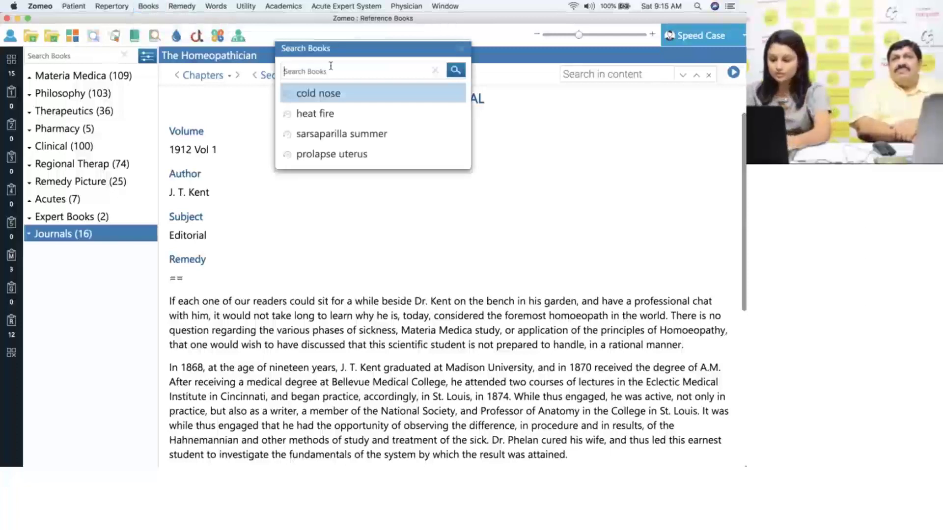
text(pr)
text(o)
key(BackSpace)
text(rolaps)
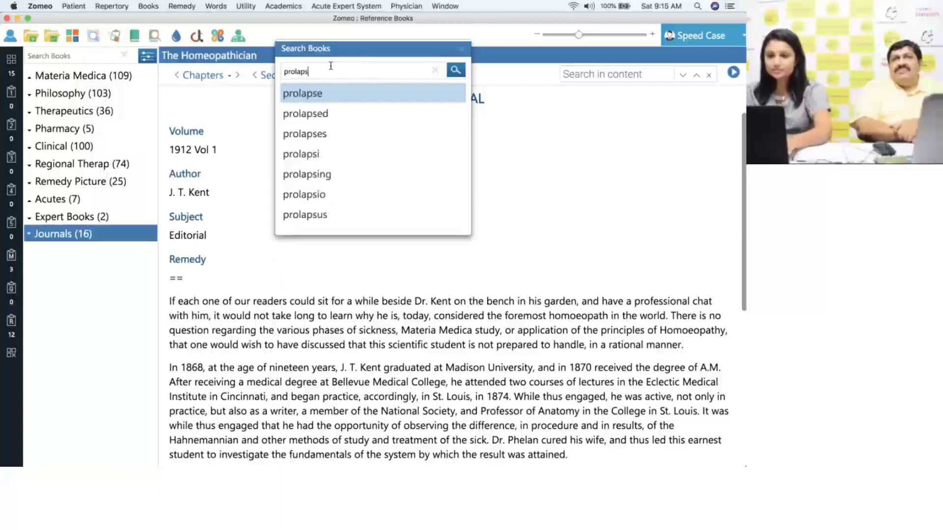
text(e uterus)
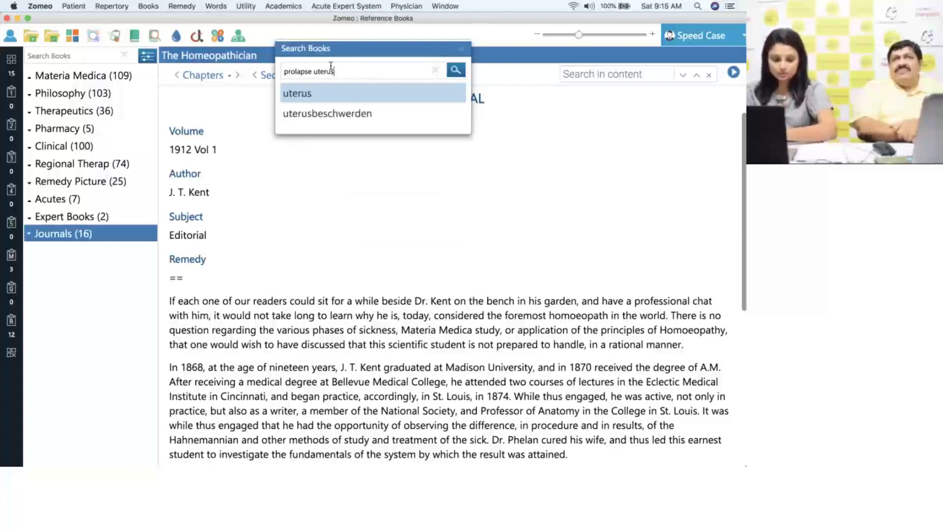
key(Return)
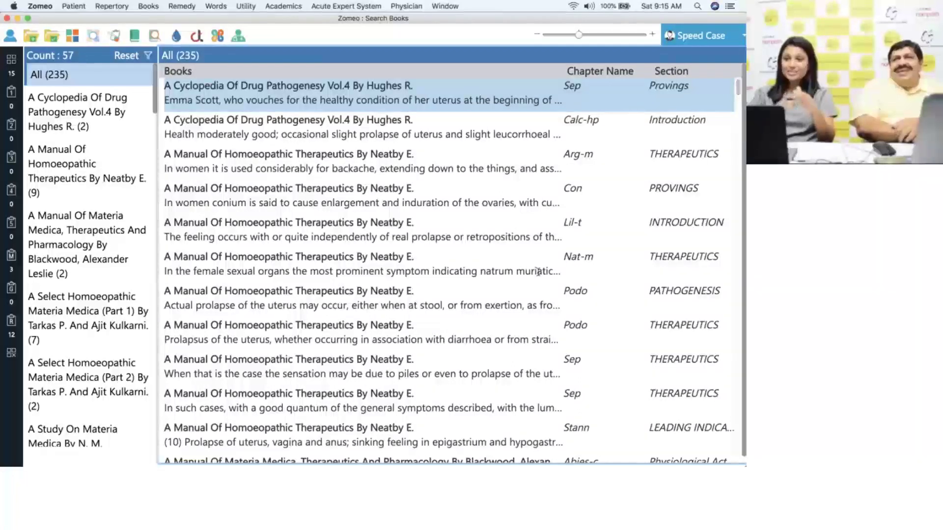
double_click(472, 303)
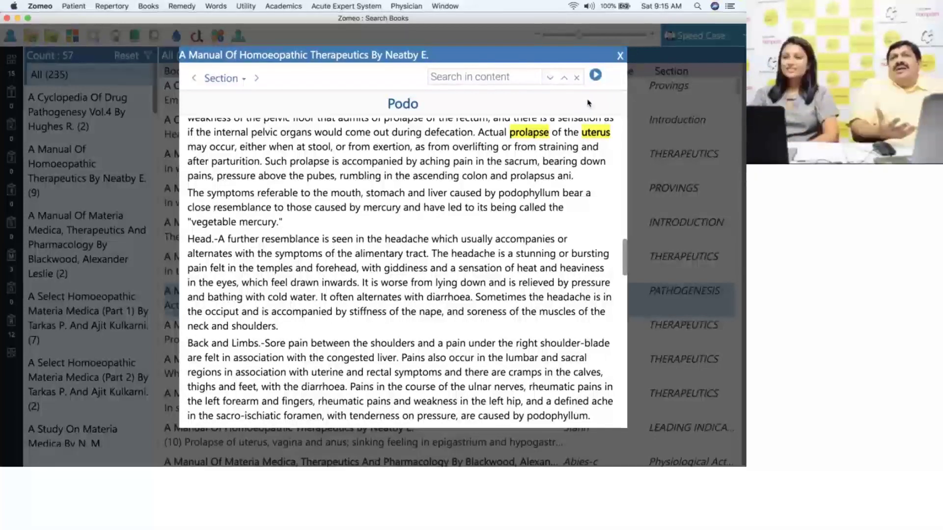
click(620, 55)
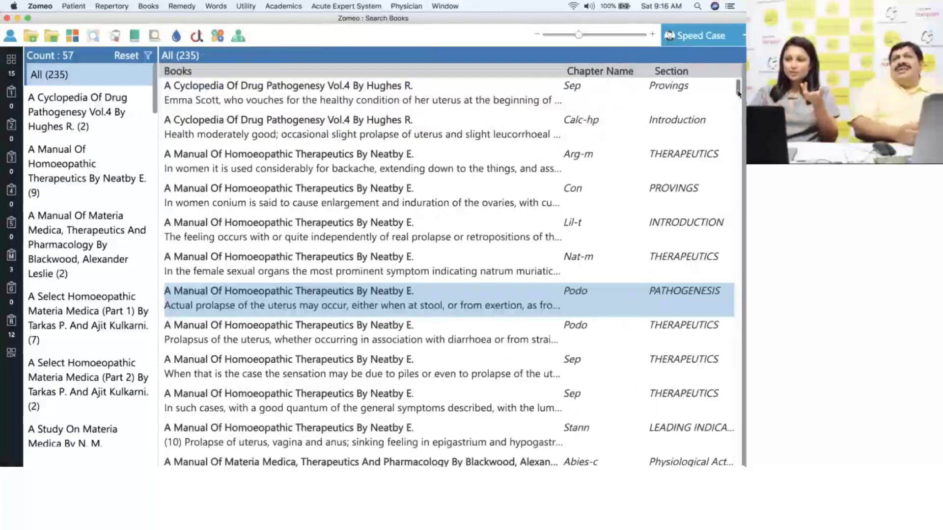
scroll(738, 93, down, 5)
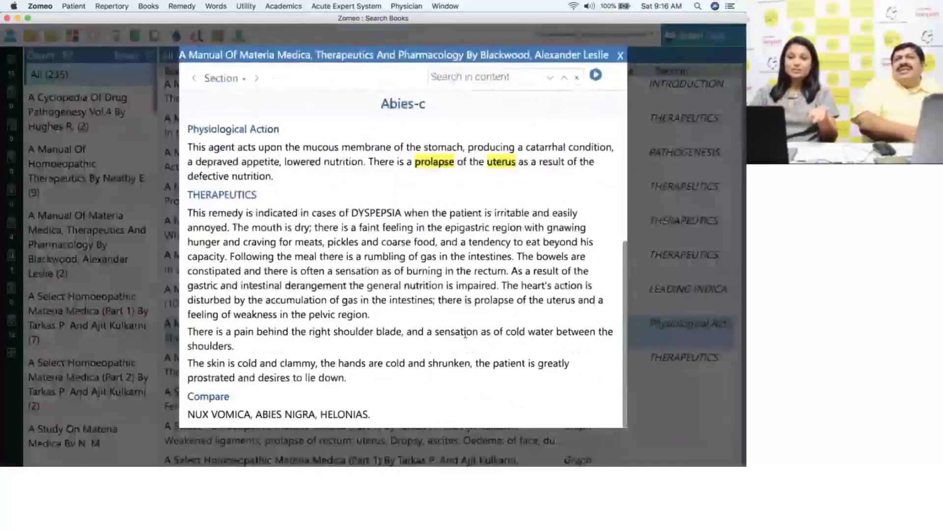
double_click(466, 332)
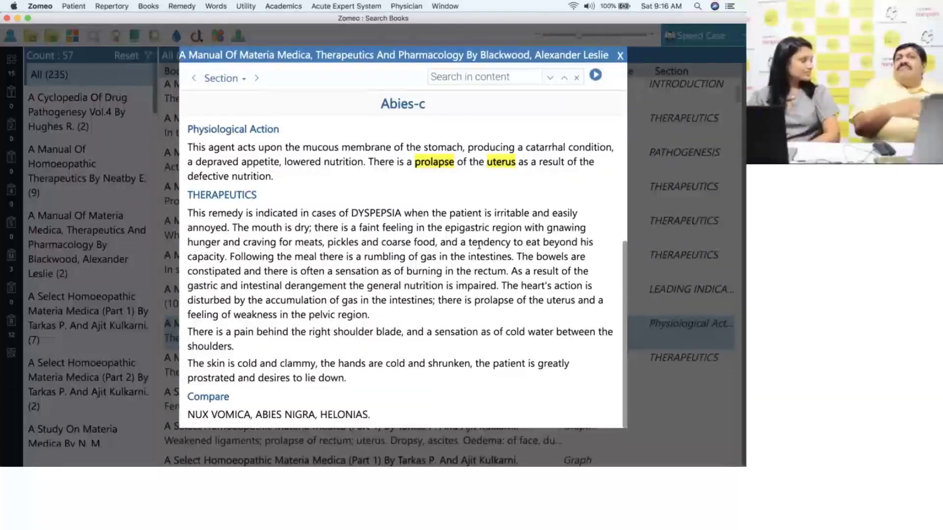
click(620, 56)
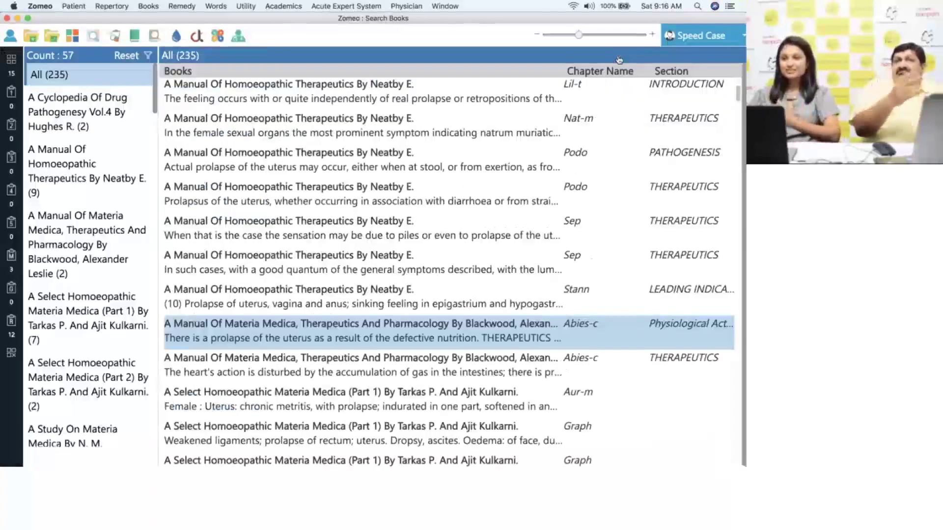
drag(737, 95, 738, 122)
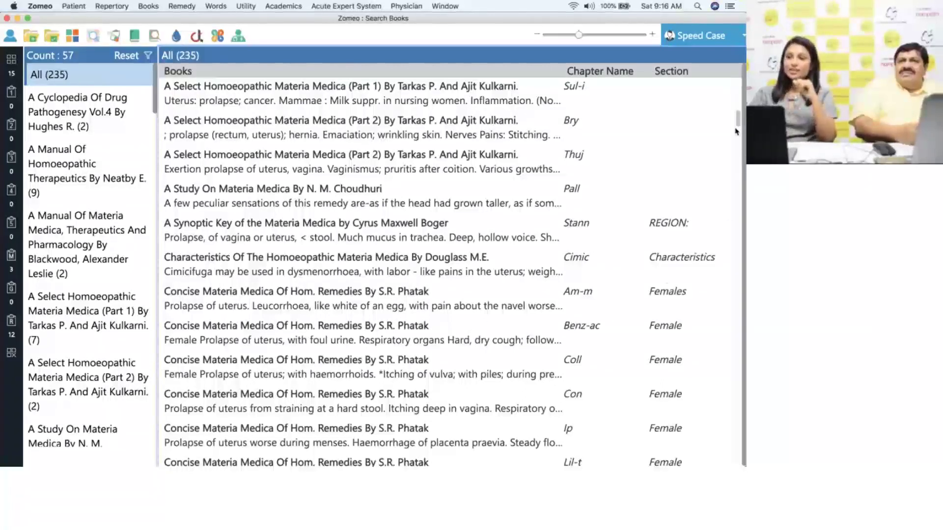
drag(740, 125, 741, 133)
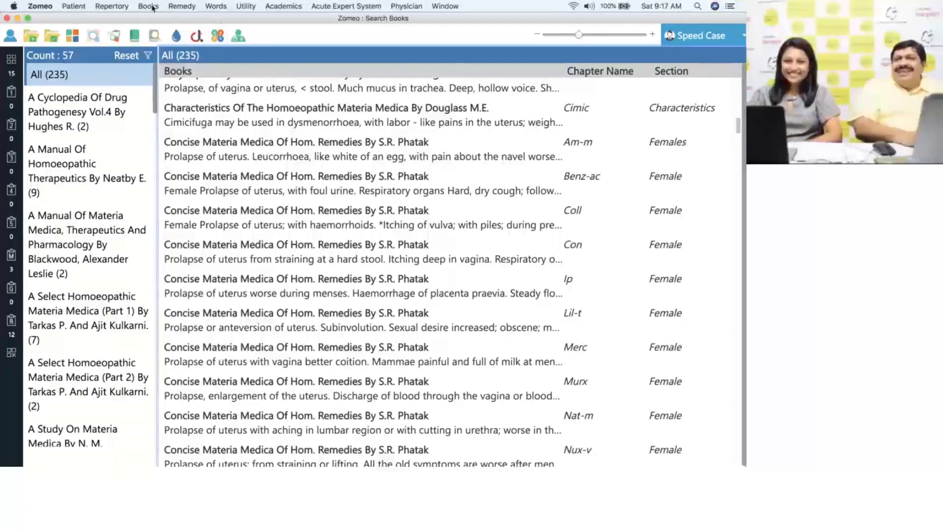
- Glance at the Academics and Physician menus, then show Utility's Mother Tincture Internal/External options
click(280, 6)
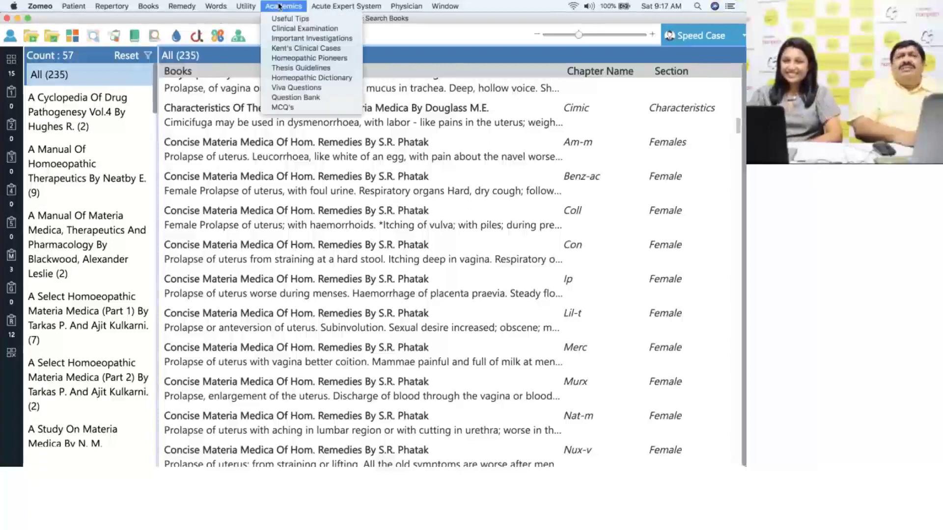
click(280, 6)
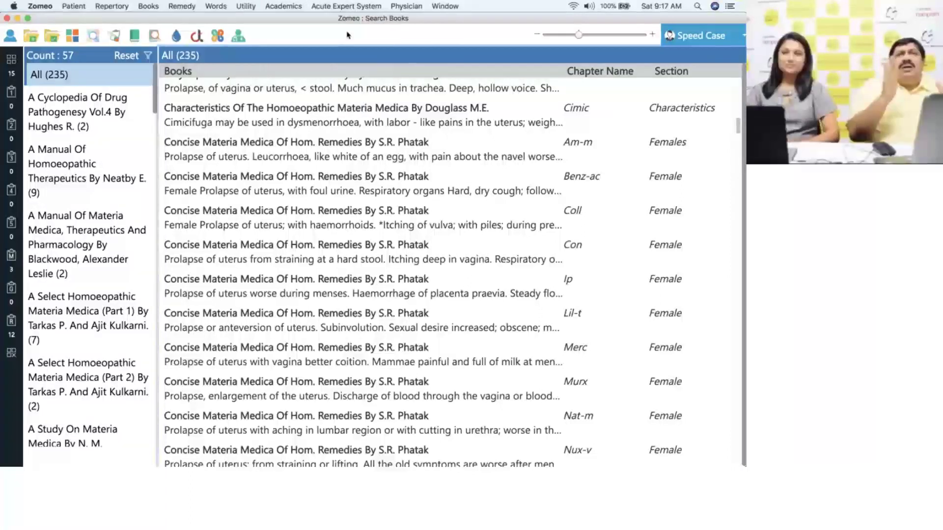
click(289, 8)
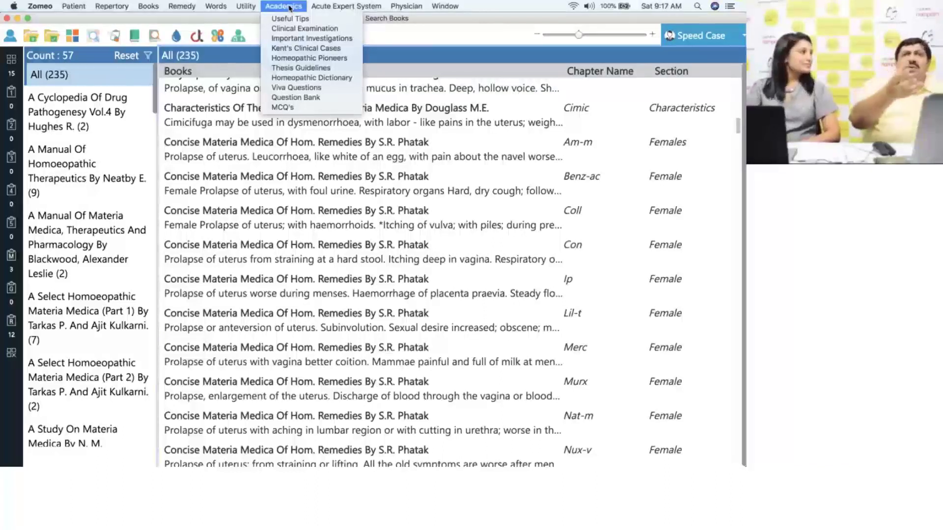
mouse_move(407, 7)
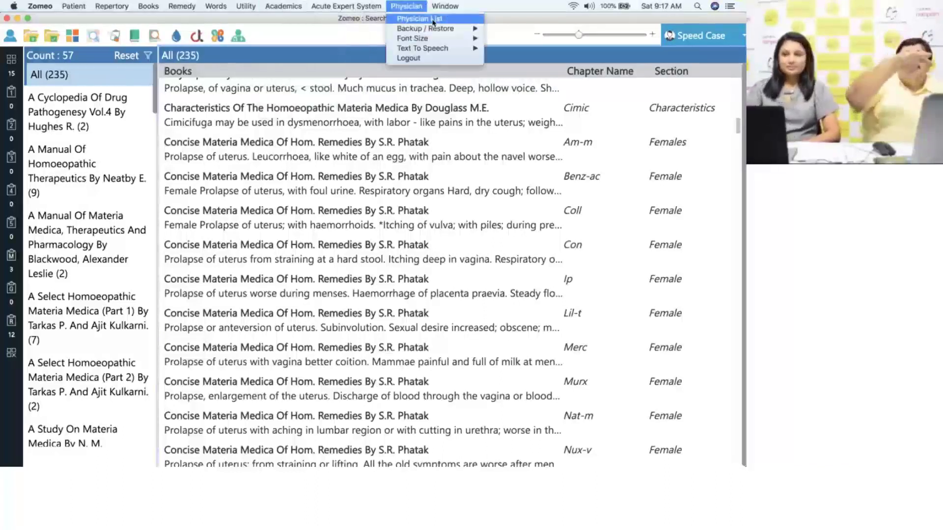
click(509, 40)
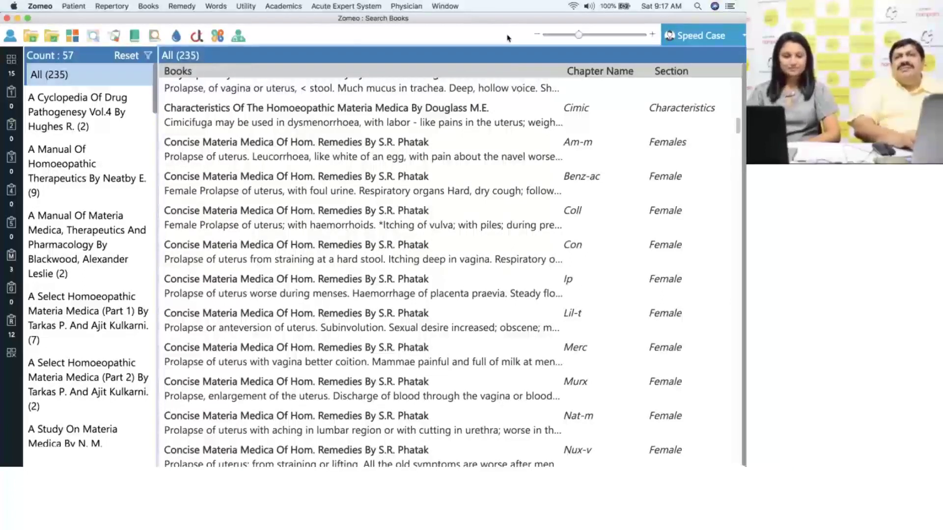
click(253, 8)
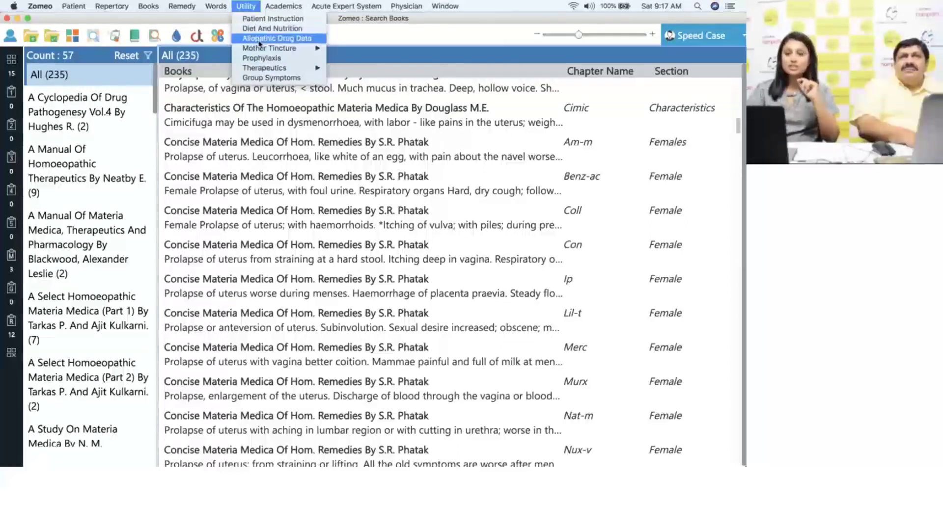
mouse_move(260, 48)
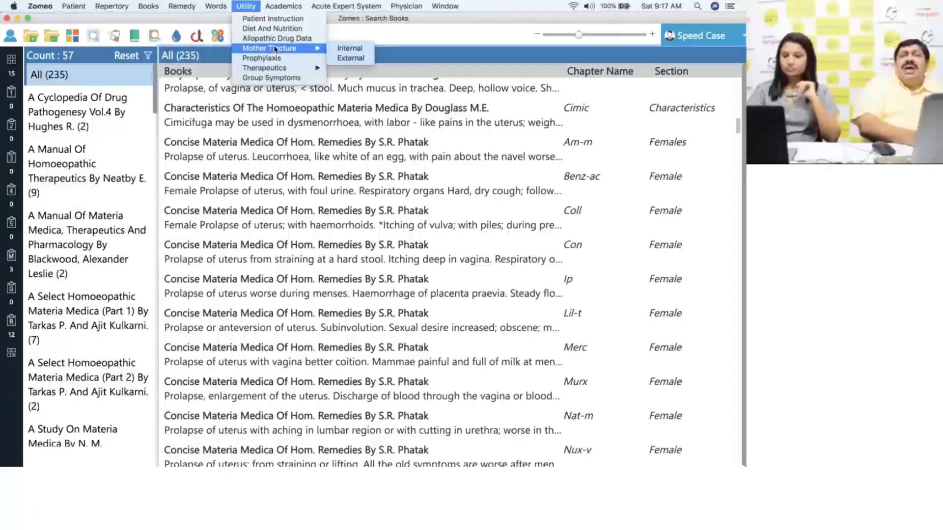
- Open the internal Mother Tincture reference and filter with 'hy' to Hypertension, showing Passiflora
click(367, 50)
click(95, 56)
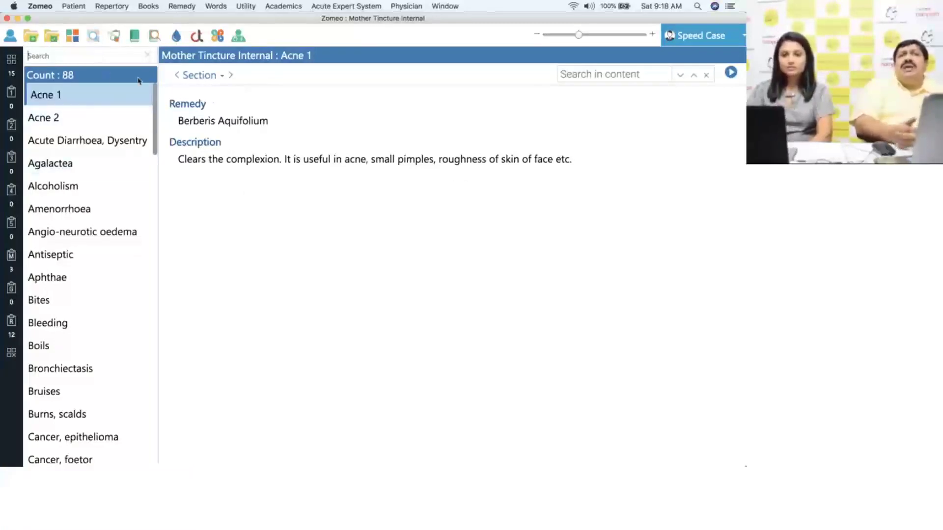
click(105, 54)
text(hy)
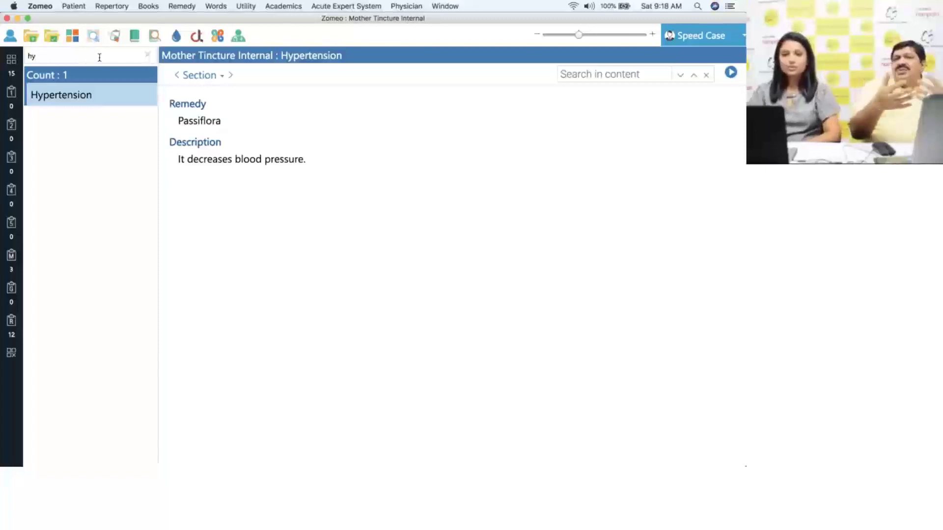
click(246, 6)
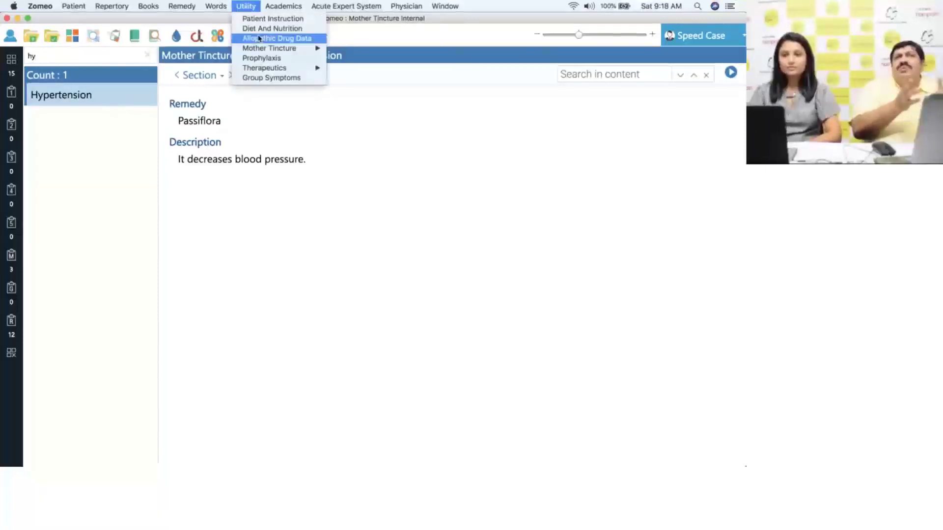
- Show Prophylaxis' Chicken Pox prescription: Antimonium crudum, Antimonium tartaricum, Pulsatilla and Rhus toxicodendron
click(301, 59)
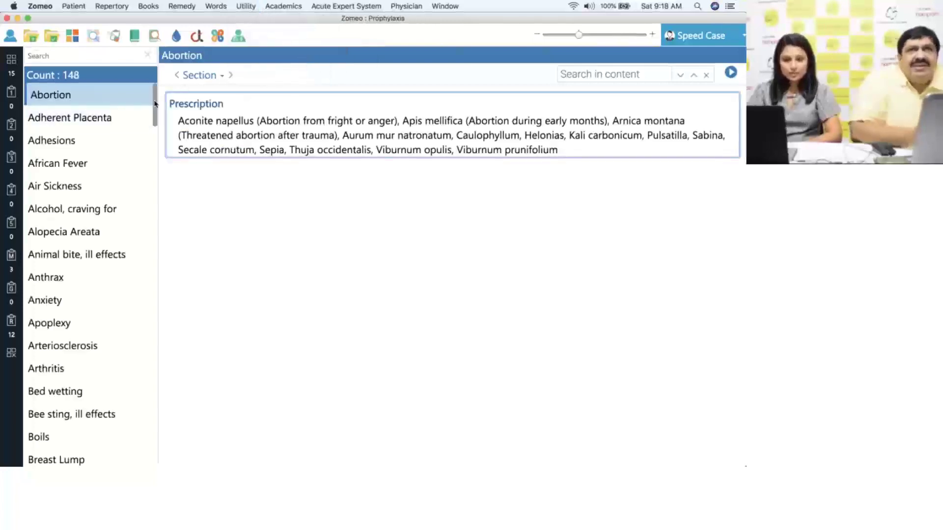
drag(156, 105, 157, 128)
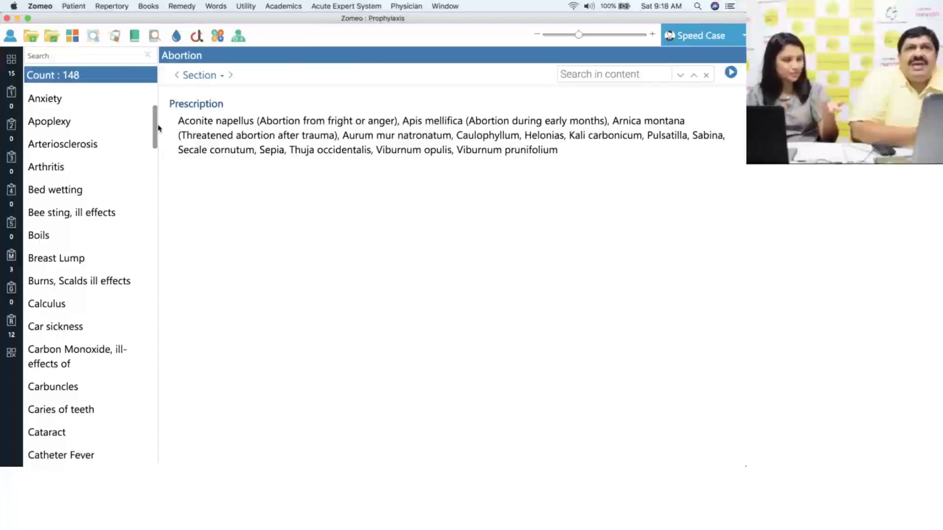
drag(158, 126, 158, 164)
click(112, 282)
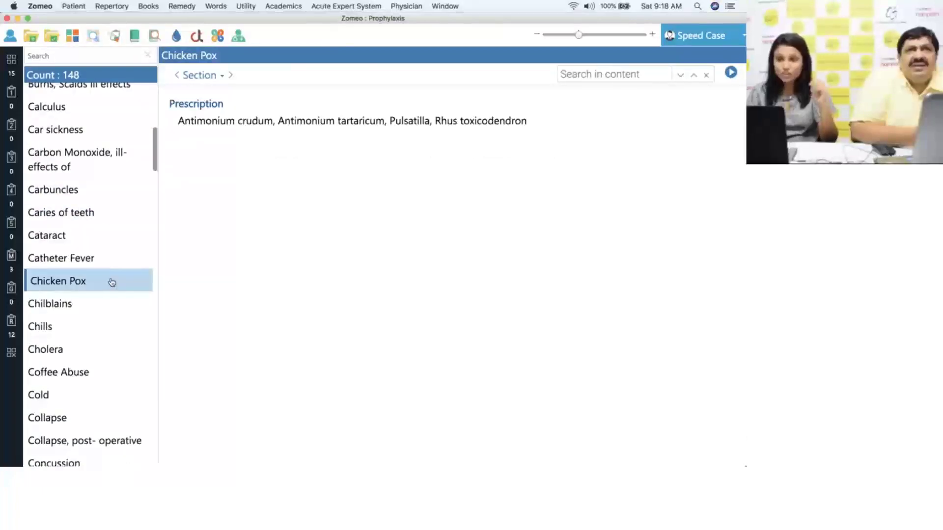
click(388, 315)
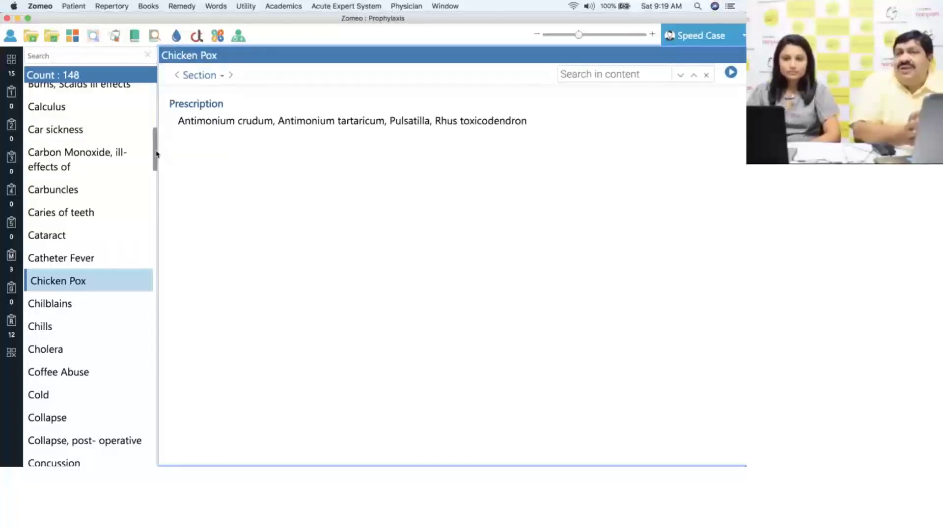
drag(156, 153, 162, 312)
drag(161, 313, 155, 352)
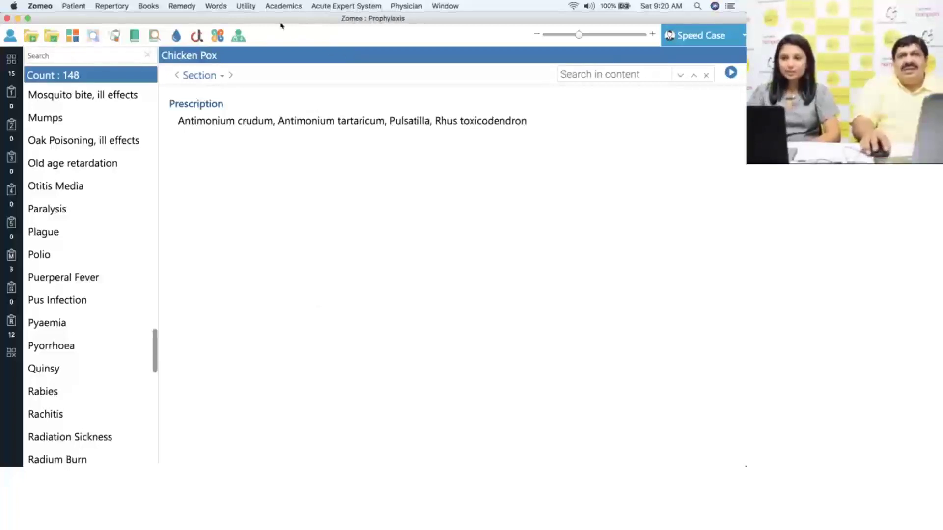
click(299, 7)
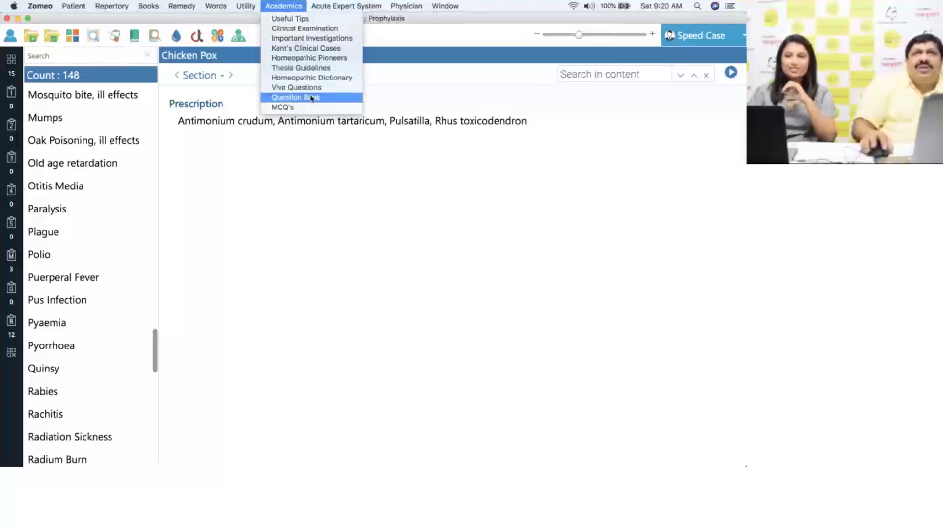
- Open the Question Bank and browse Obstetrics, Organon, Pathology, PSM and Surgery questions
click(311, 99)
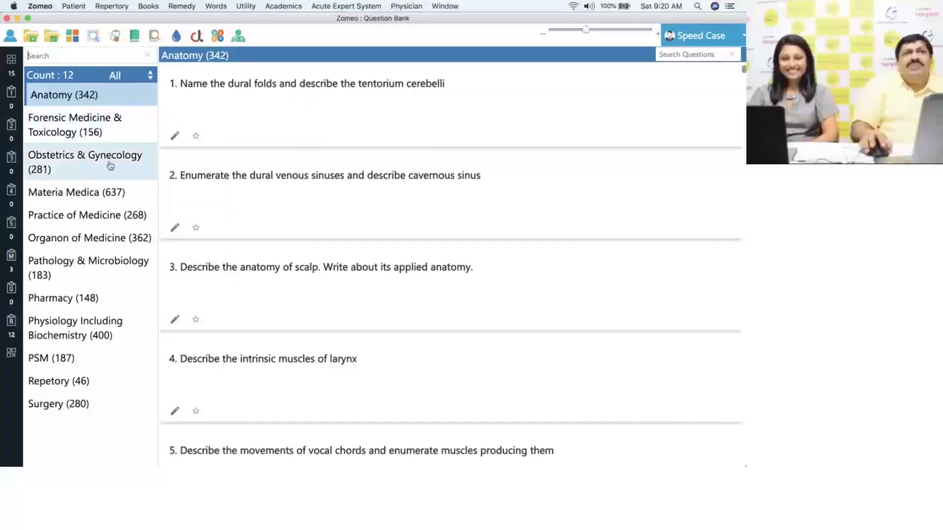
click(112, 165)
click(110, 240)
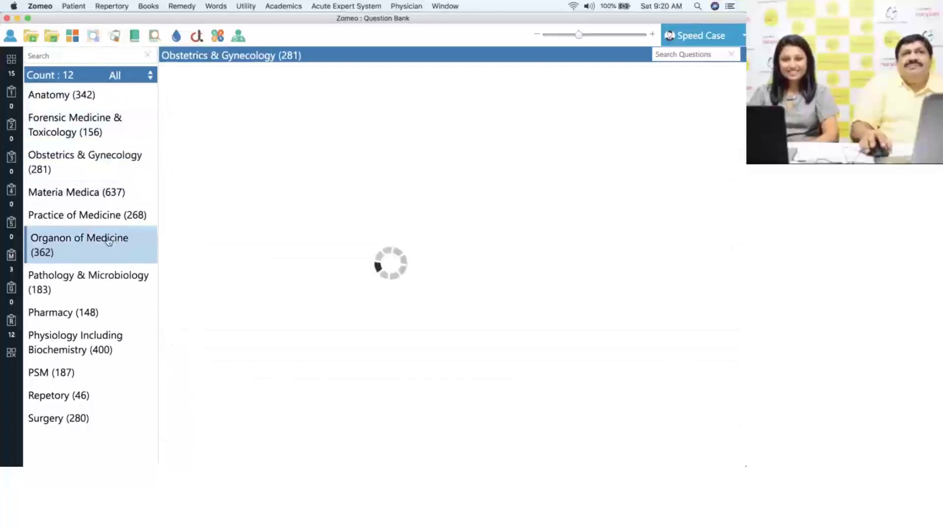
click(101, 286)
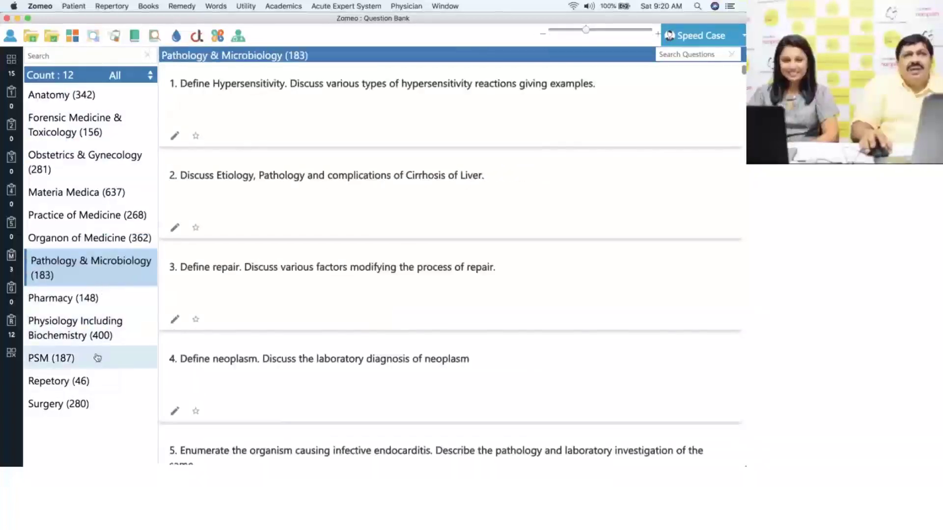
click(95, 357)
click(90, 406)
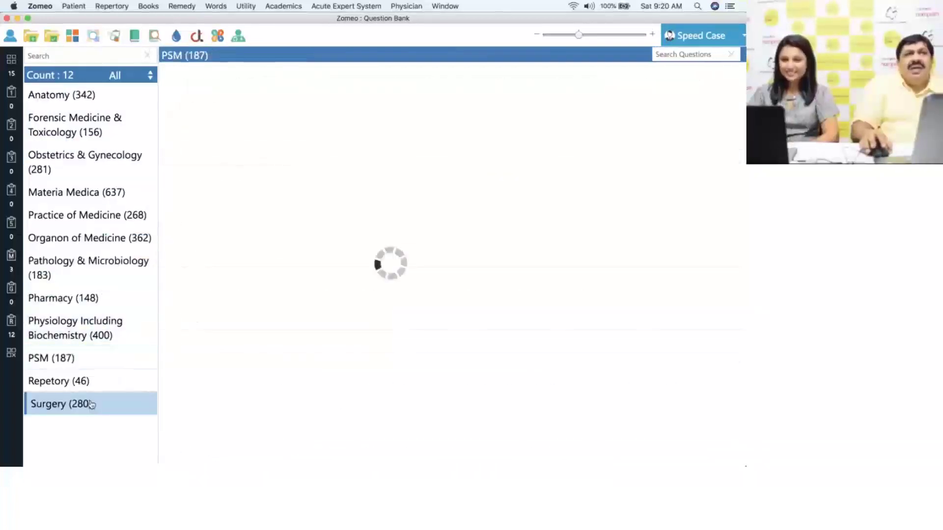
click(91, 171)
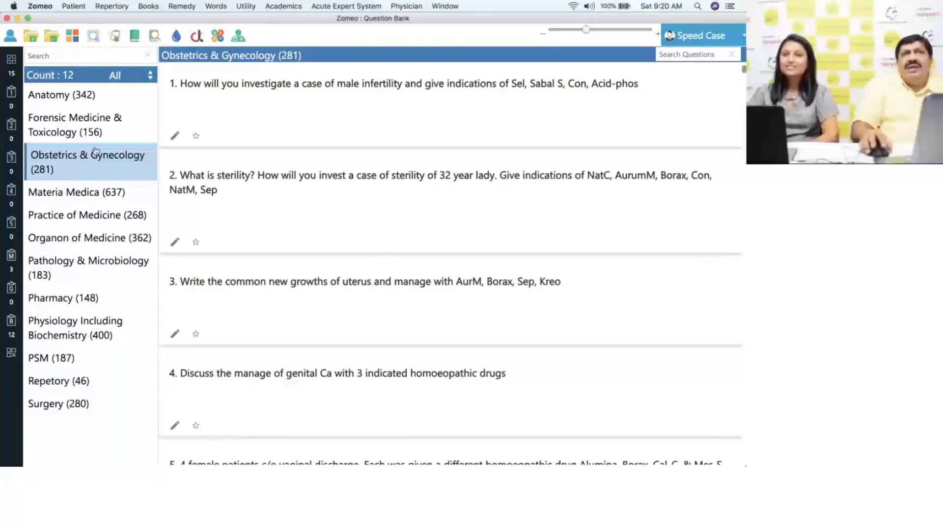
- Browse Practice of Medicine, Pathology and Physiology questions, ending on PSM's 187 questions
click(283, 6)
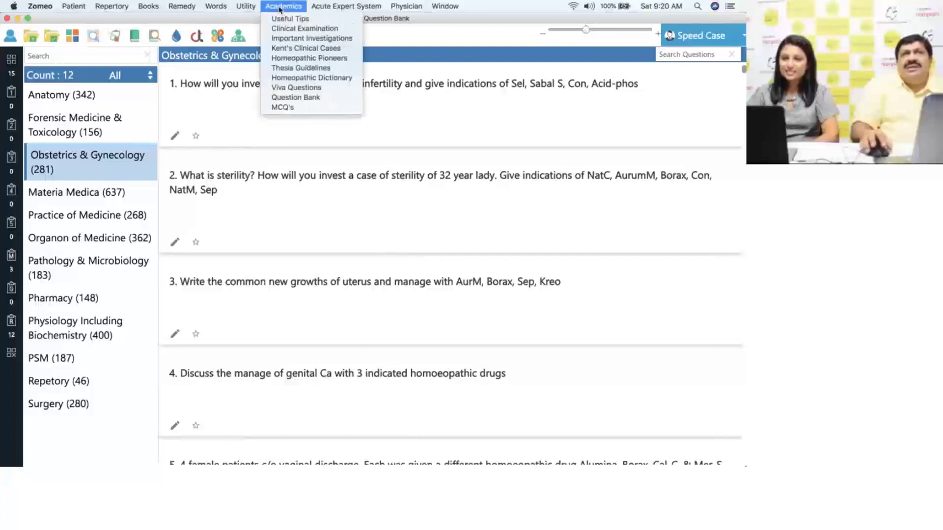
mouse_move(253, 8)
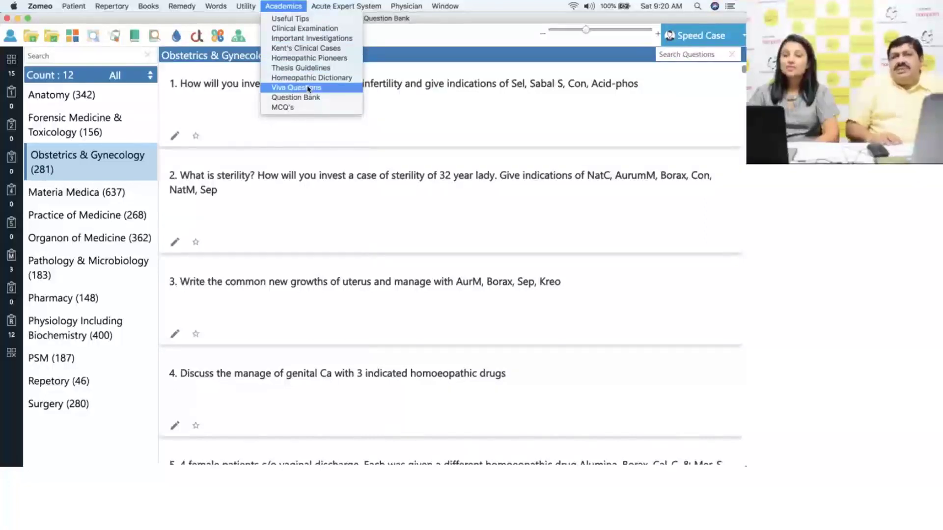
click(182, 108)
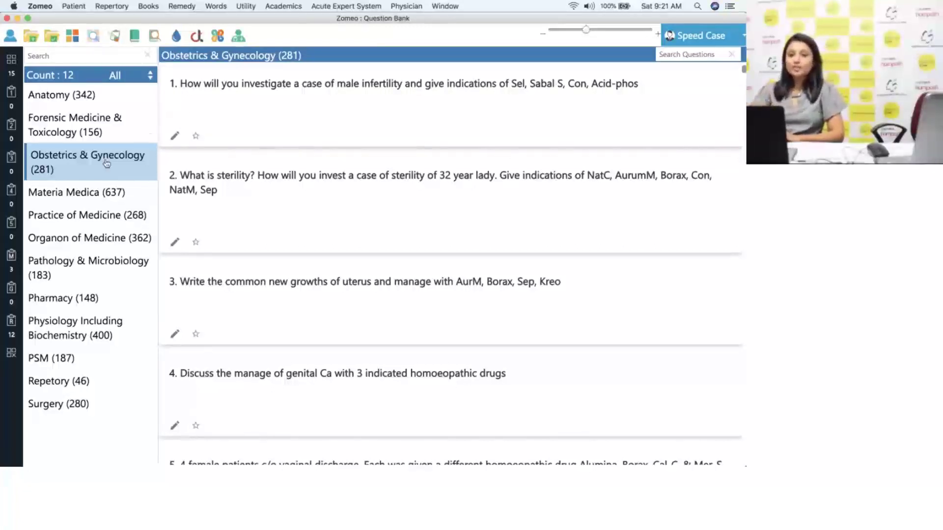
click(95, 217)
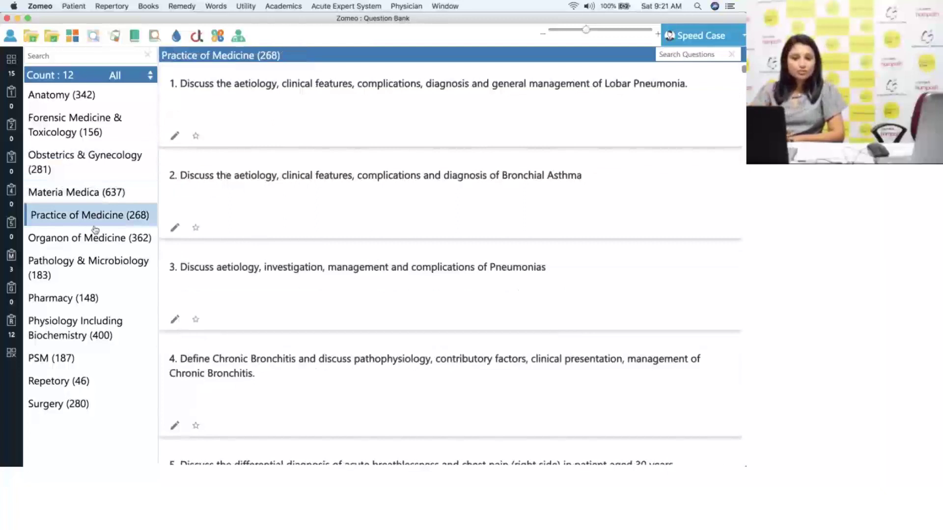
click(101, 273)
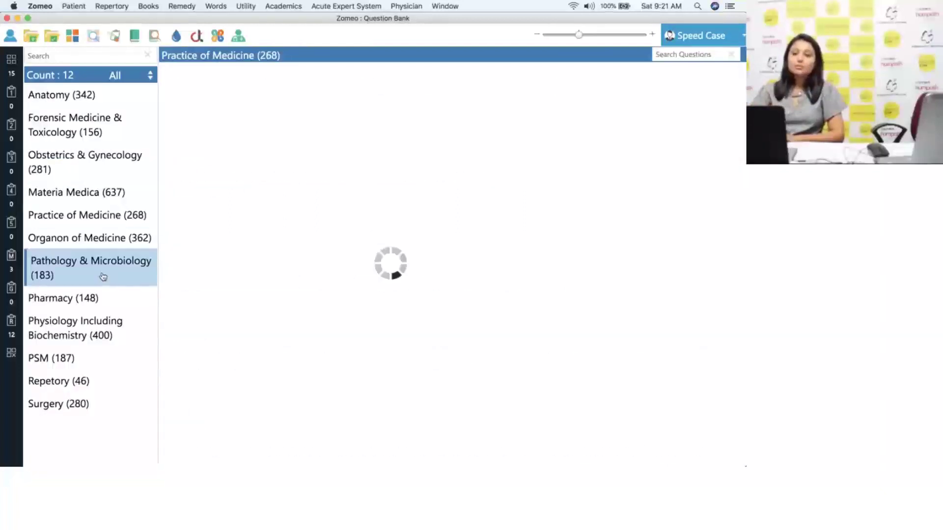
click(105, 332)
click(95, 359)
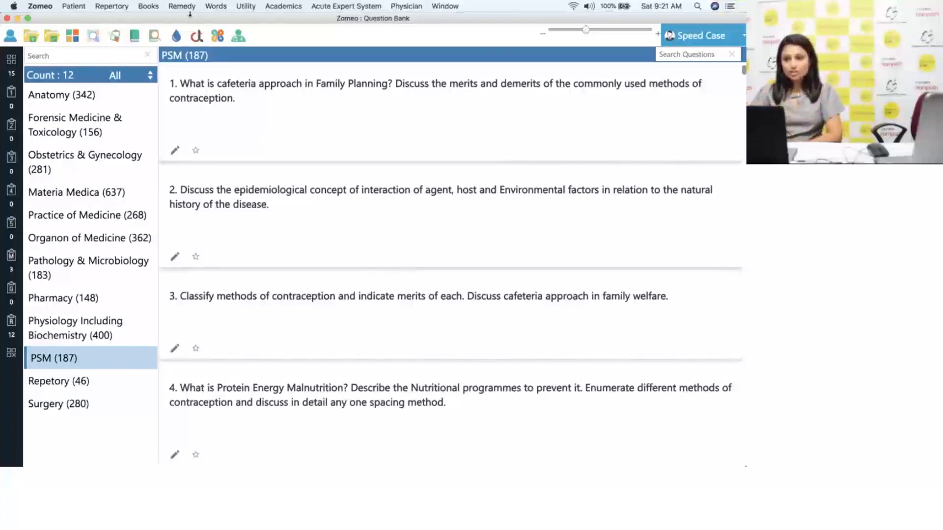
click(279, 6)
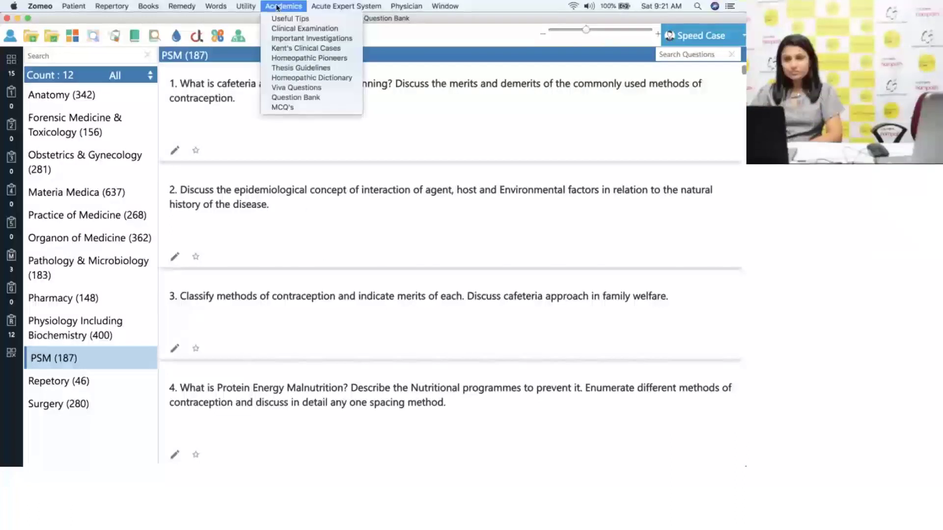
- Open the MCQ sets on Homoeopathic Pharmacy's 179 questions, briefly scanning the menus
click(297, 107)
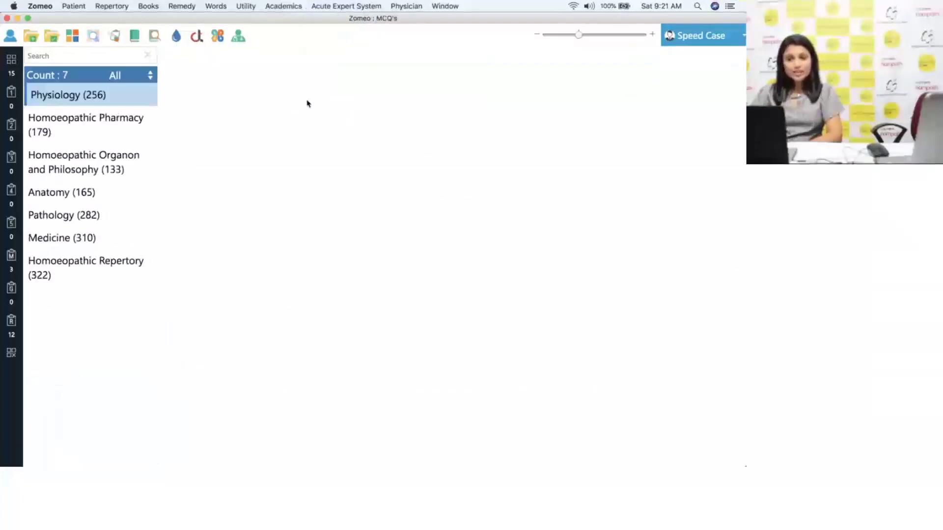
click(138, 116)
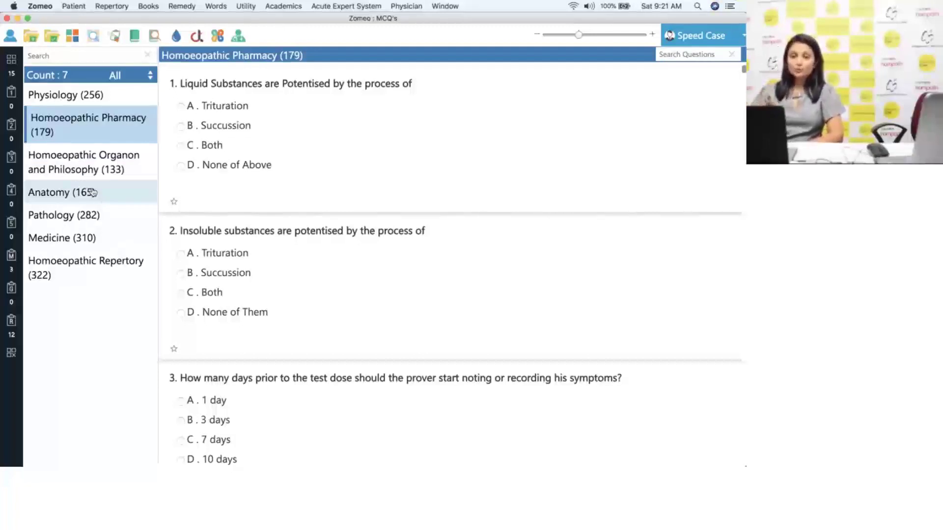
click(182, 7)
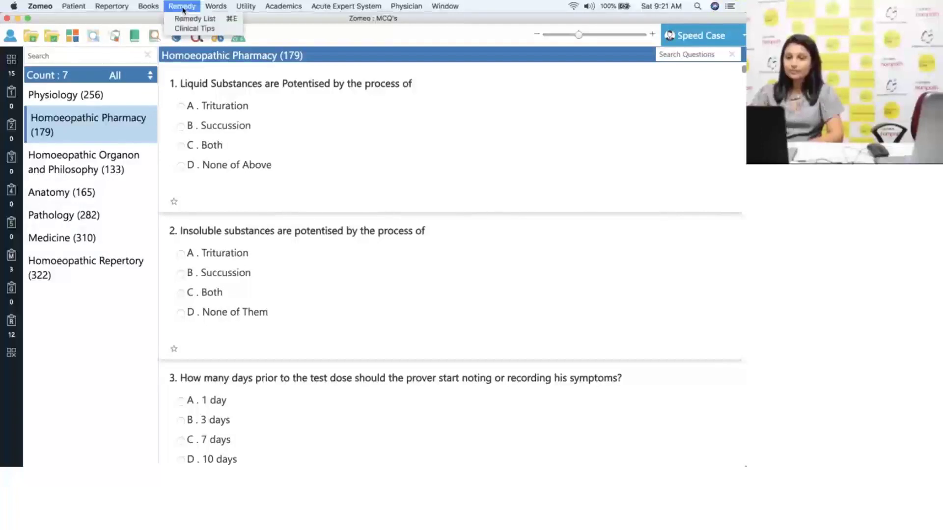
mouse_move(221, 8)
mouse_move(283, 7)
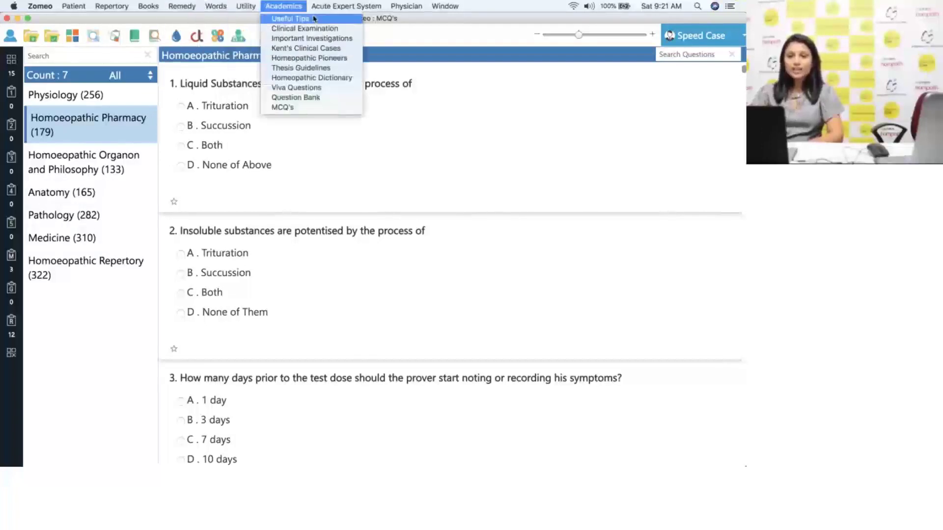
click(568, 88)
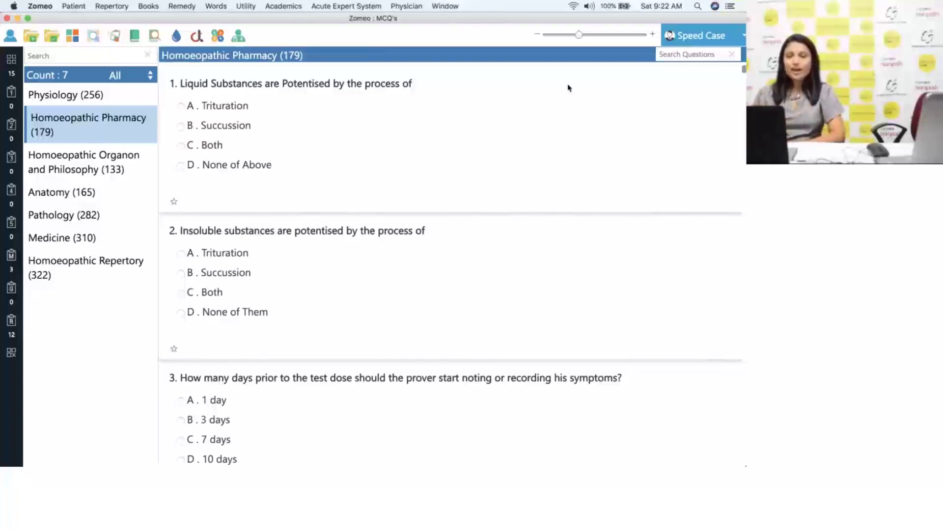
mouse_move(533, 456)
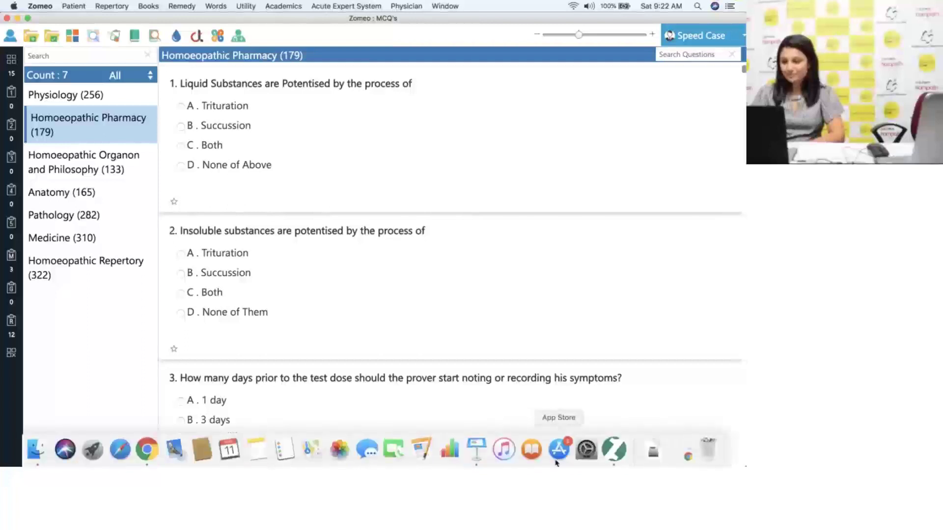